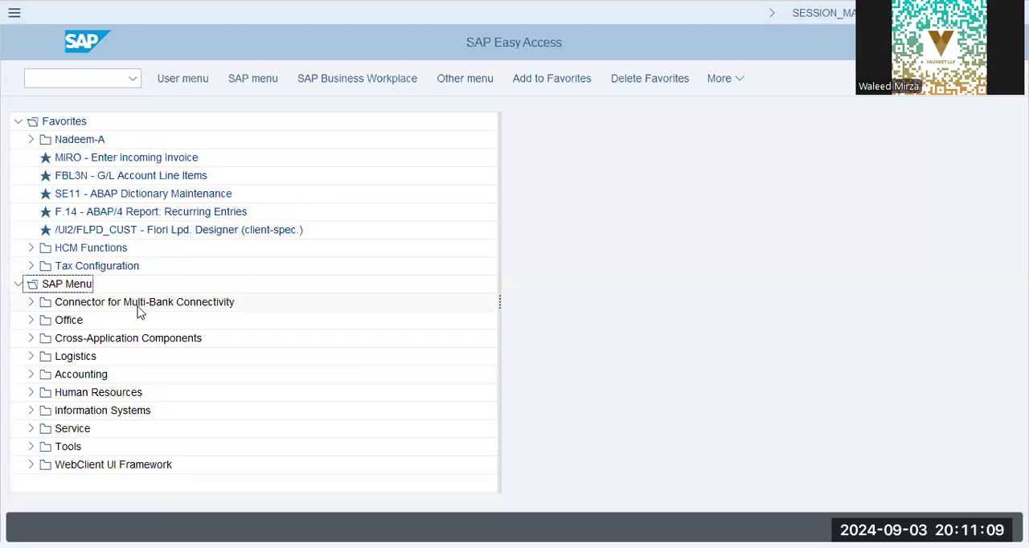
Open MM01 - Immediately from the Create (General) folder under Logistics, Materials Management, Material Master, Material
left_click(78, 286)
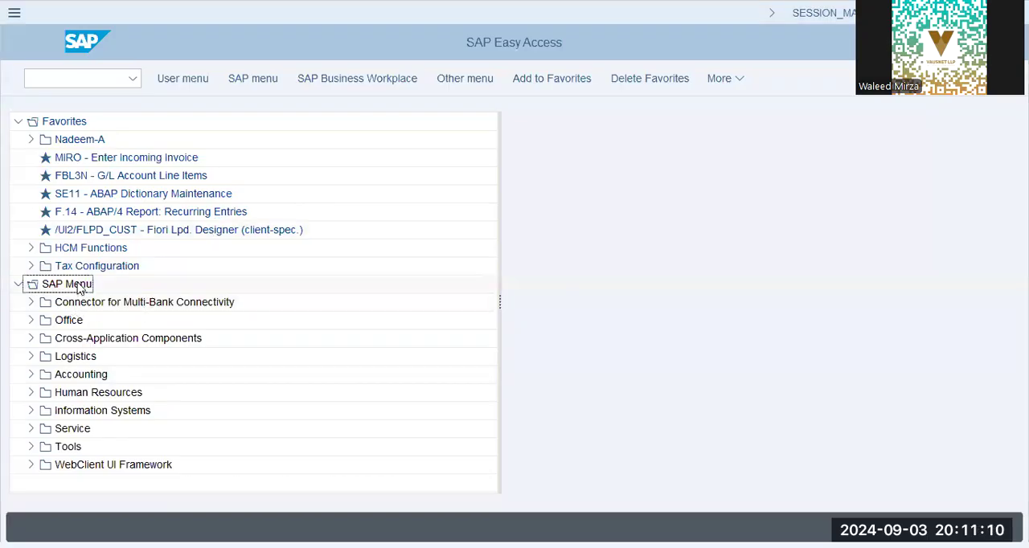
left_click(32, 359)
left_click(43, 392)
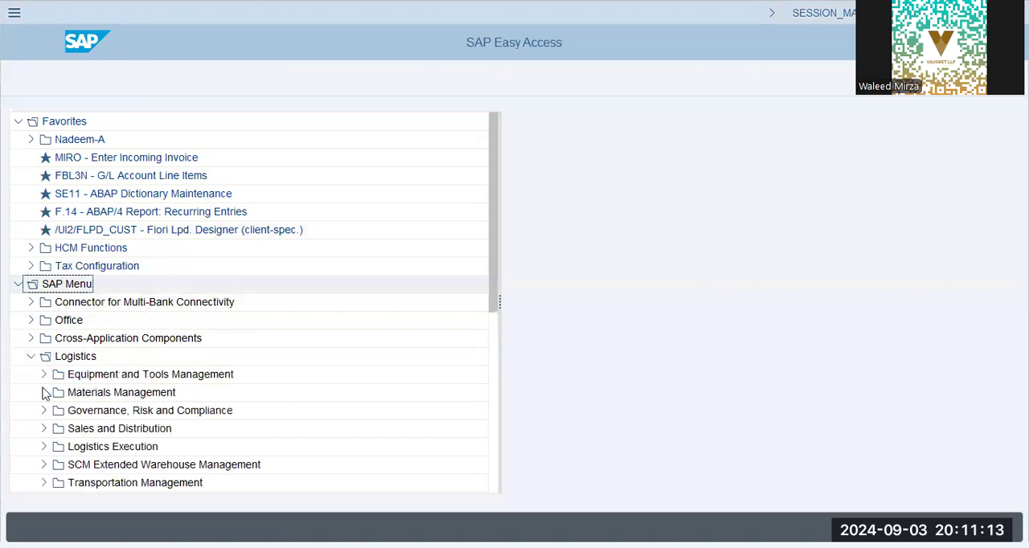
scroll(129, 378, "down", 3)
left_click(101, 360)
left_click(57, 356)
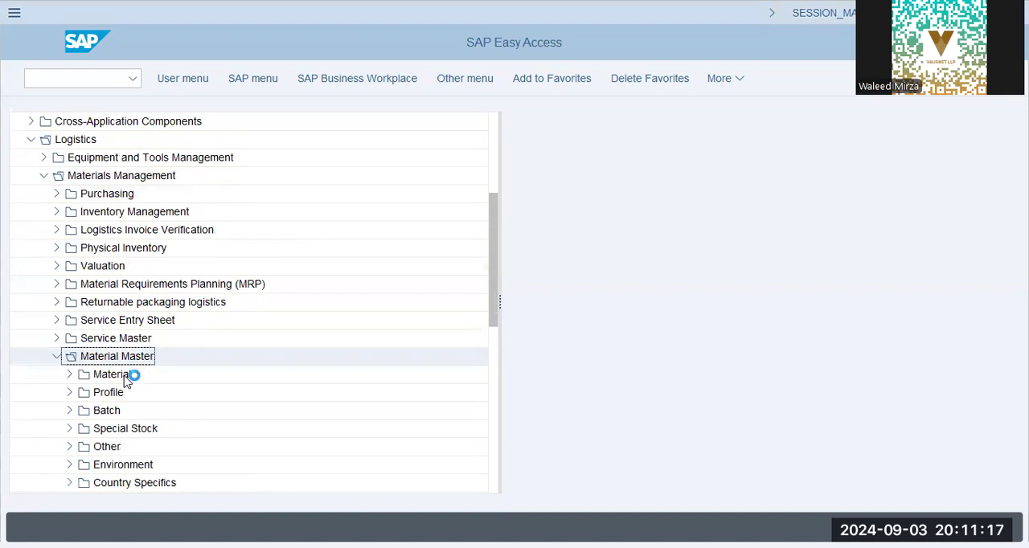
left_click(120, 374)
left_click(69, 374)
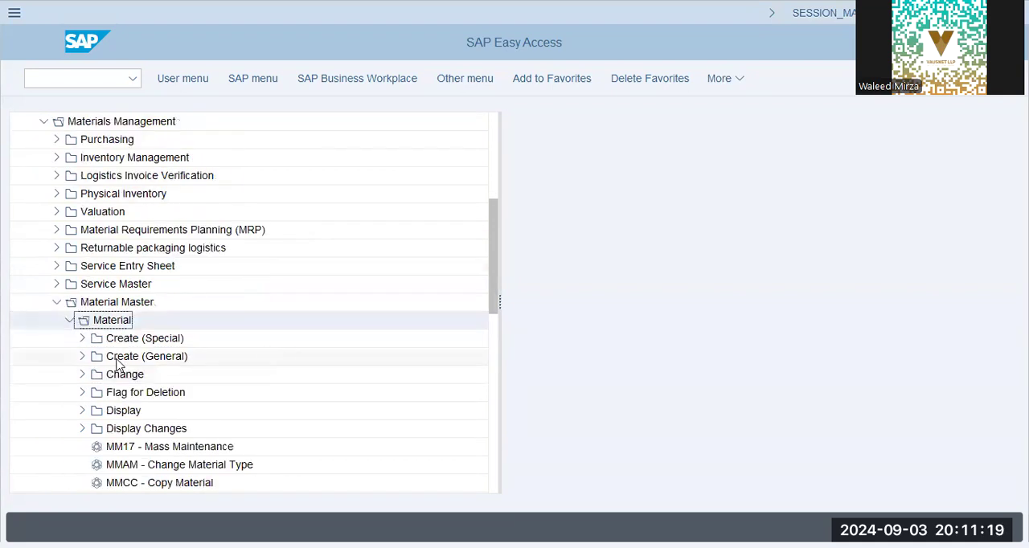
scroll(115, 356, "down", 2)
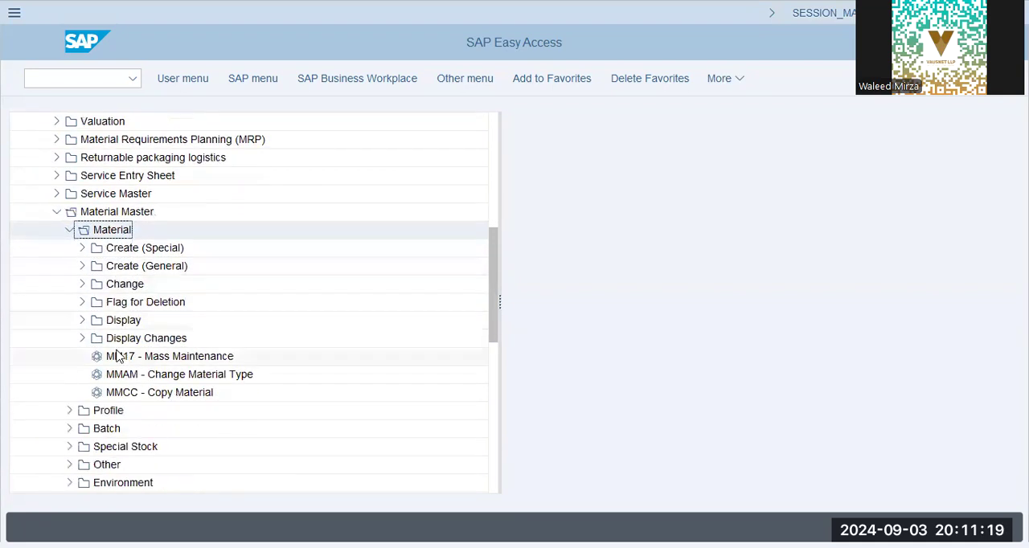
left_click(82, 266)
left_click(127, 290)
double_click(147, 285)
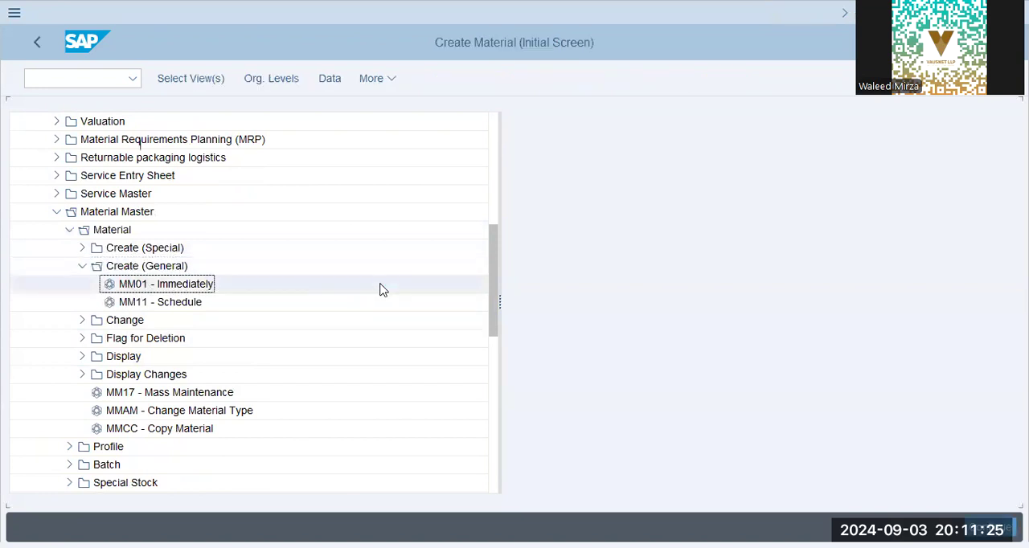
Enter material m800_aa42-5 with industry sector Mechanical engineering and material type Finished Product (FERT), and request the view selection
left_click(207, 147)
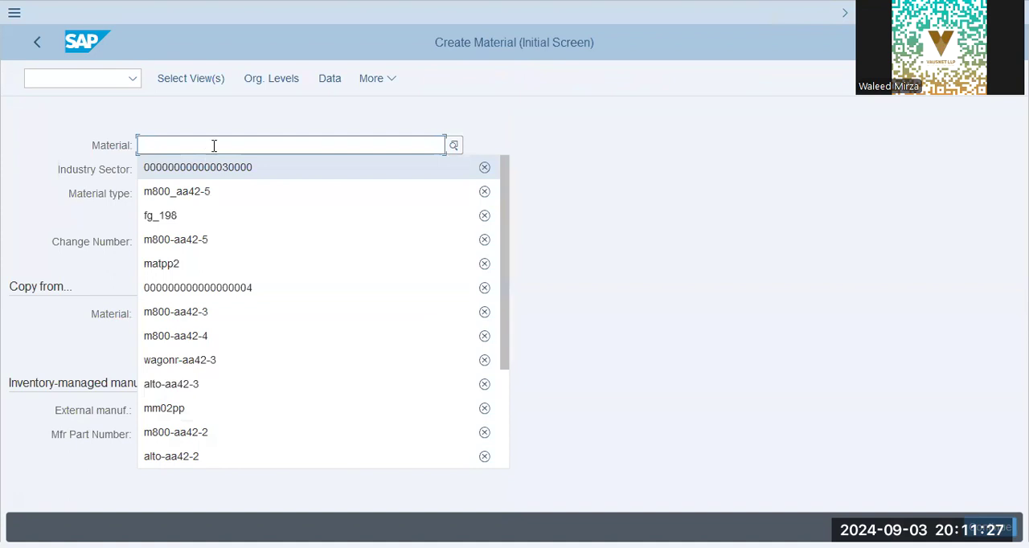
left_click(213, 196)
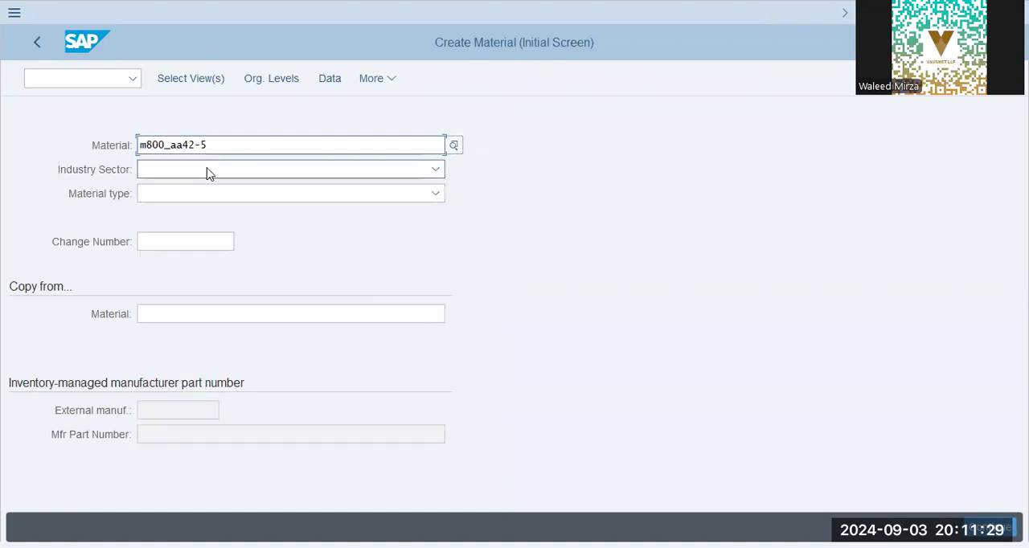
key("Tab")
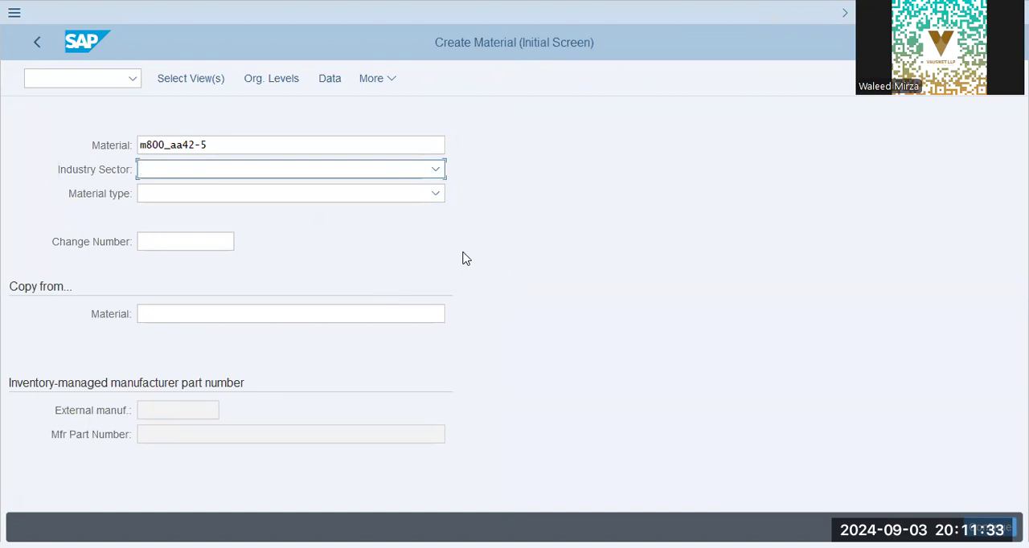
left_click(418, 173)
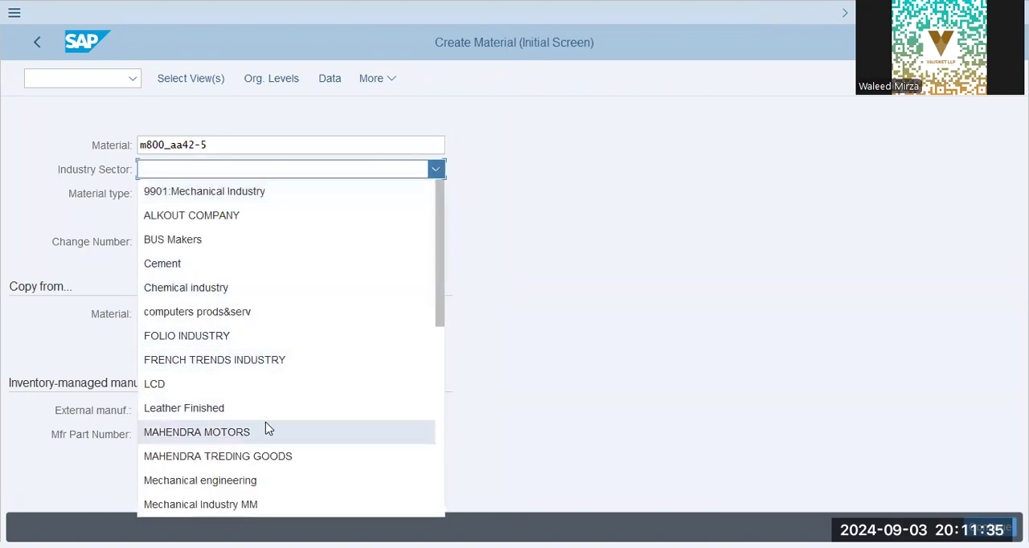
left_click(270, 480)
left_click(223, 197)
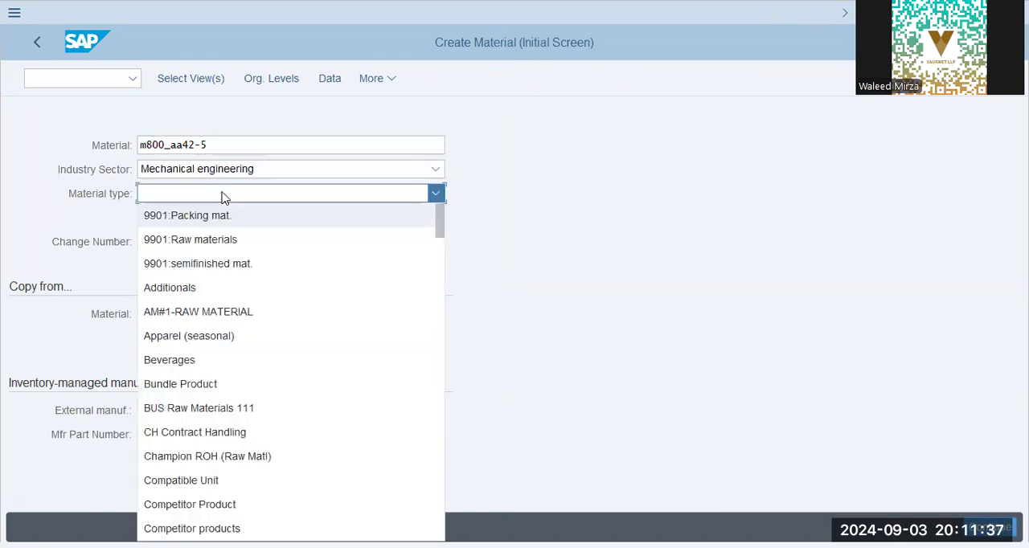
scroll(249, 439, "down", 10)
left_click(245, 361)
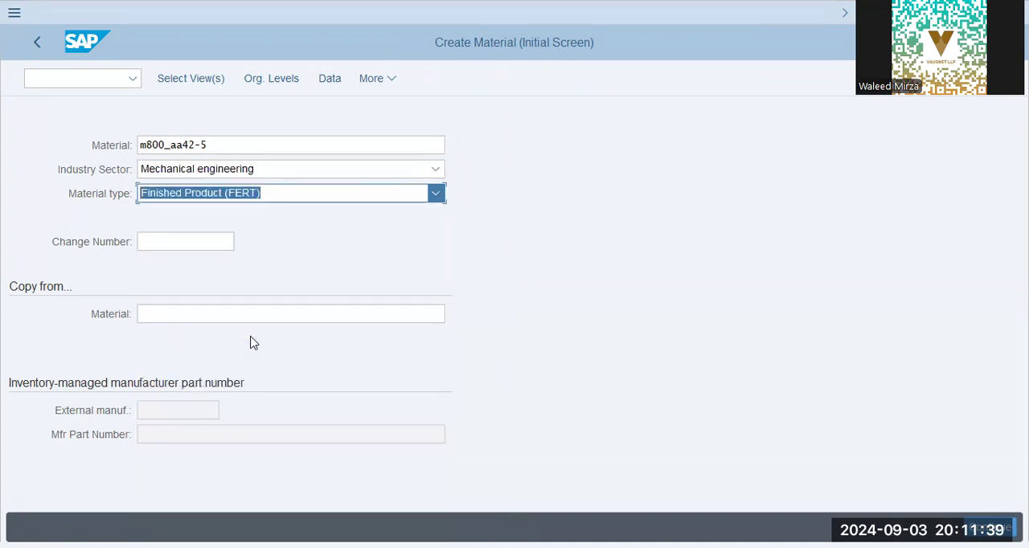
left_click(199, 78)
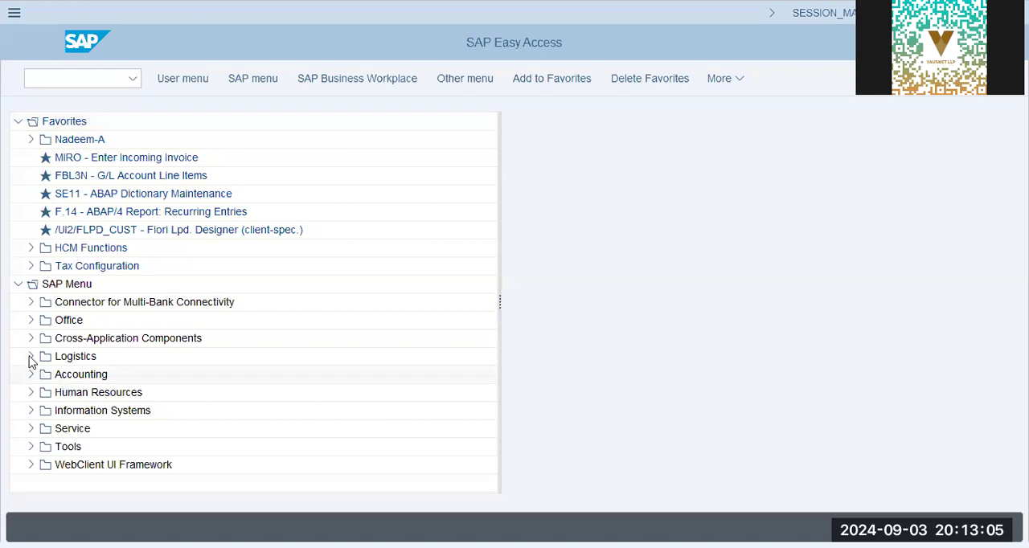
Start immediate material creation with MM01 from the Material Master folders of Materials Management in Logistics
left_click(30, 356)
left_click(44, 392)
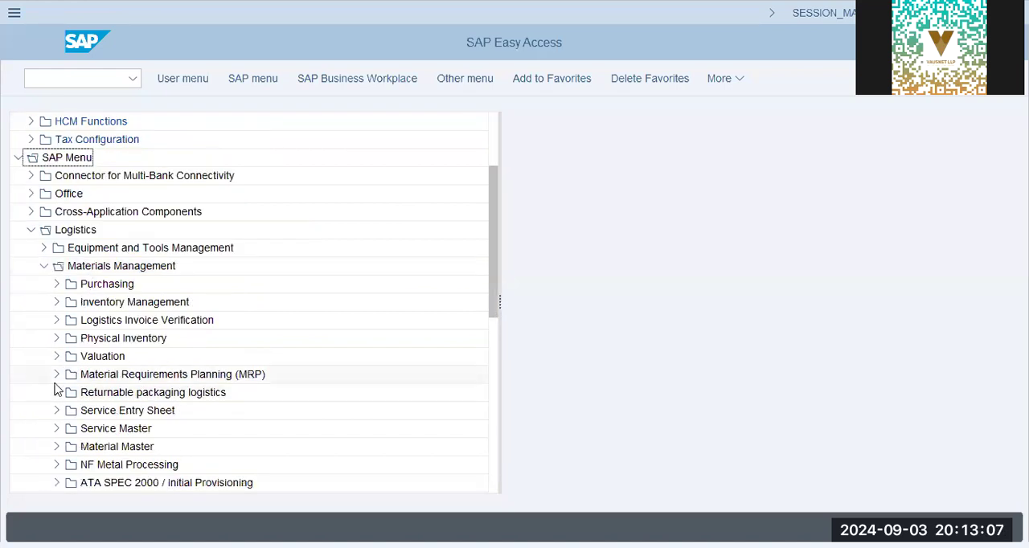
scroll(56, 389, "down", 2)
left_click(56, 375)
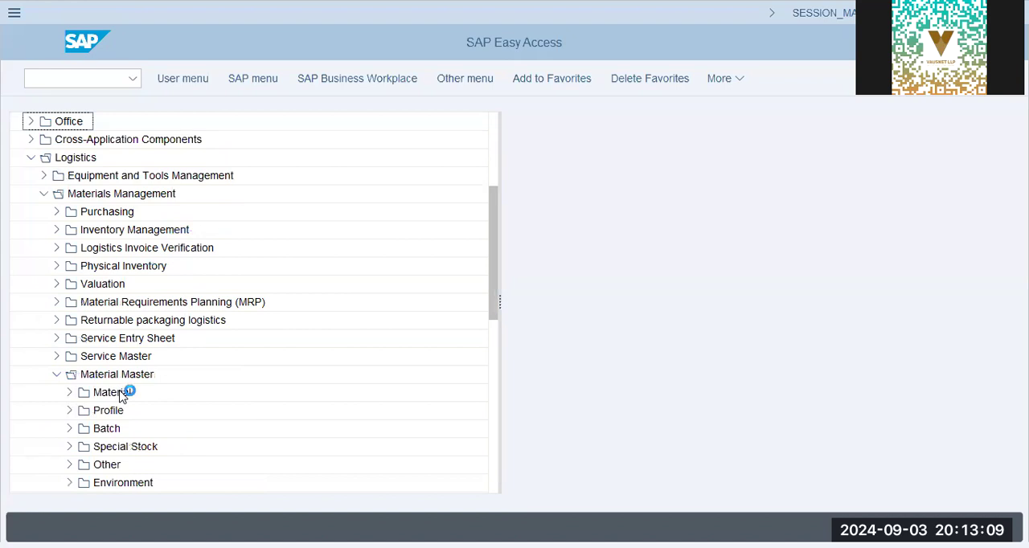
left_click(71, 392)
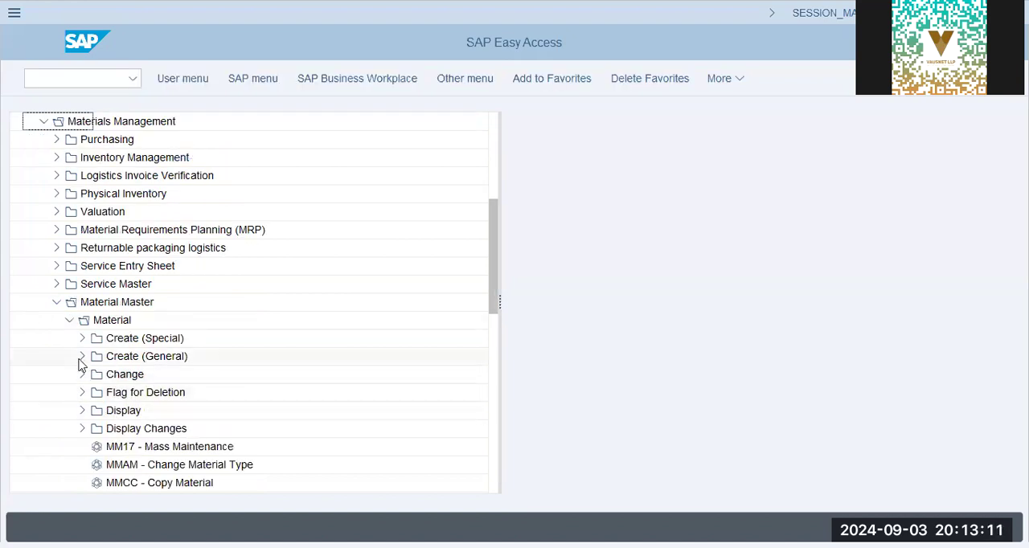
left_click(81, 357)
double_click(129, 374)
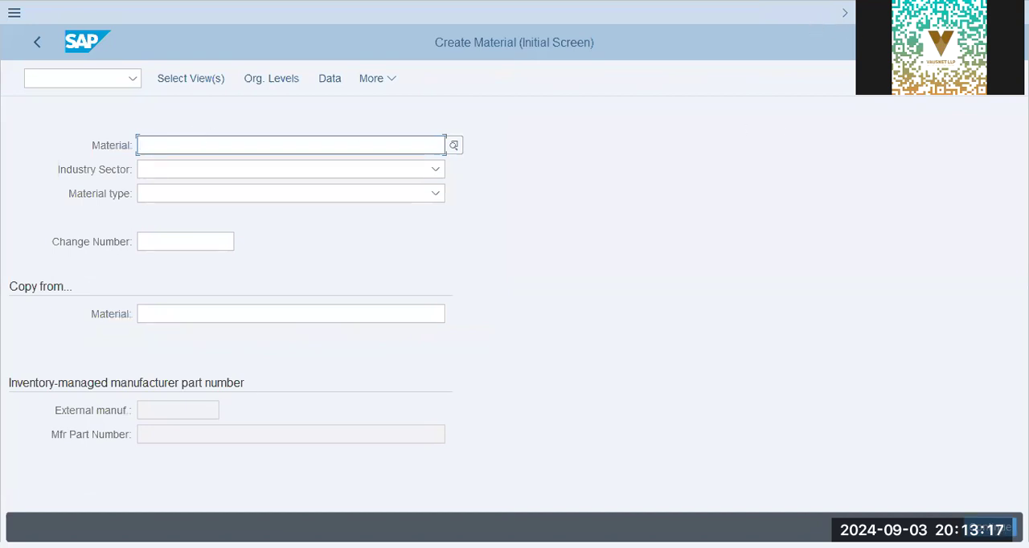
Enter m800_aa42-5 as the material and choose Mechanical engineering as its industry sector
left_click(230, 149)
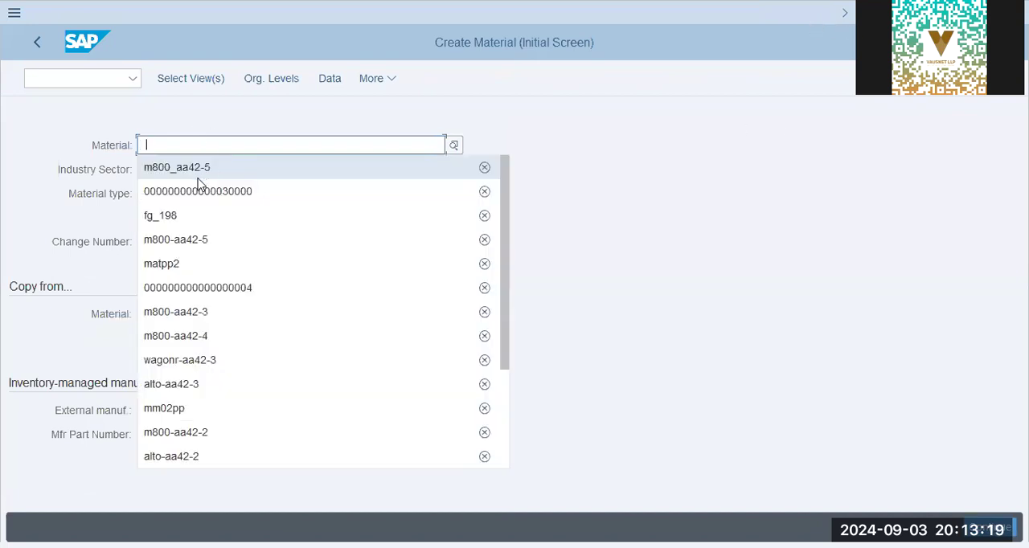
left_click(197, 171)
left_click(201, 172)
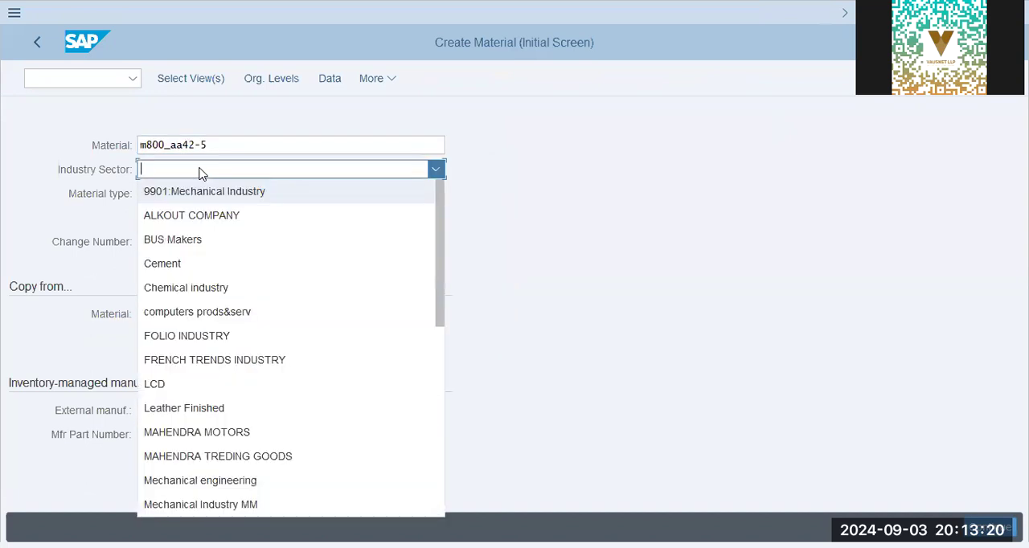
left_click(344, 99)
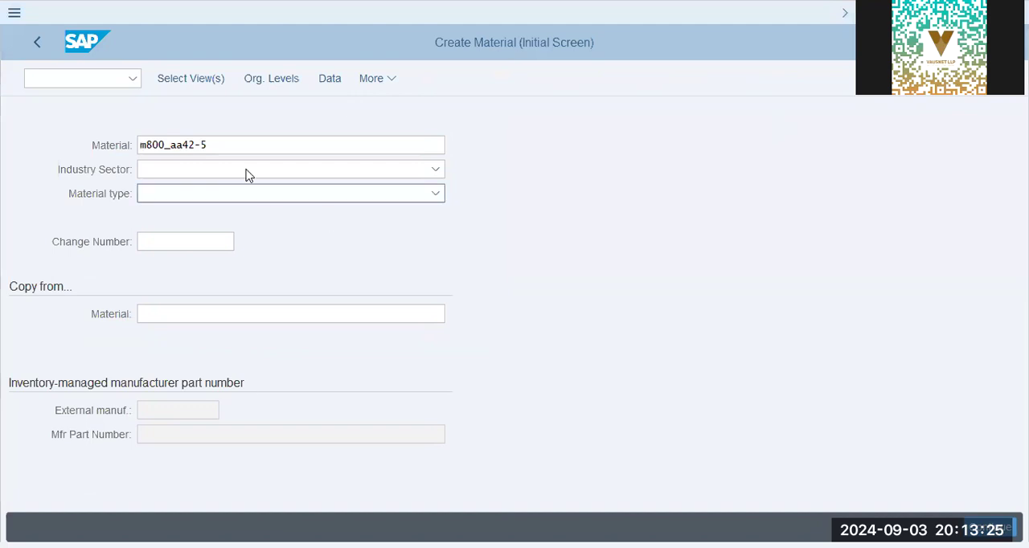
left_click(213, 172)
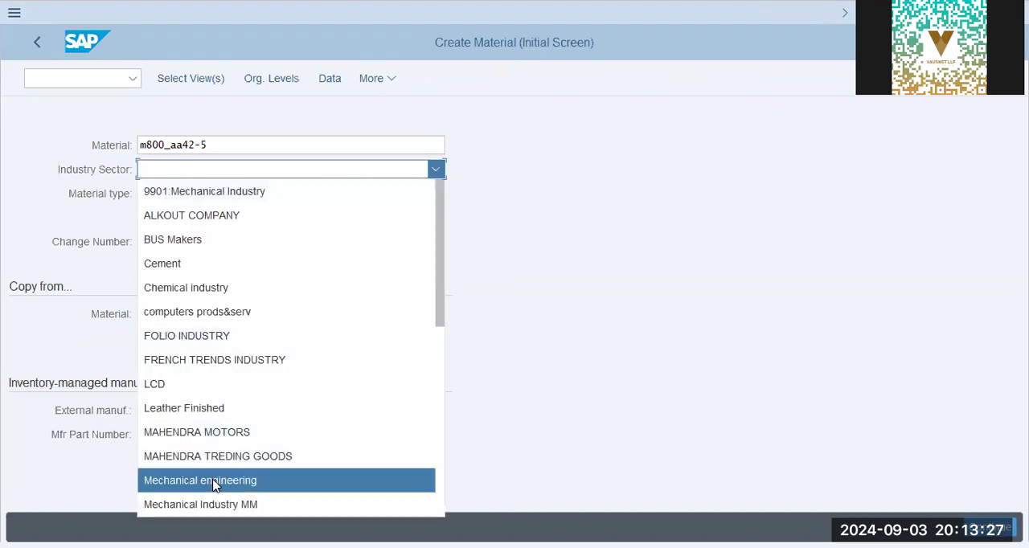
left_click(214, 482)
Set the material type to Finished Product (FERT)
left_click(225, 194)
scroll(209, 378, "down", 3)
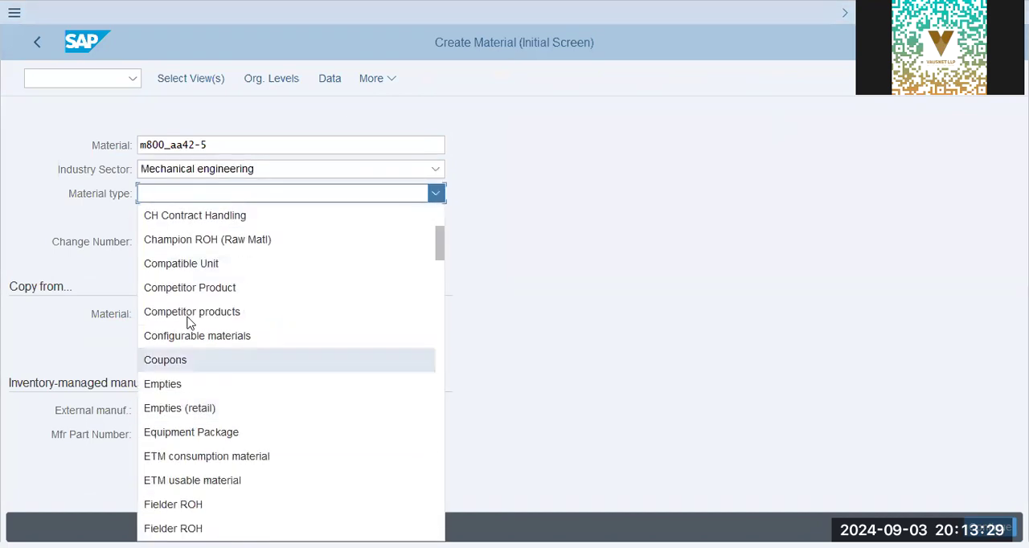
scroll(216, 474, "down", 4)
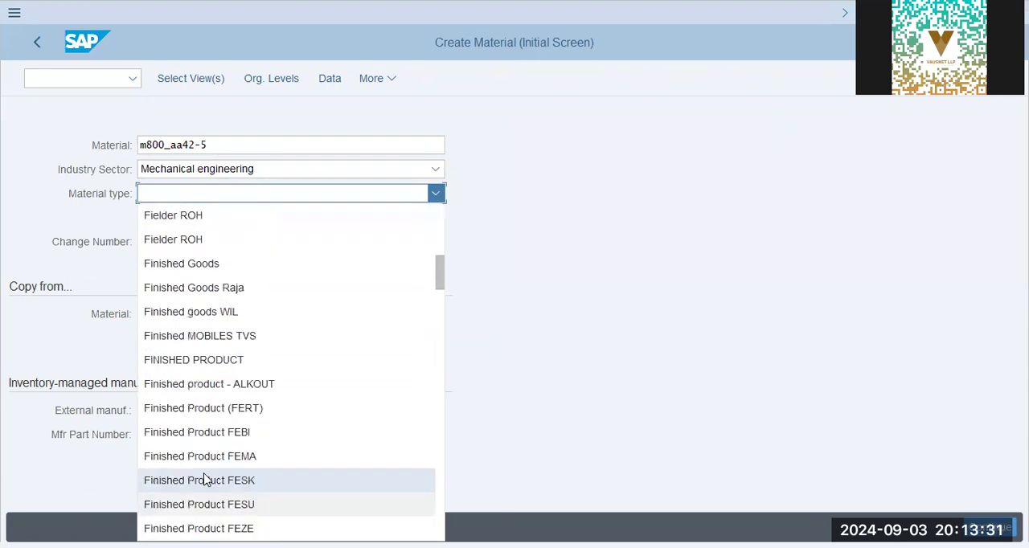
left_click(235, 412)
Bring up the view selection, check the preselected views down to Costing 2, and accept them
left_click(187, 87)
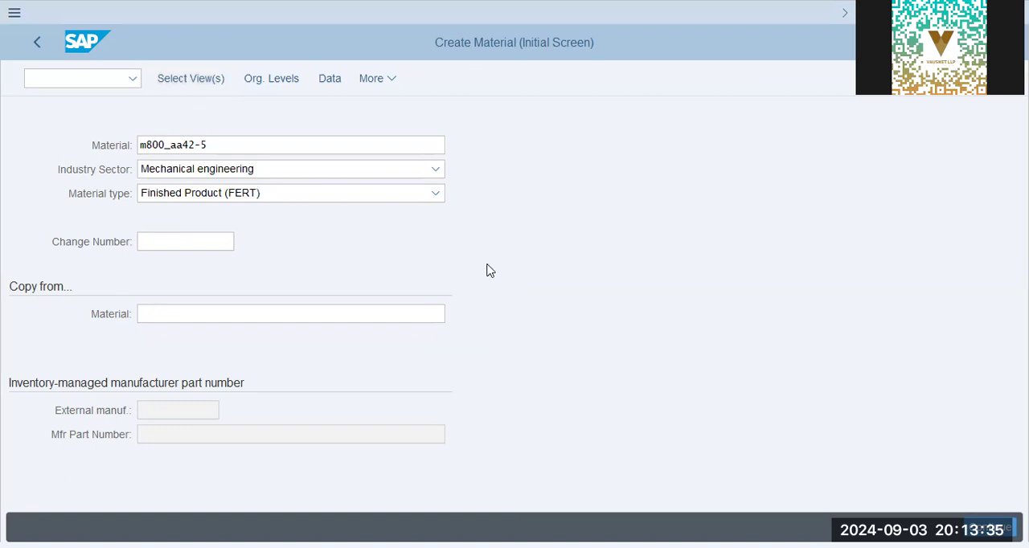
scroll(379, 384, "down", 1)
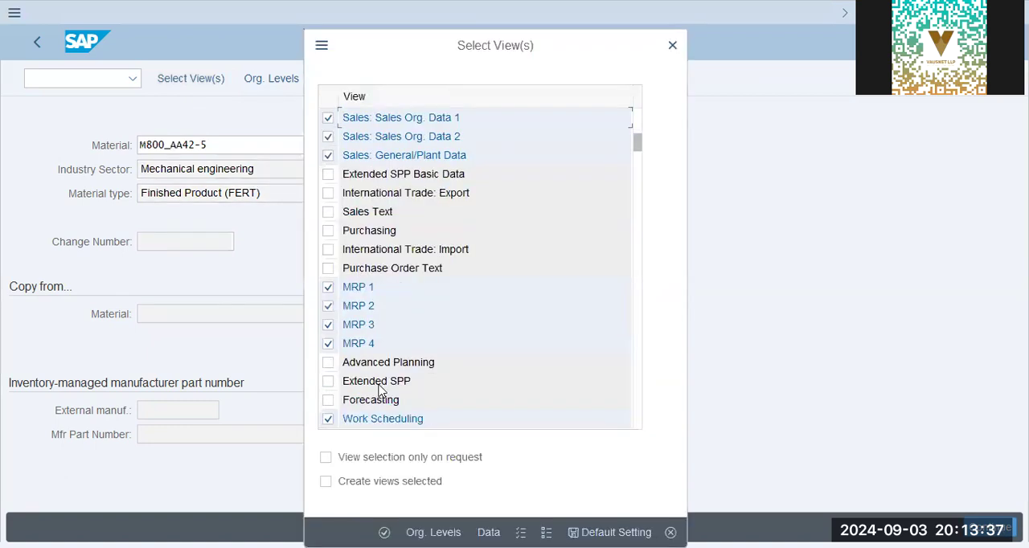
scroll(380, 388, "down", 1)
scroll(381, 389, "down", 1)
scroll(380, 389, "down", 2)
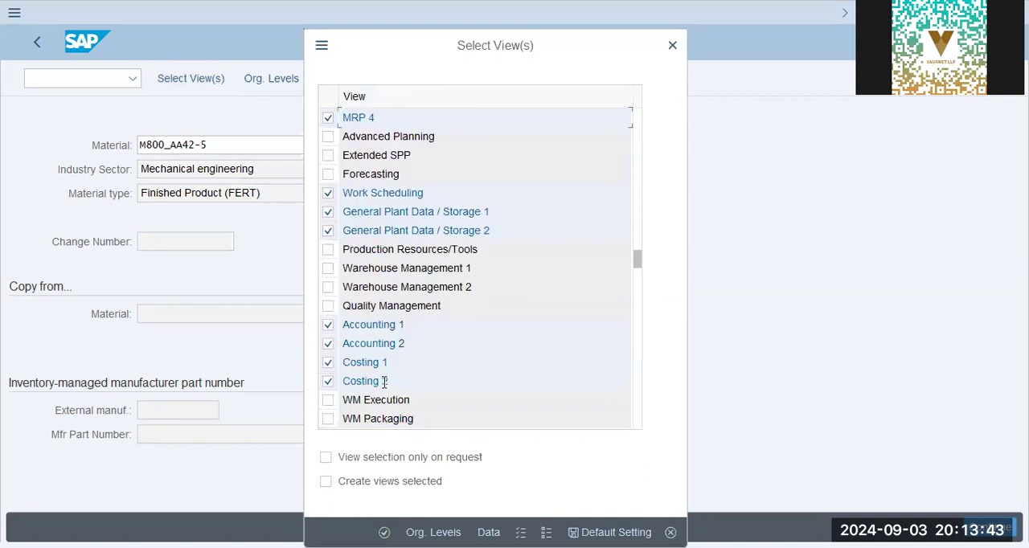
key("Return")
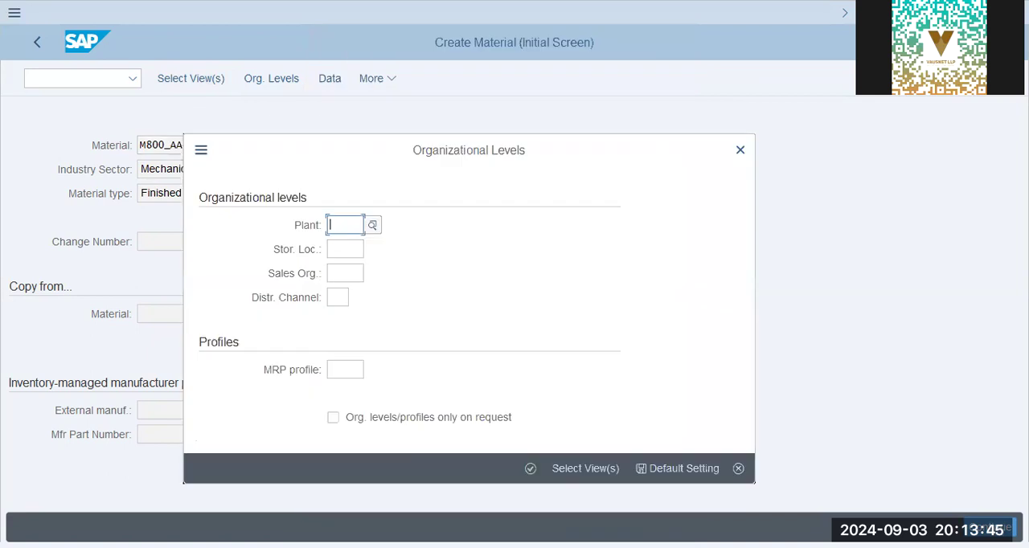
Set the plant to aa42, fill in the storage location, sales organization and distribution channel from earlier entries, and confirm the organizational levels
type("aa42")
key("Tab")
key("Down")
key("Down")
key("Return")
key("Tab")
key("Down")
key("Down")
key("Return")
key("Tab")
key("Down")
key("Down")
key("Return")
key("Return")
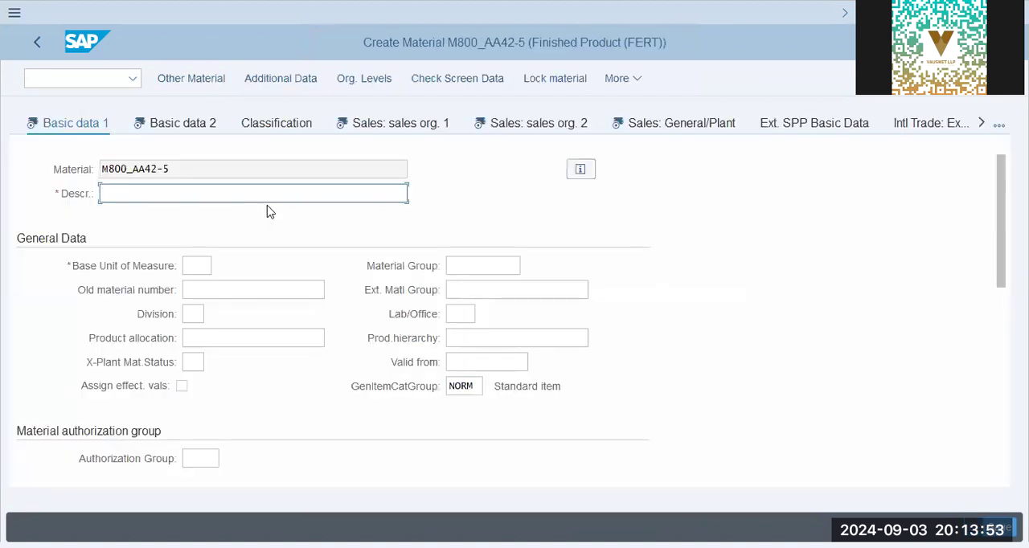
Fill in Basic data 1 with description M800-AA42-5, base unit of measure PC, material group 01 and division 00
left_click(218, 215)
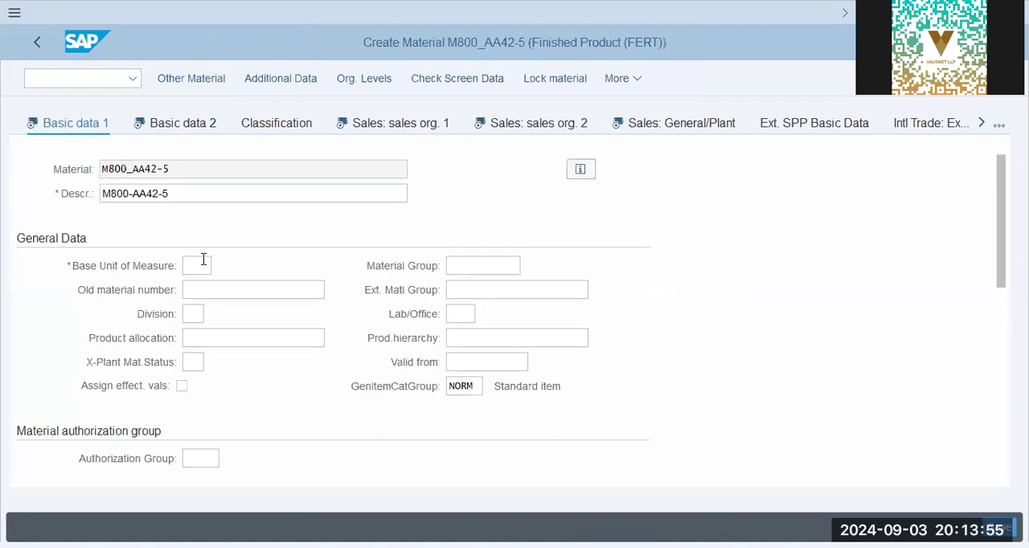
left_click(203, 262)
left_click(198, 289)
left_click(502, 261)
left_click(488, 289)
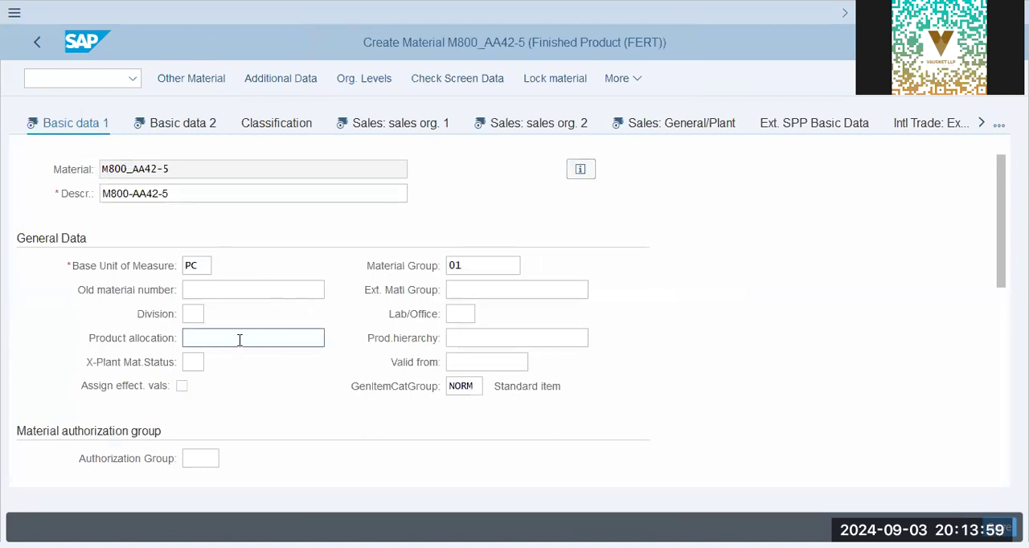
left_click(197, 311)
left_click(211, 338)
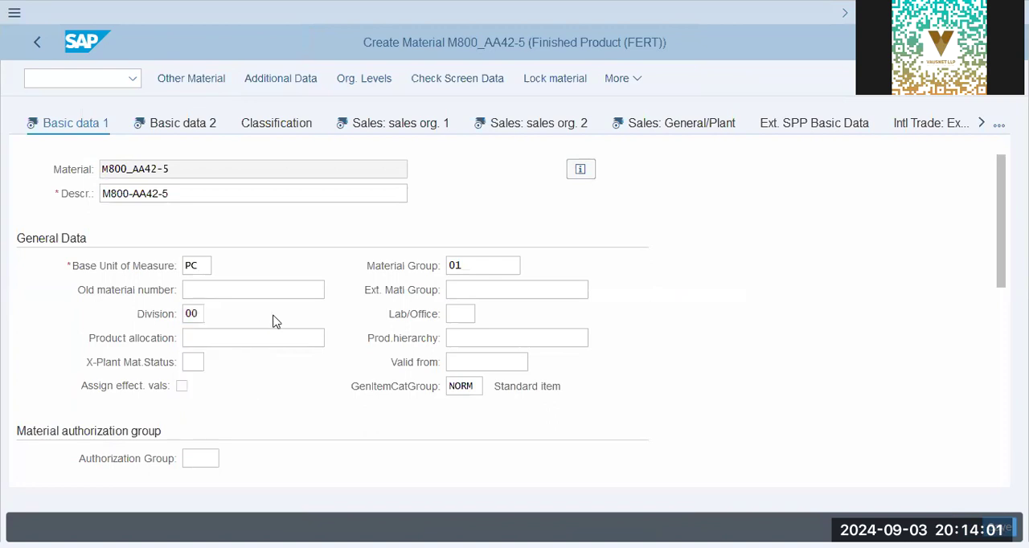
left_click(271, 337)
scroll(275, 338, "down", 6)
scroll(275, 337, "up", 6)
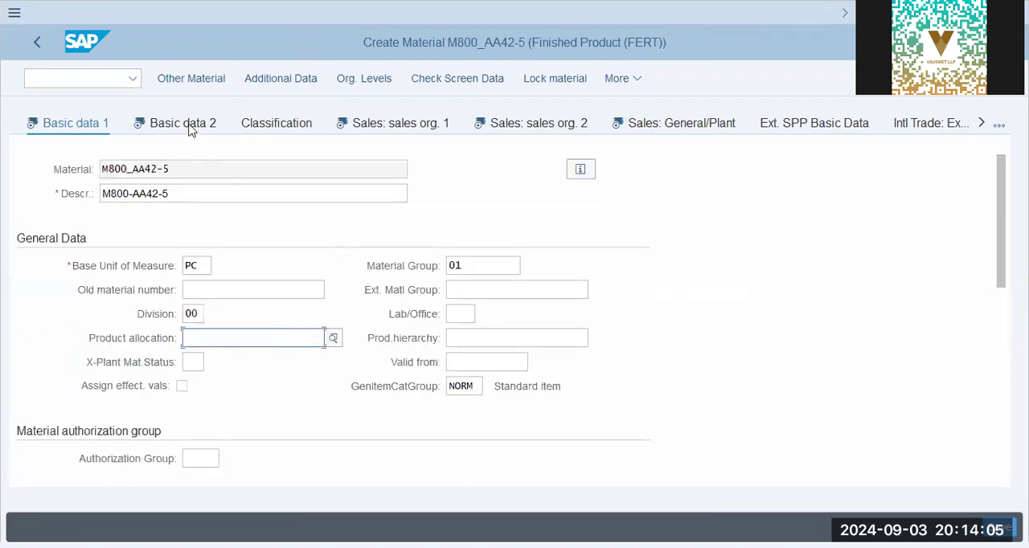
Switch to the Basic data 2 view and look through its fields
left_click(158, 126)
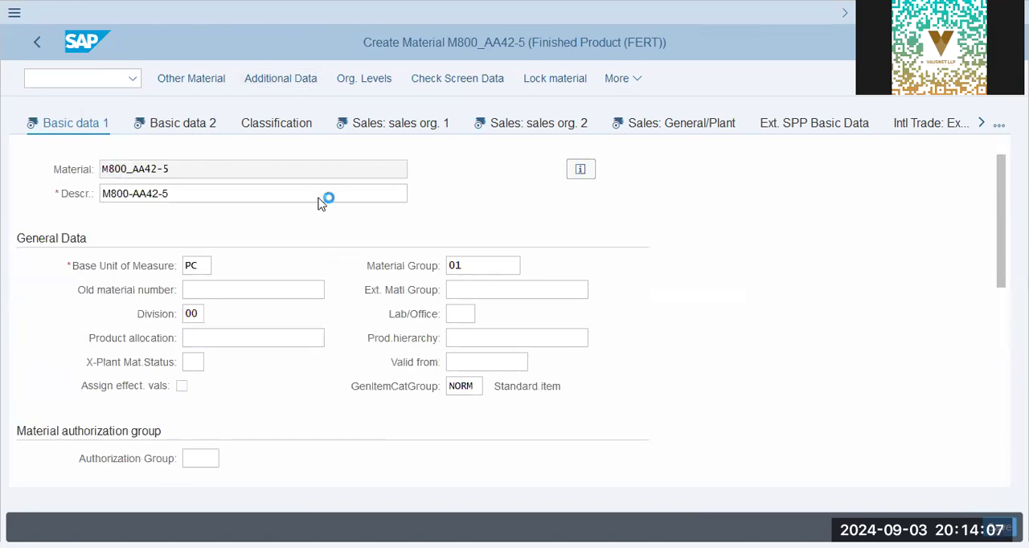
scroll(303, 280, "down", 3)
scroll(303, 281, "up", 3)
Add a German (de) description M800-AA42-5 in the material's additional data and return to the main data
left_click(267, 81)
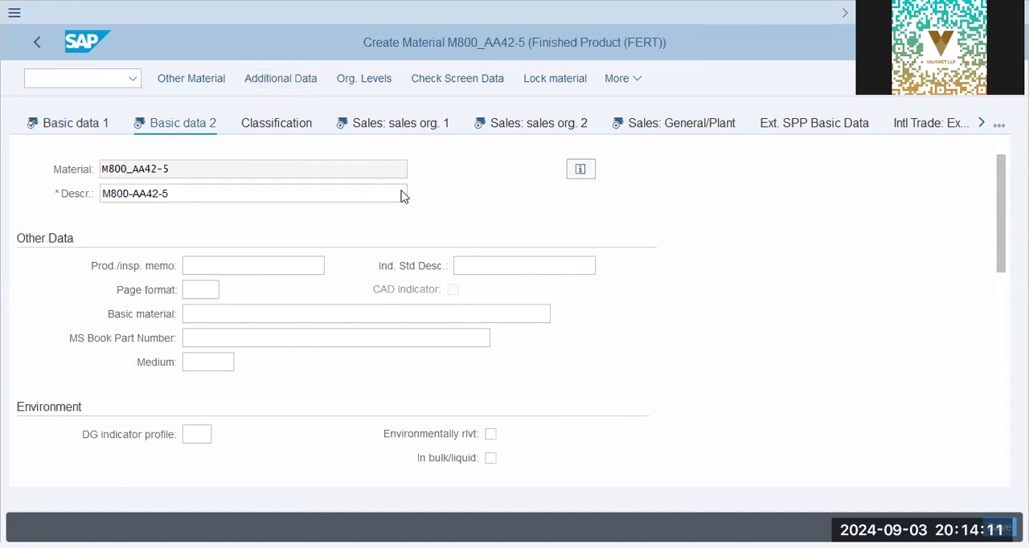
left_click(83, 259)
type("d")
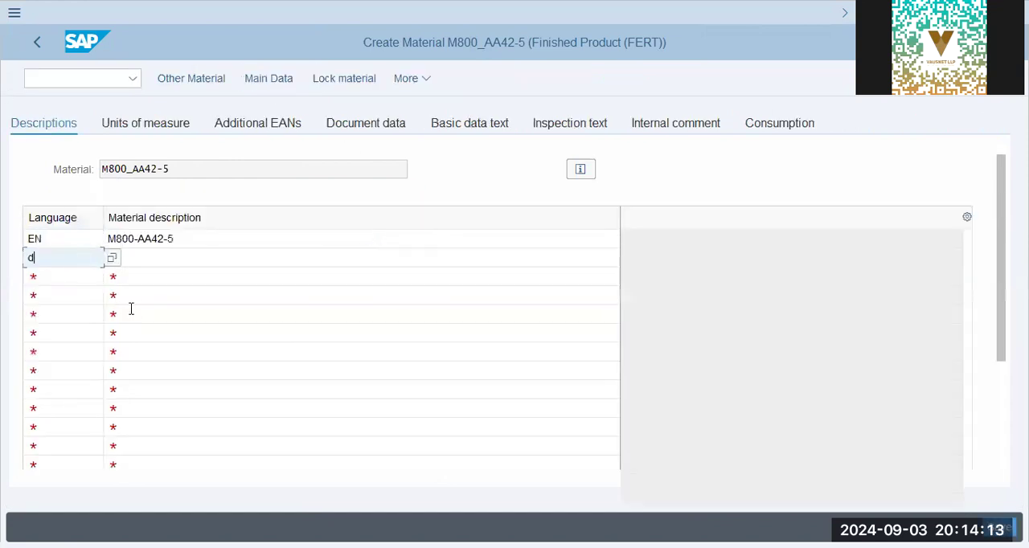
type("e")
left_click(169, 253)
left_click_drag(187, 242, 4, 225)
key("ctrl+c")
left_click(107, 232)
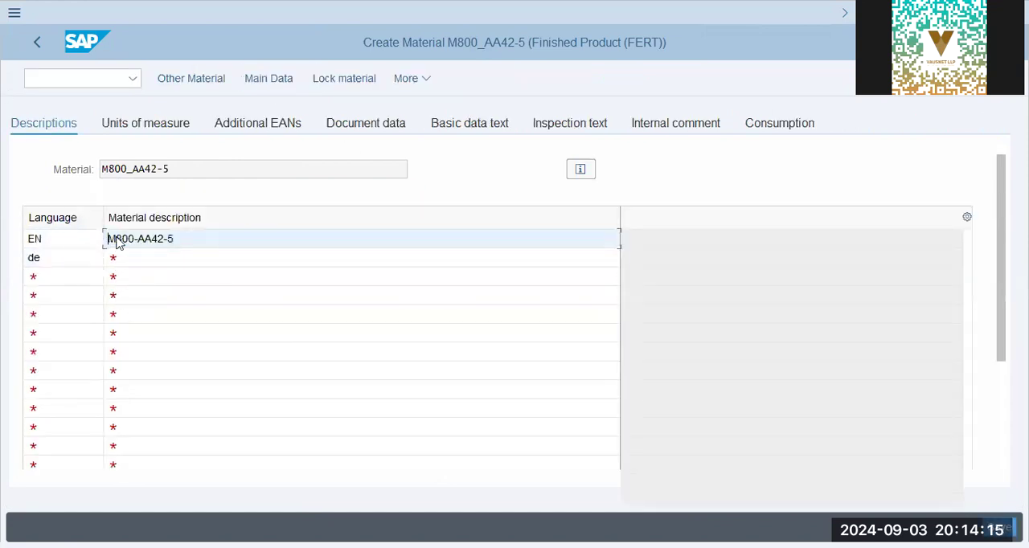
left_click(139, 260)
key("ctrl+v")
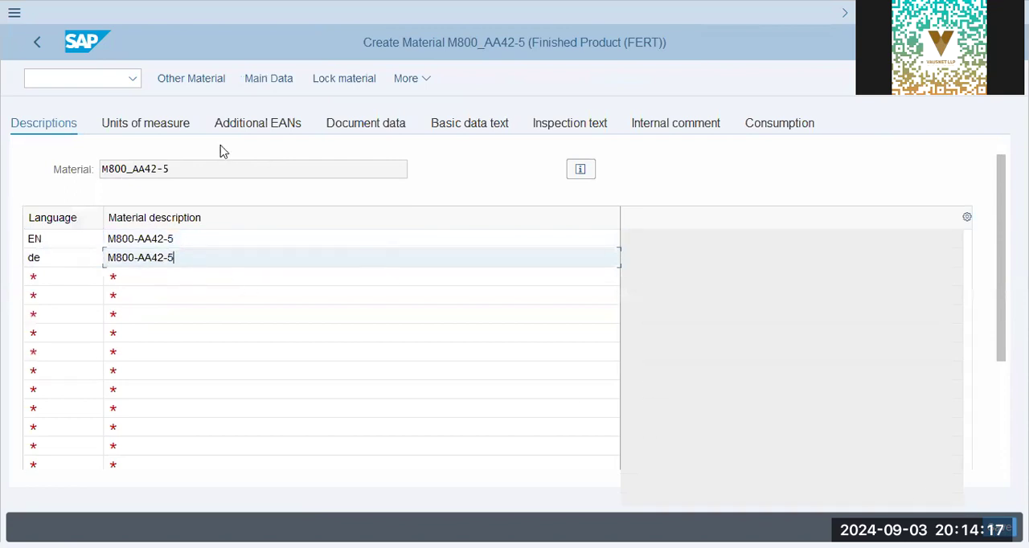
left_click(45, 42)
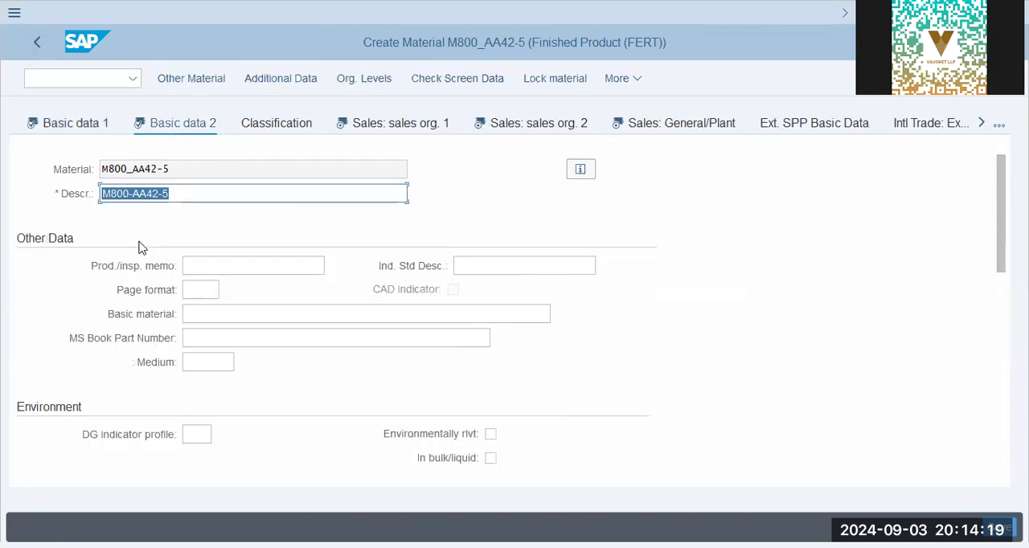
Look over the Basic data 2 fields, switch to Sales: sales org. 1 and go through its general data fields
scroll(298, 224, "down", 5)
scroll(298, 223, "up", 5)
left_click(376, 129)
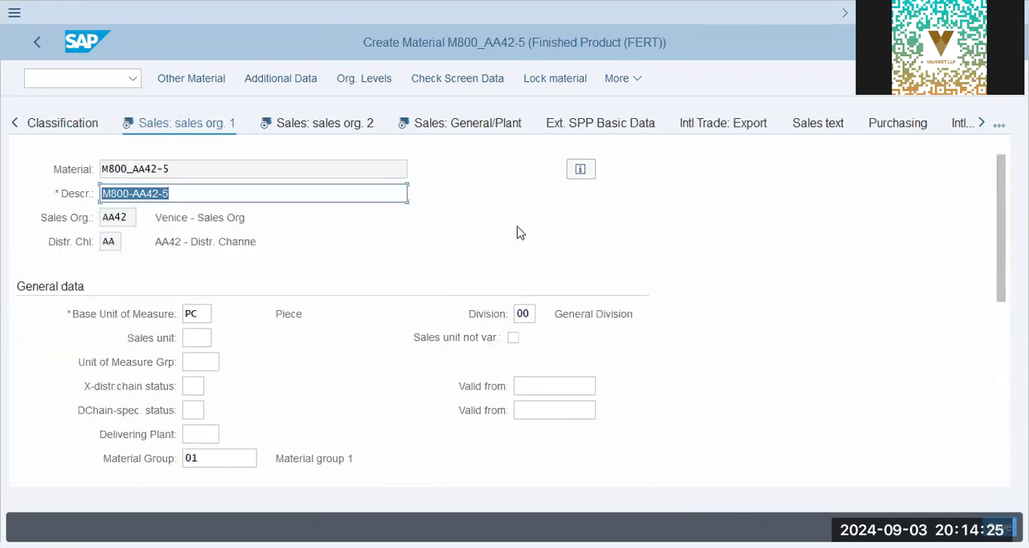
key("alt+Tab")
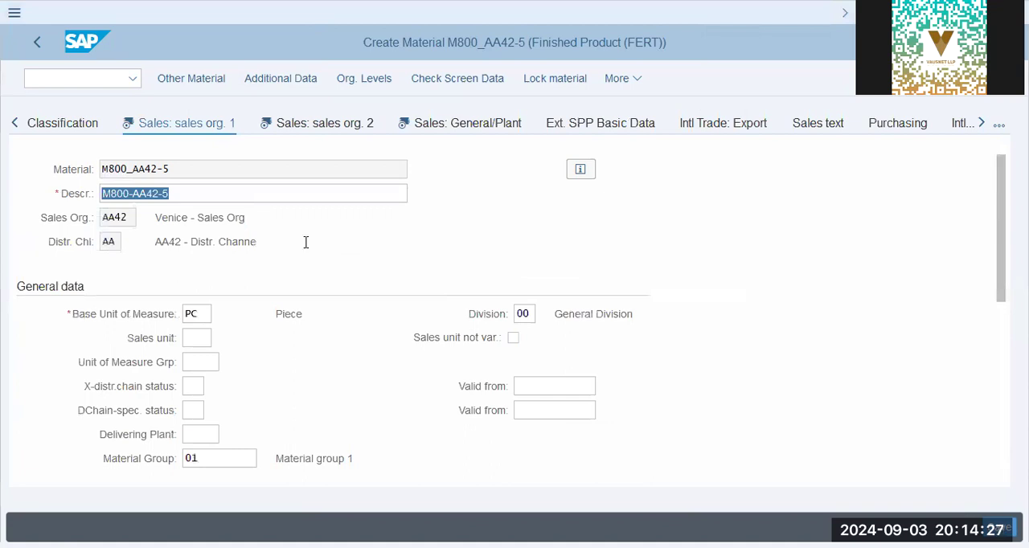
left_click(195, 410)
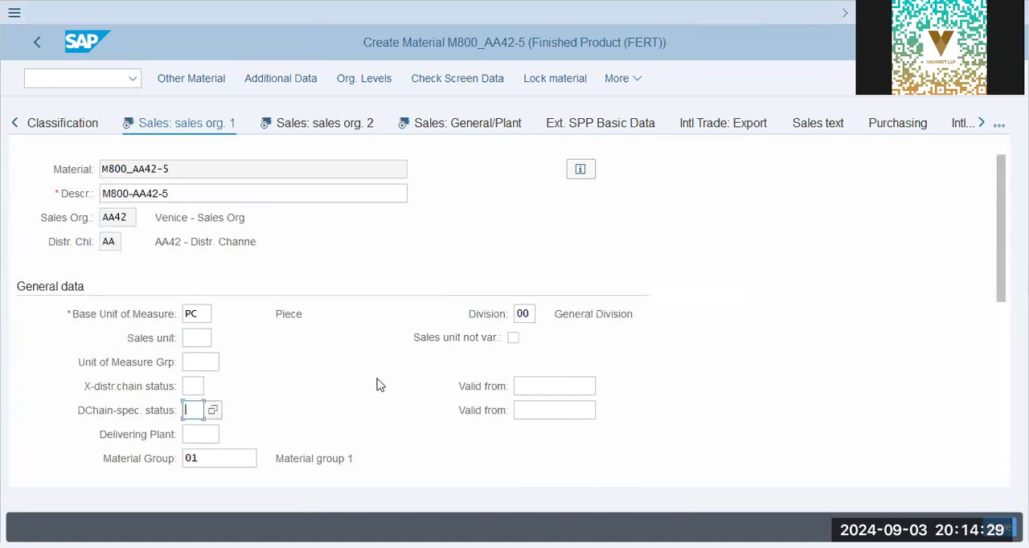
scroll(383, 386, "down", 2)
left_click(205, 288)
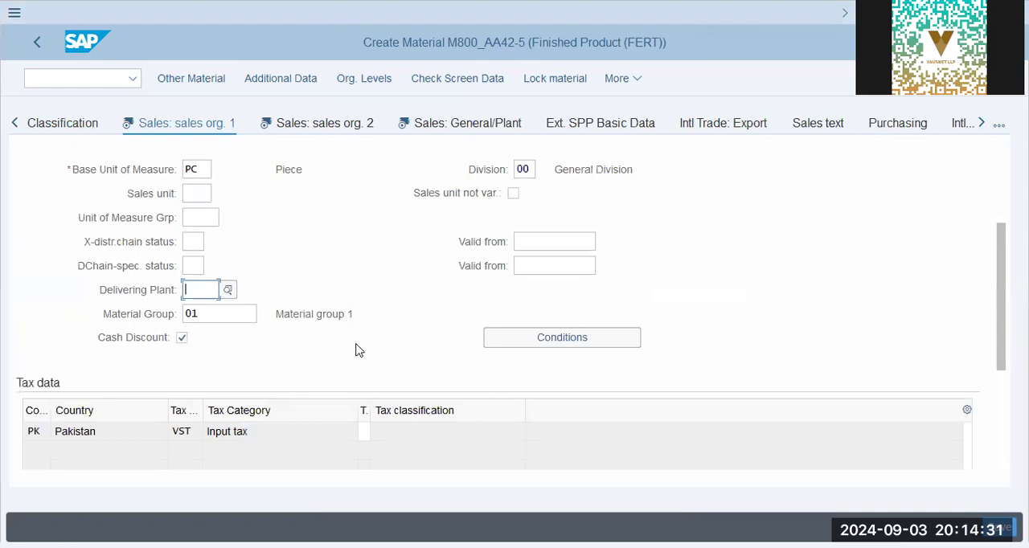
Set the tax classification of Pakistan's input tax row to 3
left_click(362, 432)
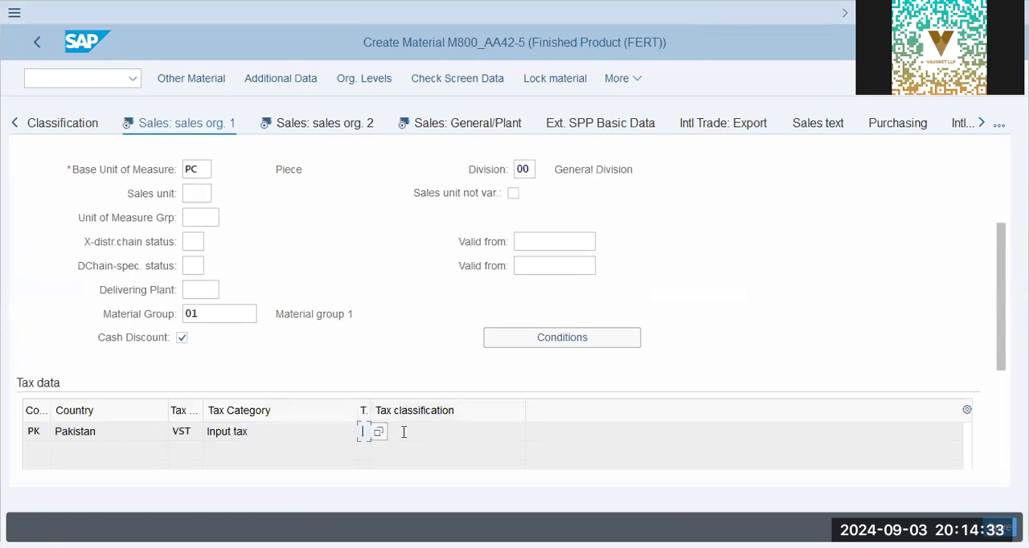
key("BackSpace")
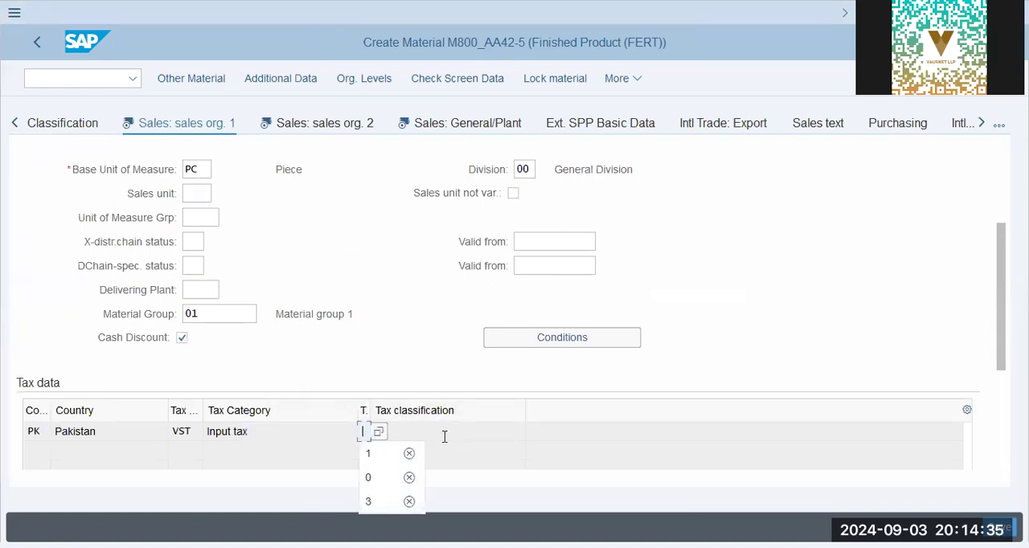
key("Down")
key("Down")
key("Down")
key("Up")
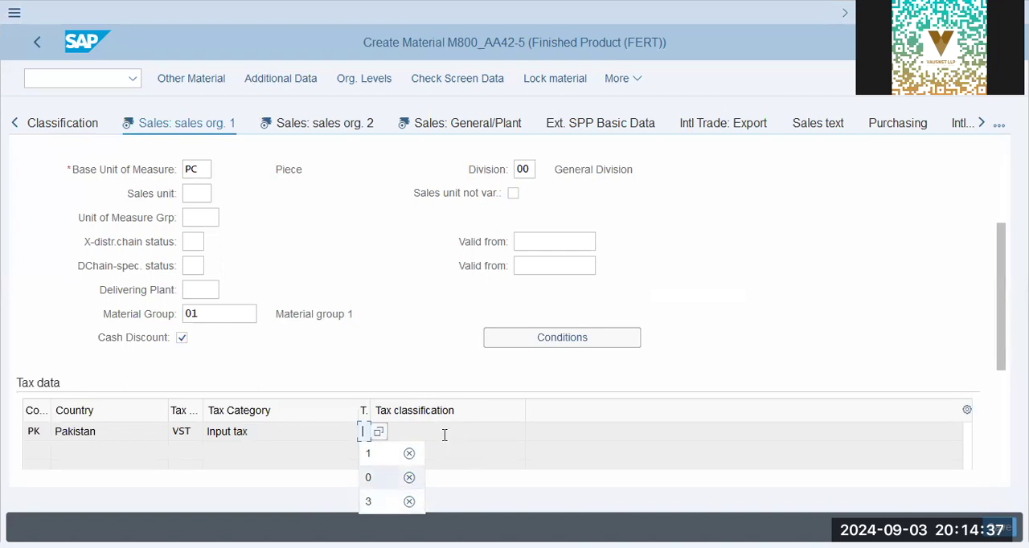
key("Down")
key("Return")
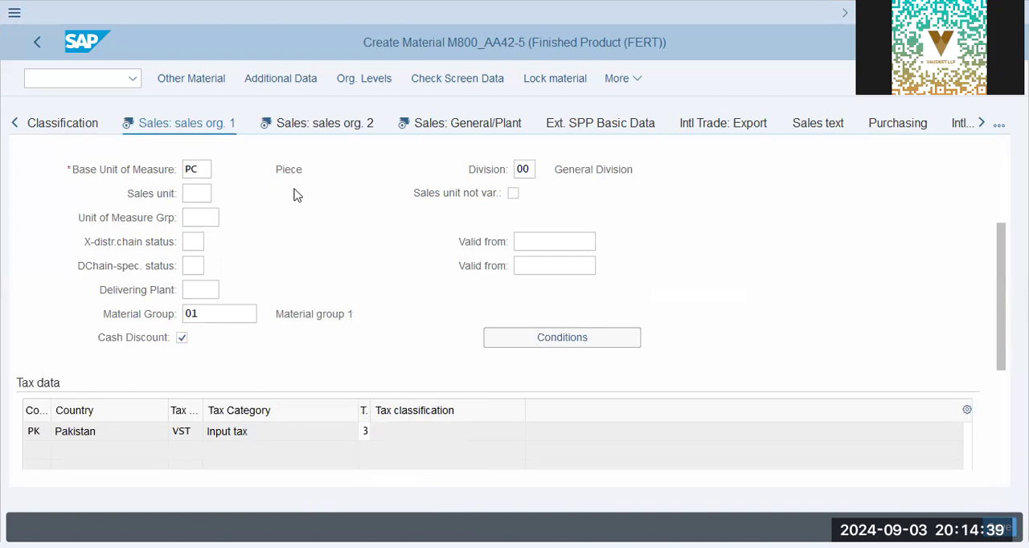
Switch to the Sales: sales org. 2 view and look through its grouping terms, material groups and product attributes
left_click(290, 122)
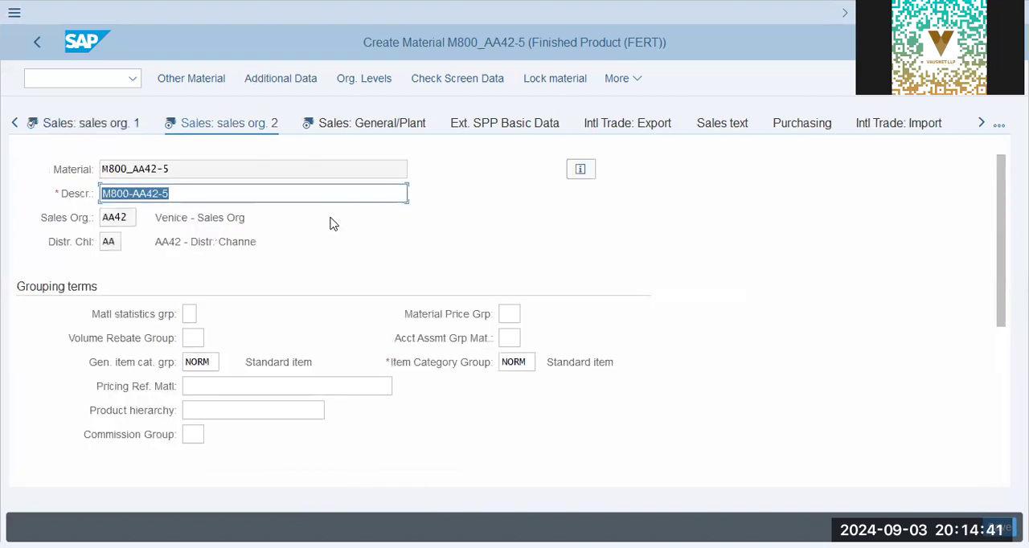
left_click(193, 338)
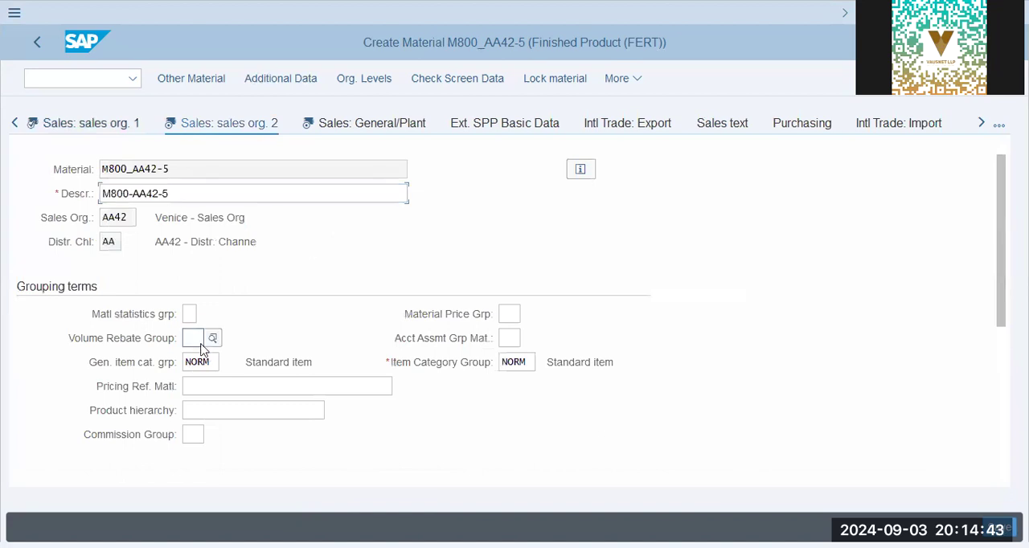
left_click(214, 383)
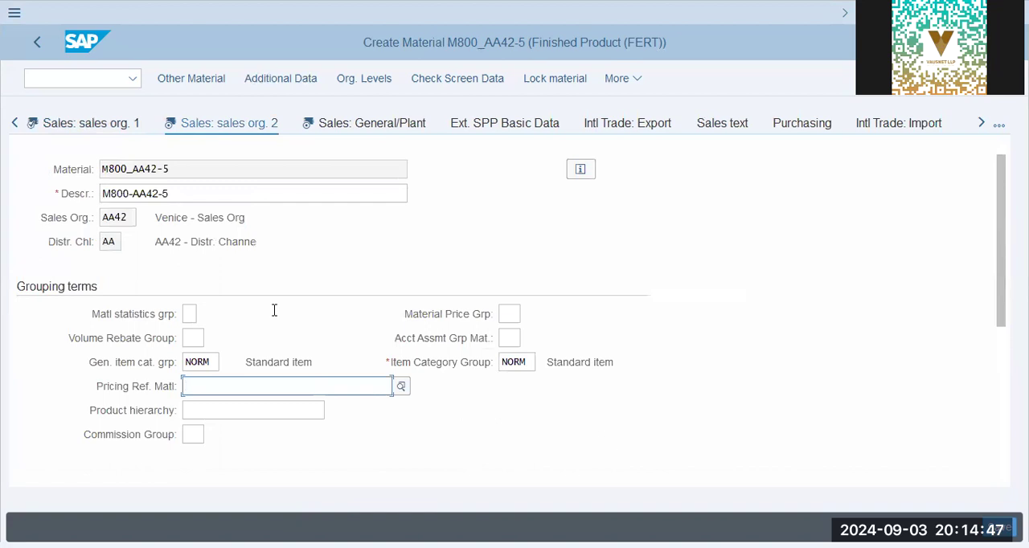
scroll(252, 354, "down", 5)
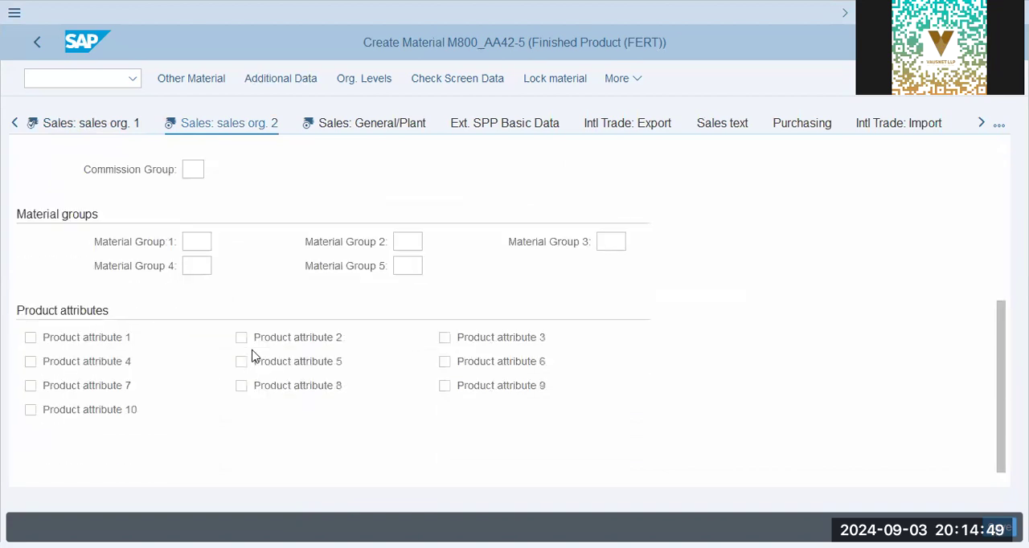
scroll(252, 355, "up", 5)
left_click(189, 313)
left_click(193, 337)
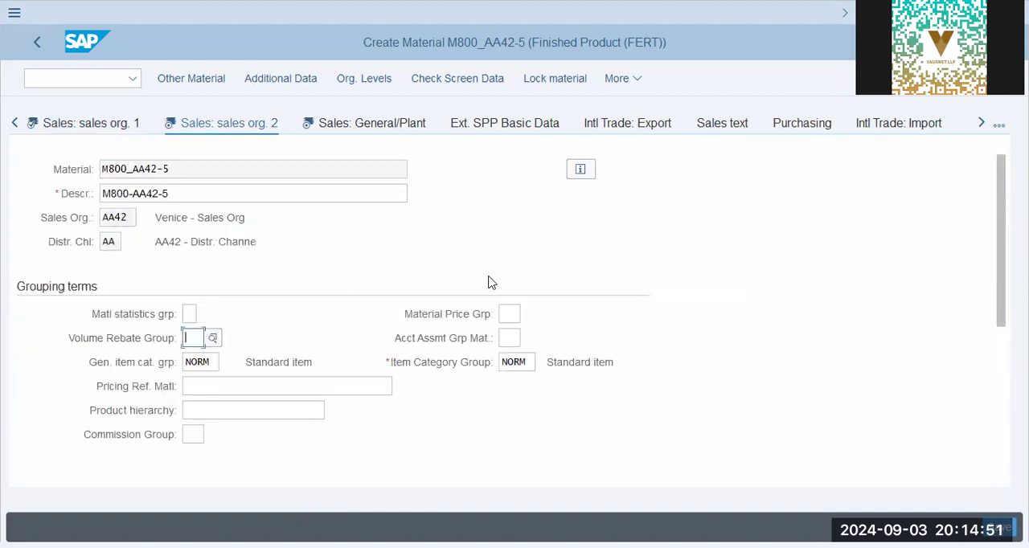
left_click(507, 319)
left_click(511, 335)
Set the gross weight to 1 KG and the net weight to 1 in the Sales: General/Plant view
left_click(332, 129)
left_click(283, 313)
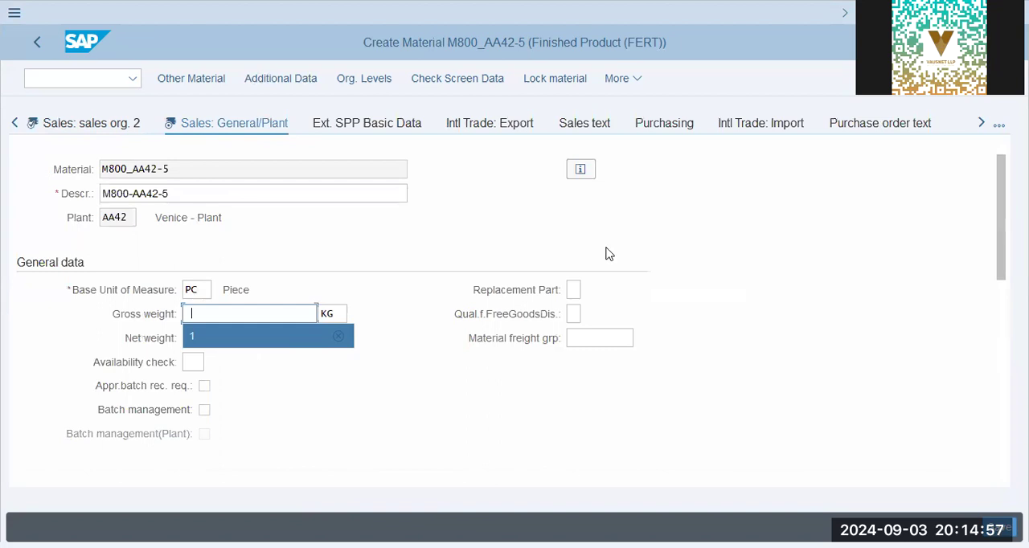
key("Return")
left_click(275, 335)
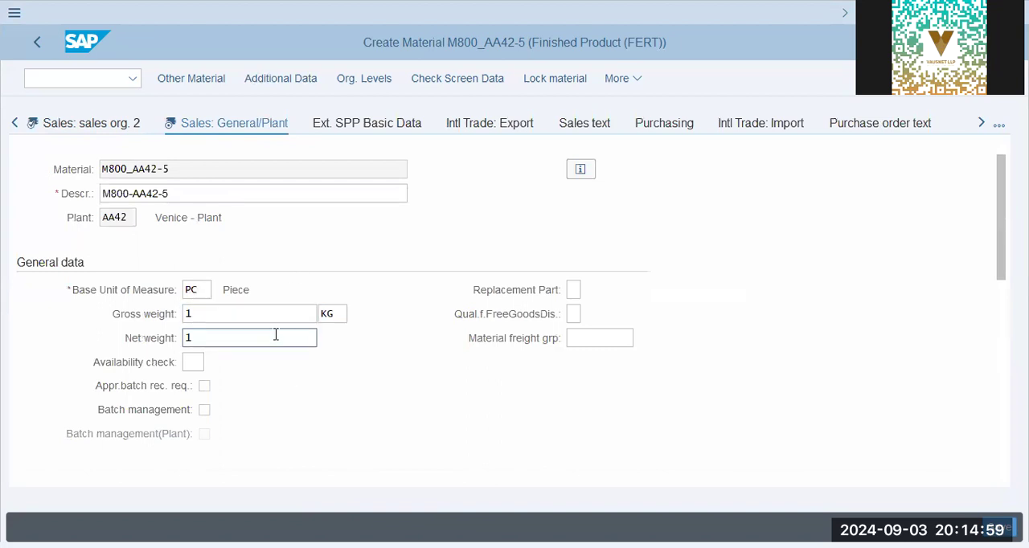
Set both the transportation group and the loading group to 0001 in the shipping data, and check the remaining fields of the view
scroll(279, 340, "down", 5)
scroll(279, 339, "up", 3)
left_click(133, 291)
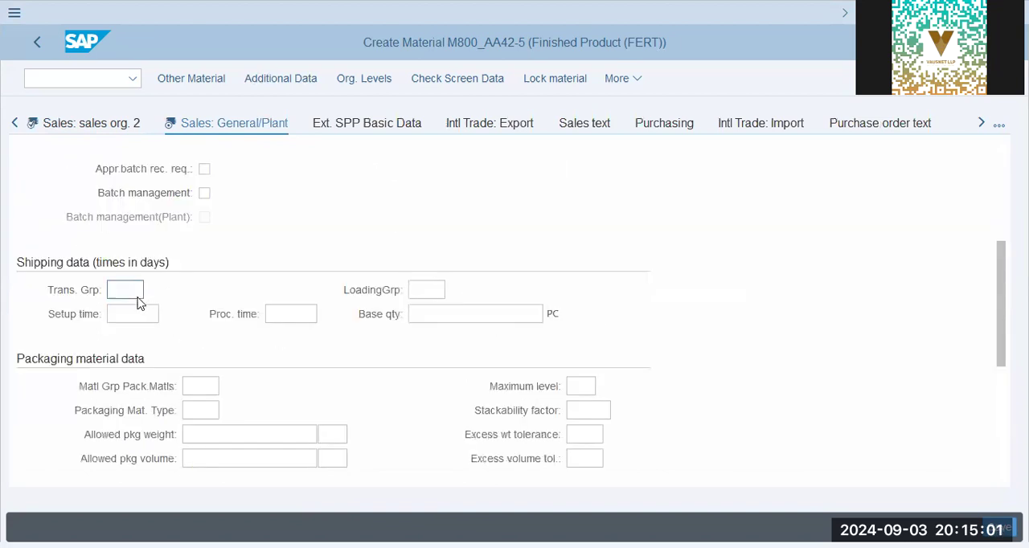
left_click(135, 313)
left_click(422, 286)
left_click(434, 313)
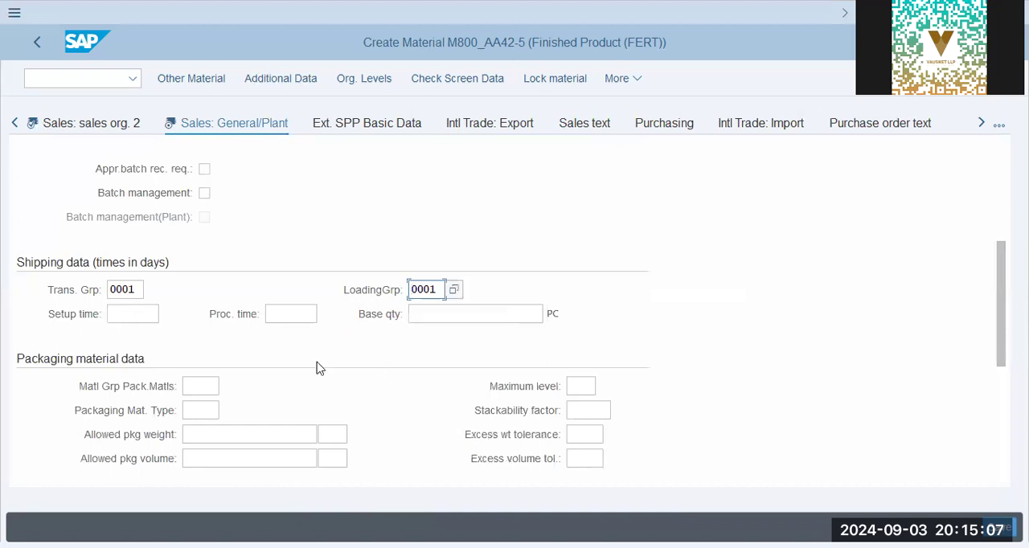
scroll(317, 368, "down", 3)
scroll(316, 368, "down", 3)
scroll(317, 368, "up", 8)
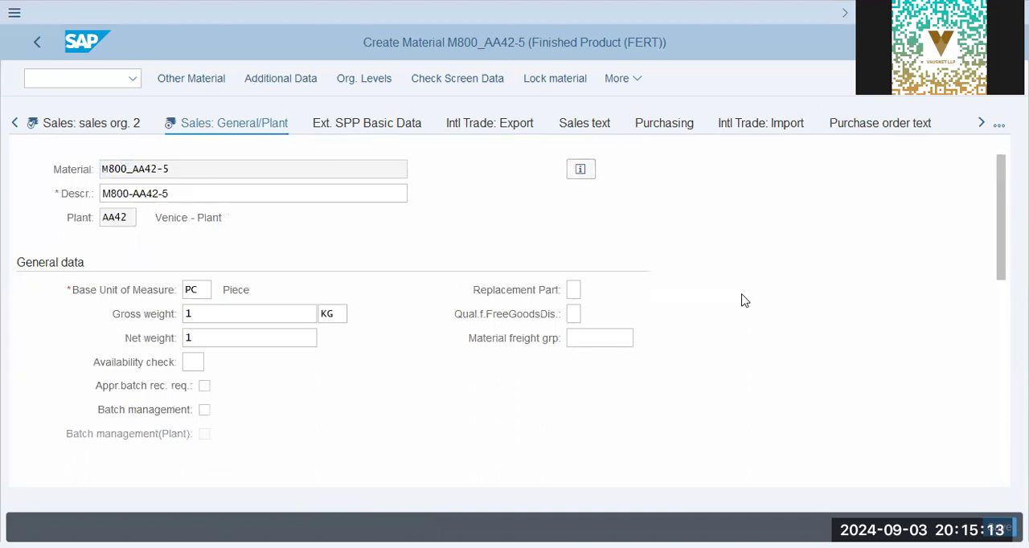
Go to the MRP 1 view and set the MRP group to 0031 and the MRP type to PD
left_click(981, 122)
left_click(981, 122)
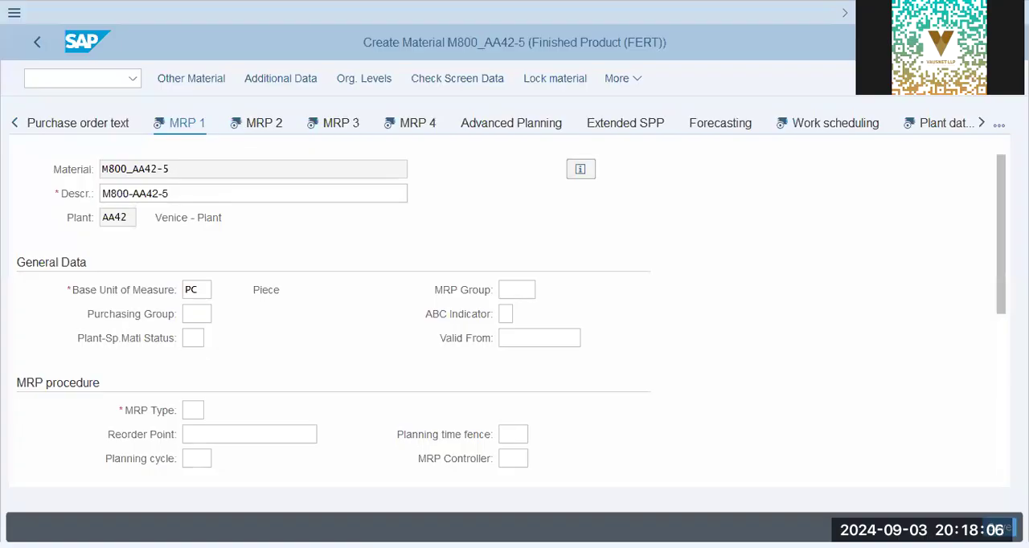
scroll(108, 320, "down", 1)
left_click(501, 220)
left_click(521, 248)
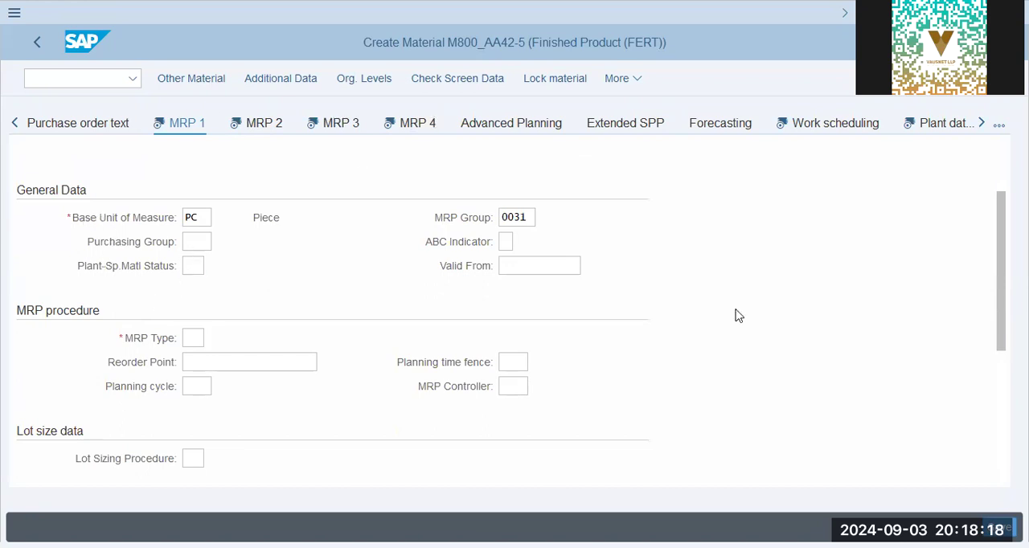
left_click(193, 338)
left_click(196, 361)
Set the planning cycle to s01 and the lot sizing procedure to ex, leaving the purchasing group empty
scroll(78, 216, "up", 2)
left_click(203, 317)
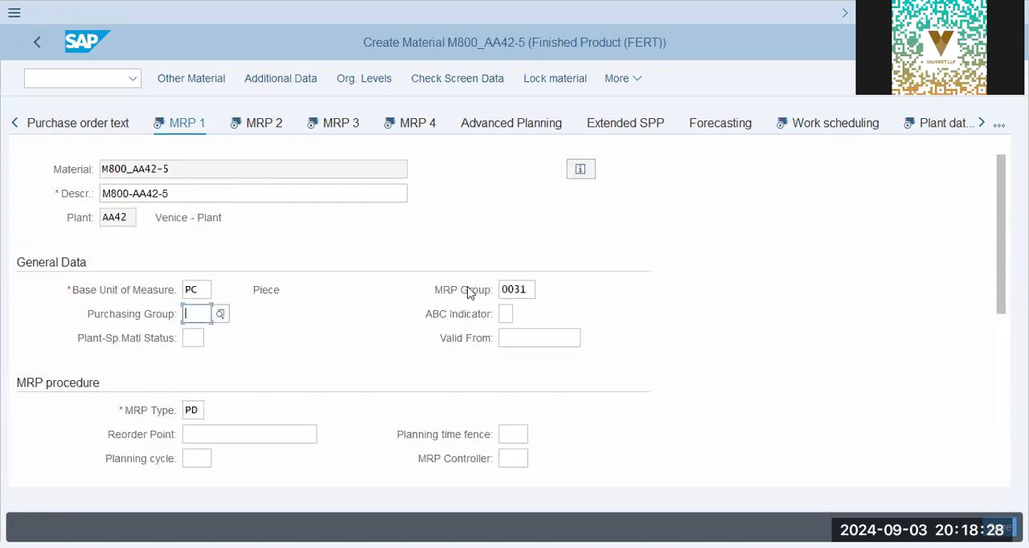
scroll(342, 346, "down", 5)
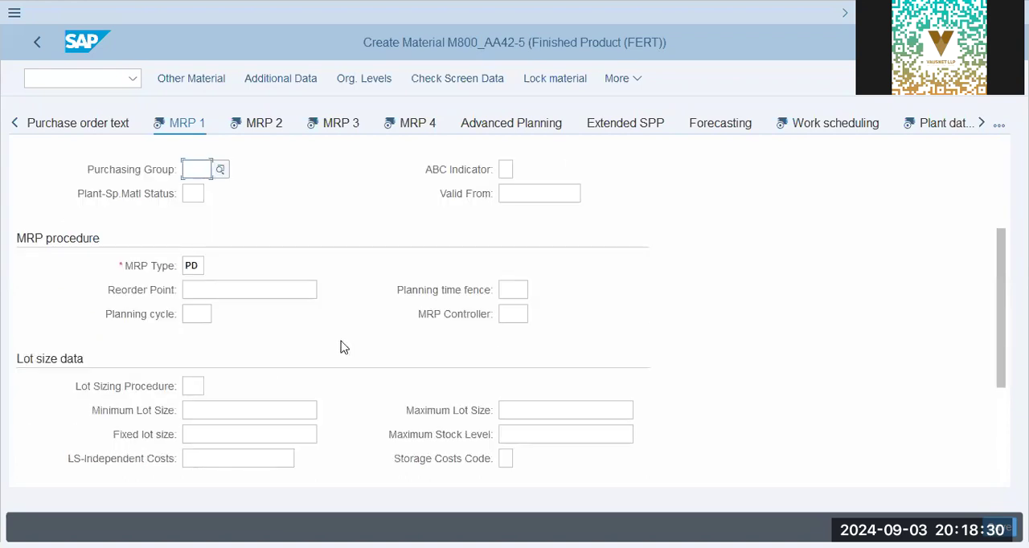
left_click(197, 241)
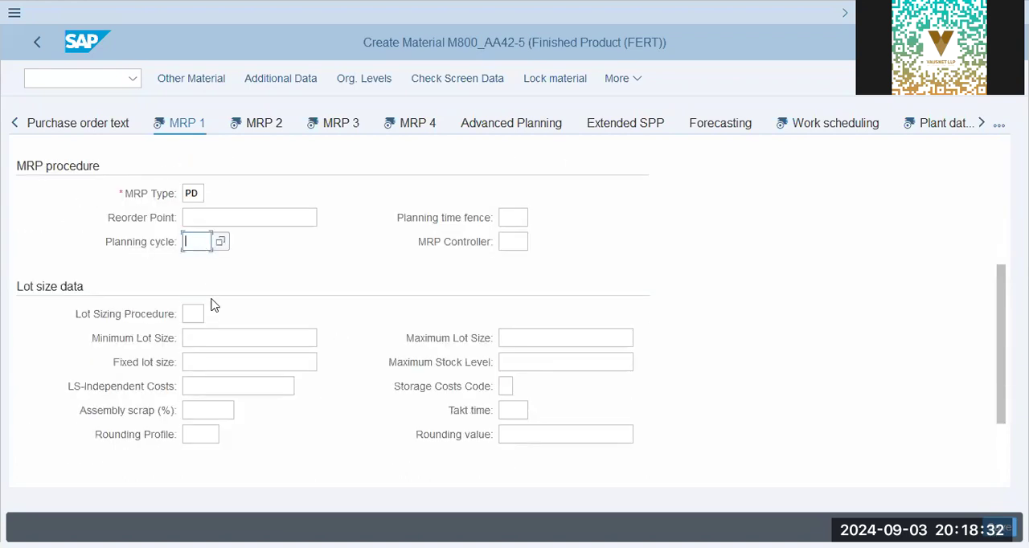
left_click(202, 268)
left_click(193, 313)
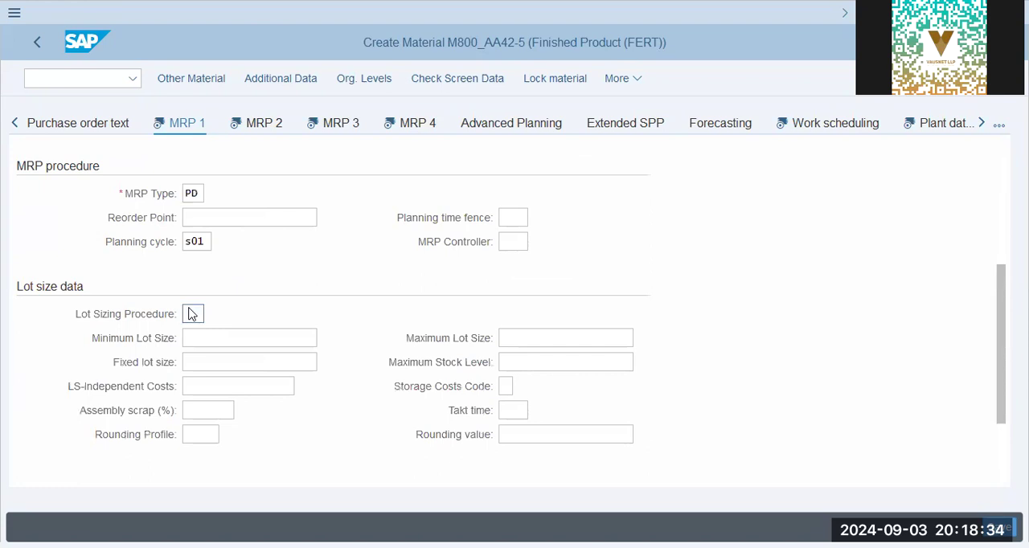
left_click(216, 341)
left_click(213, 355)
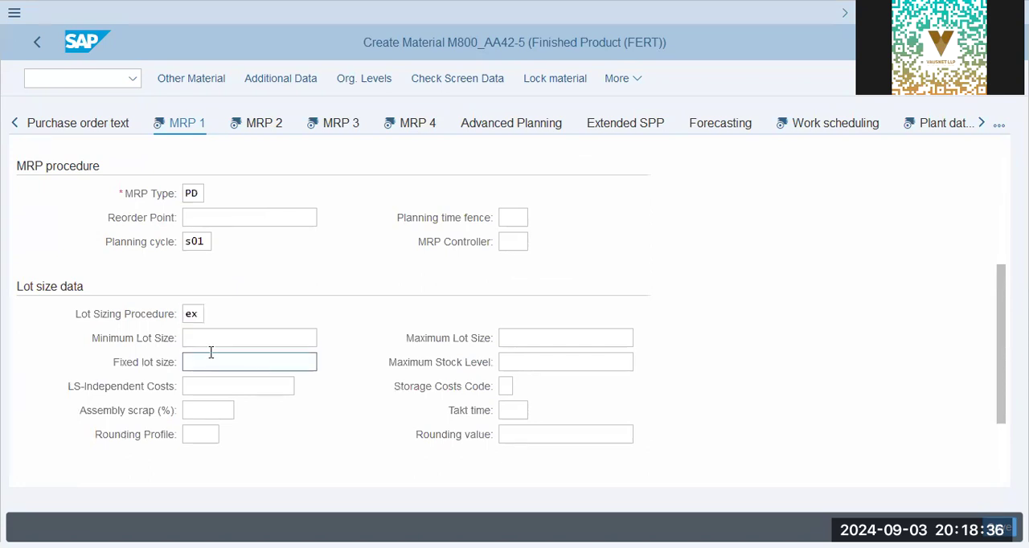
Review the MRP 1 entries, including MRP group, purchasing group, MRP procedure and lot size data
scroll(210, 370, "down", 2)
scroll(212, 390, "up", 5)
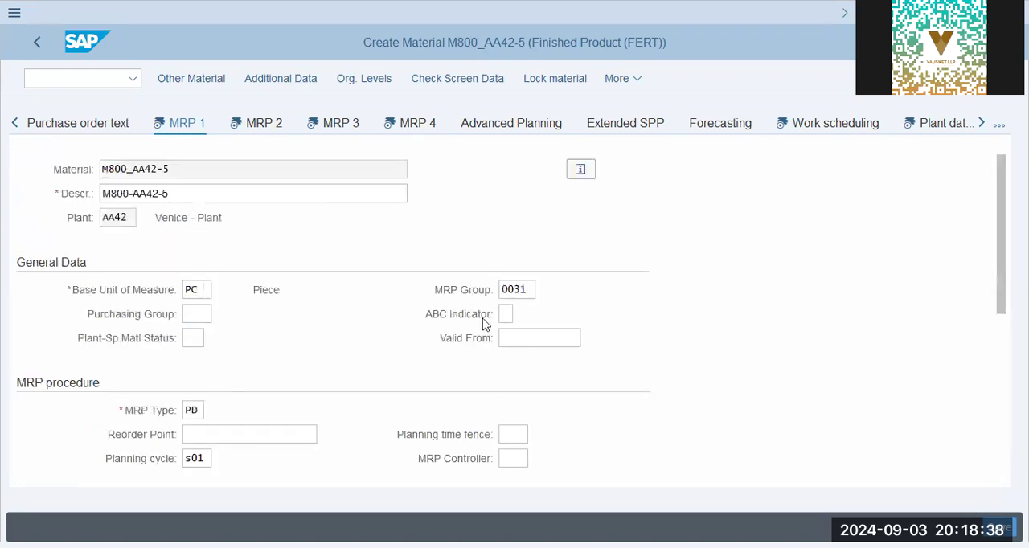
scroll(241, 259, "down", 3)
scroll(150, 248, "up", 3)
left_click(201, 293)
left_click(512, 292)
double_click(512, 293)
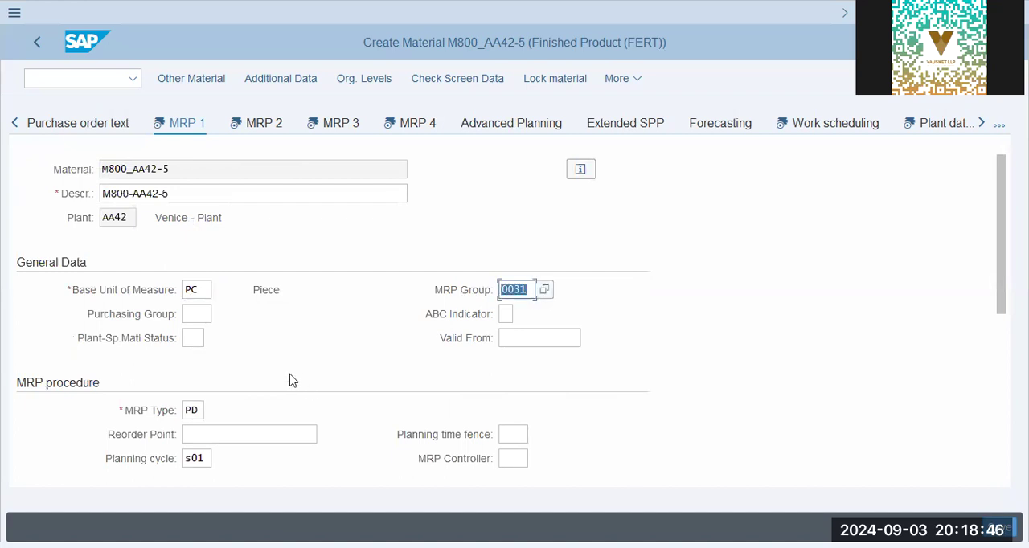
scroll(294, 363, "down", 2)
left_click(184, 241)
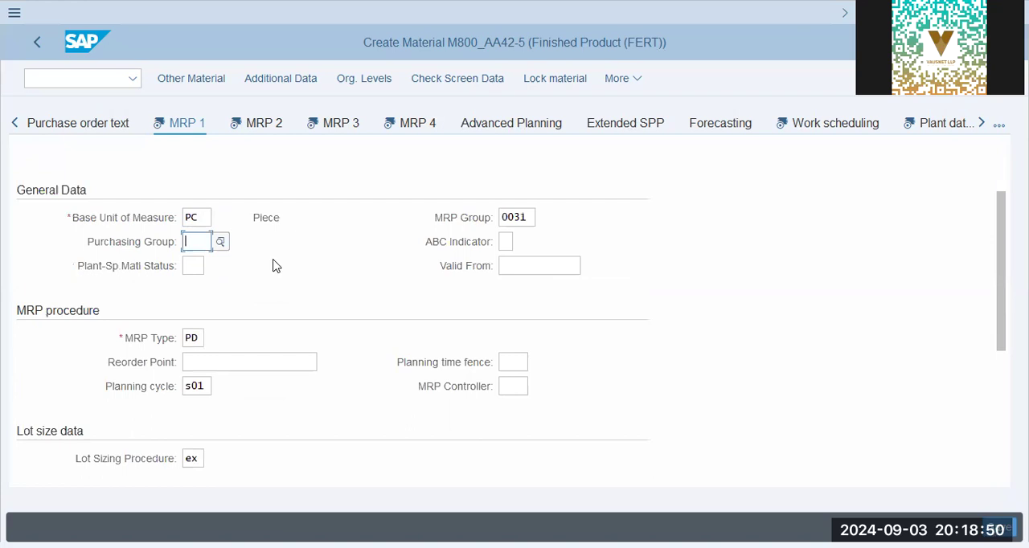
scroll(241, 269, "up", 2)
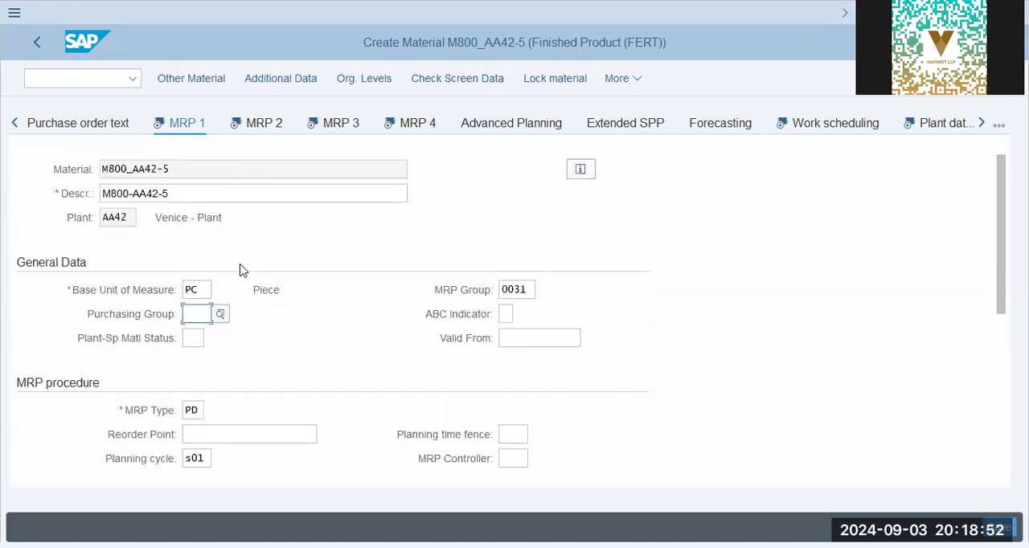
left_click(199, 169)
scroll(312, 291, "down", 4)
left_click(312, 291)
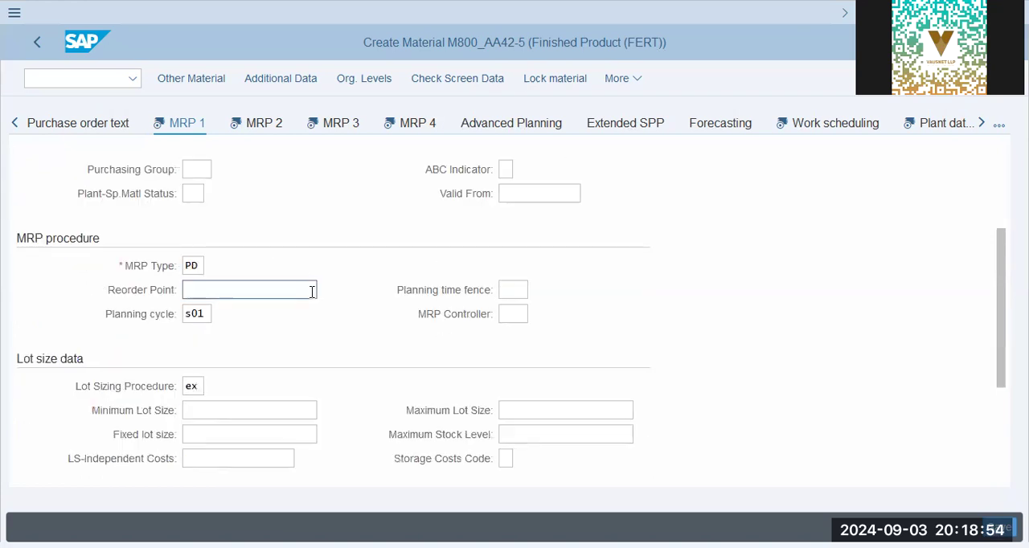
Set the MRP controller to 001 in the MRP procedure data, leaving the reorder point empty
left_click(199, 267)
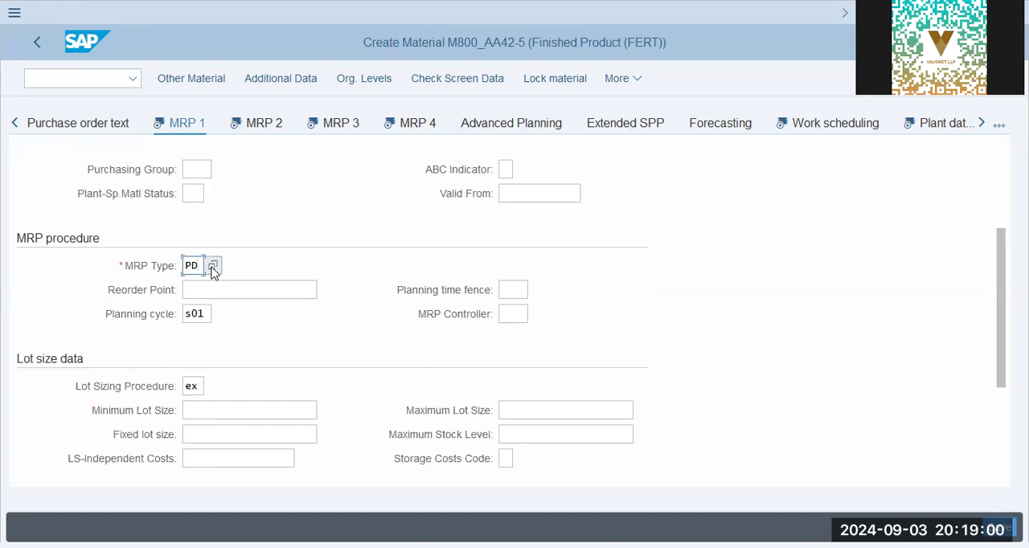
left_click(211, 291)
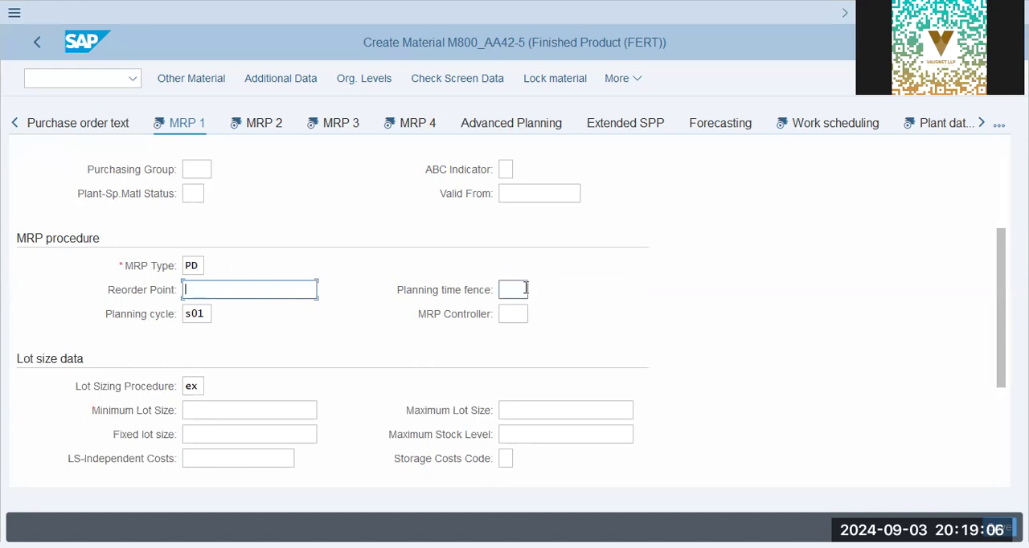
scroll(369, 305, "down", 2)
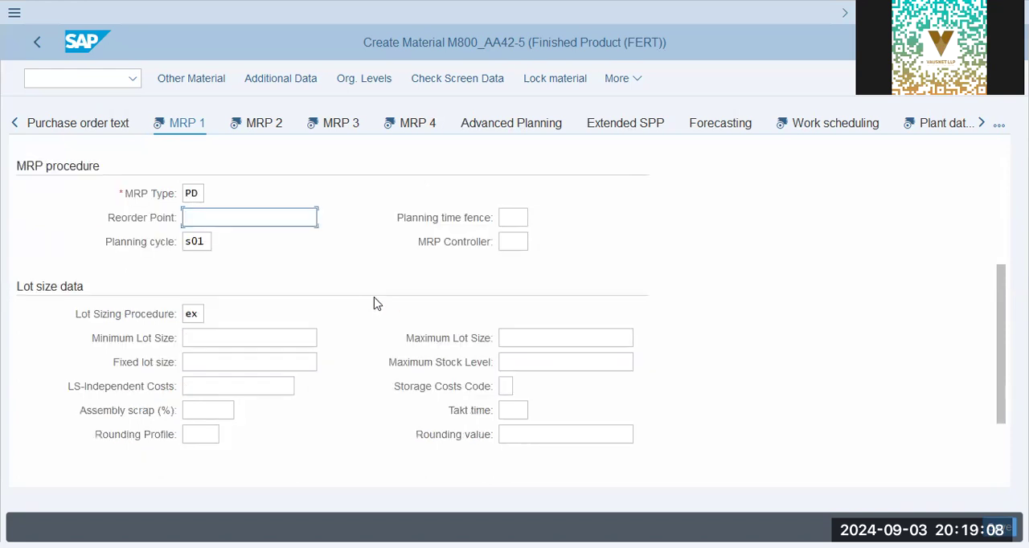
double_click(199, 241)
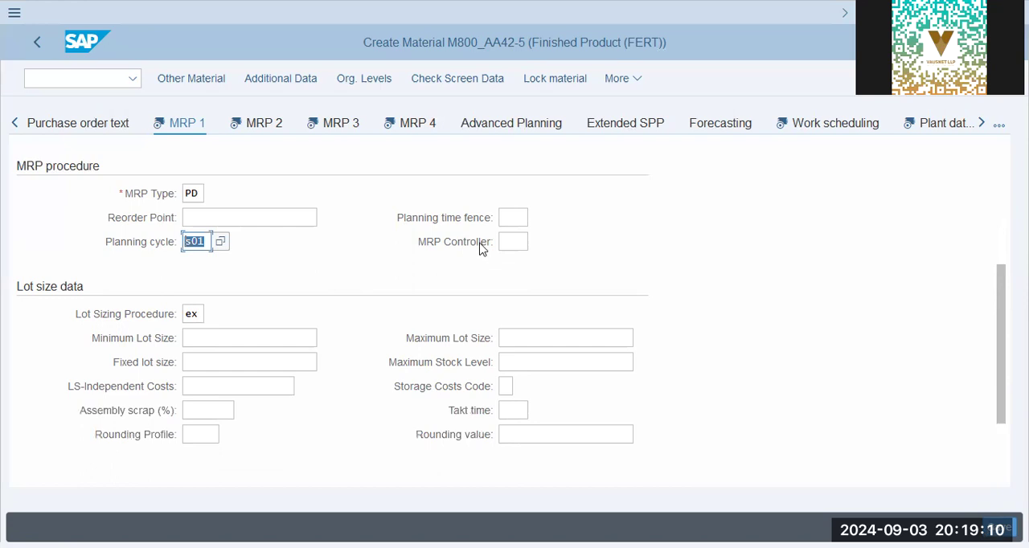
left_click(517, 241)
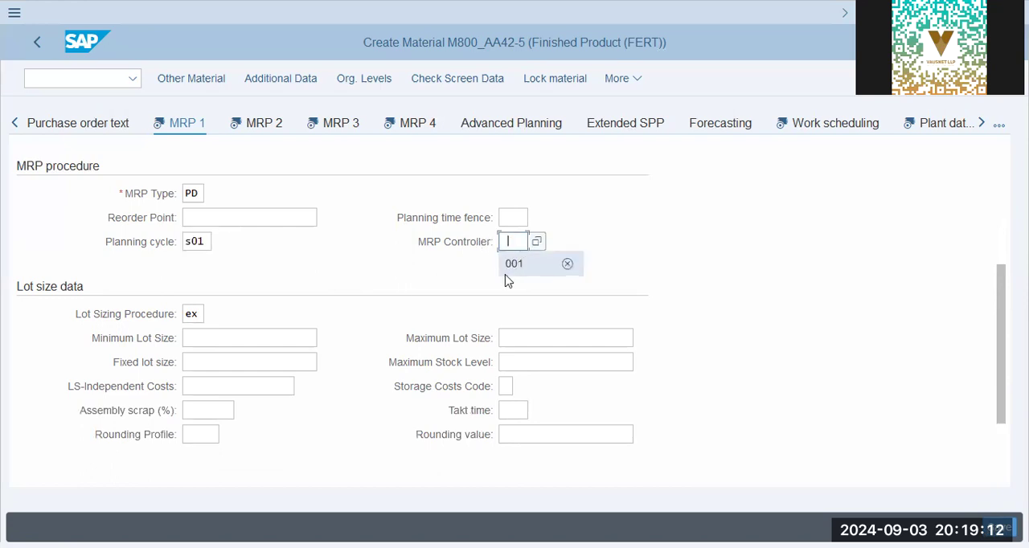
left_click(533, 266)
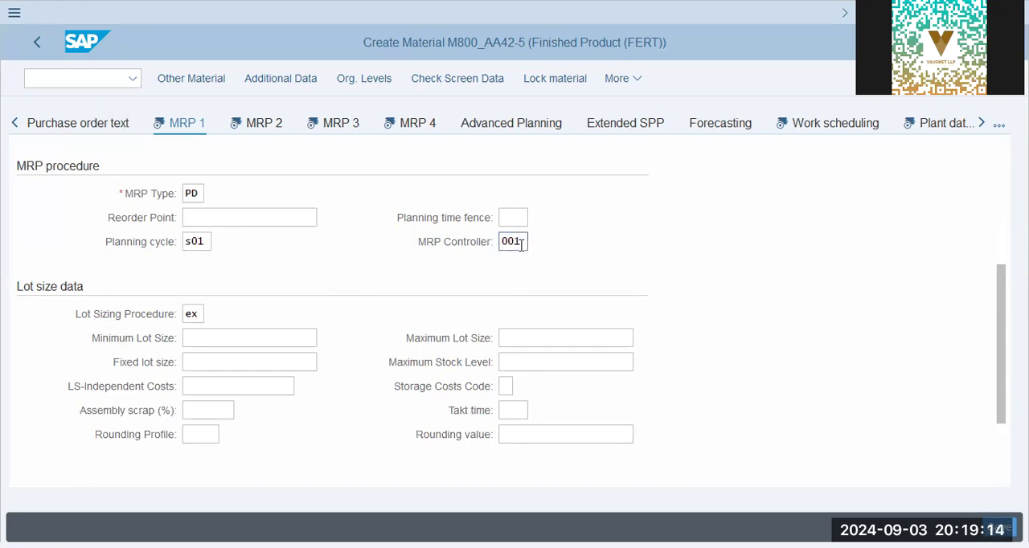
Set the minimum lot size and the fixed lot size to 1, then confirm the MRP 1 entries and proceed to MRP 2
scroll(241, 298, "down", 2)
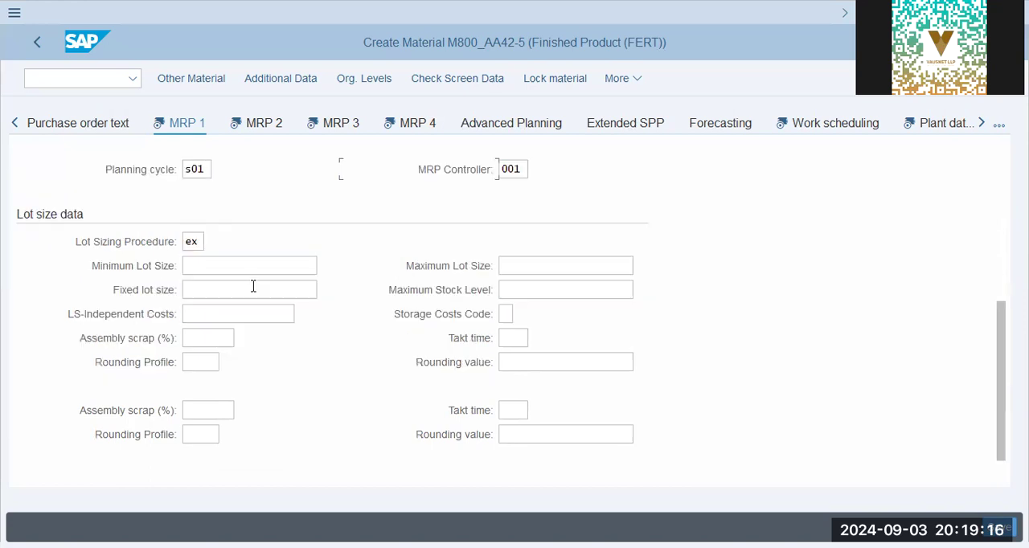
left_click(227, 246)
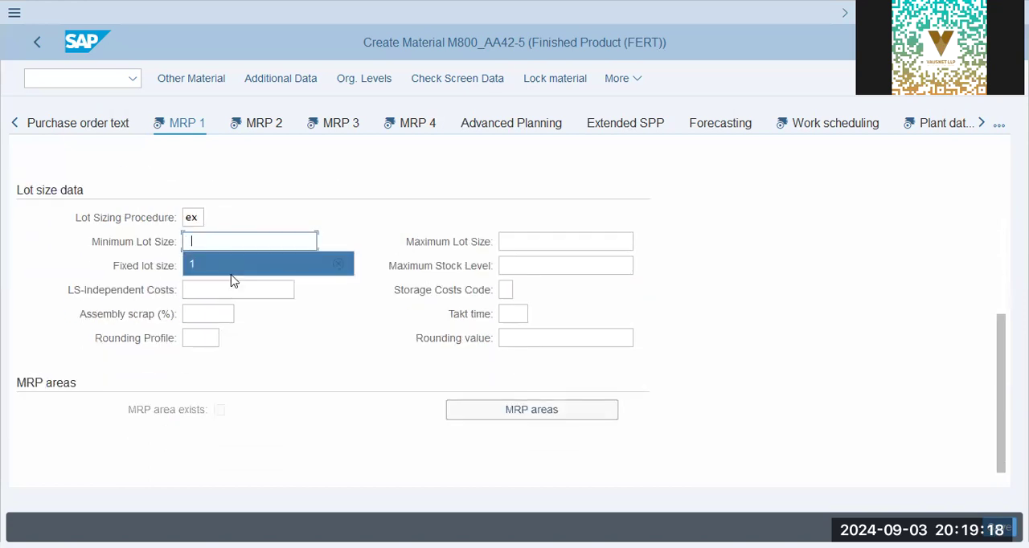
type("1")
left_click(539, 266)
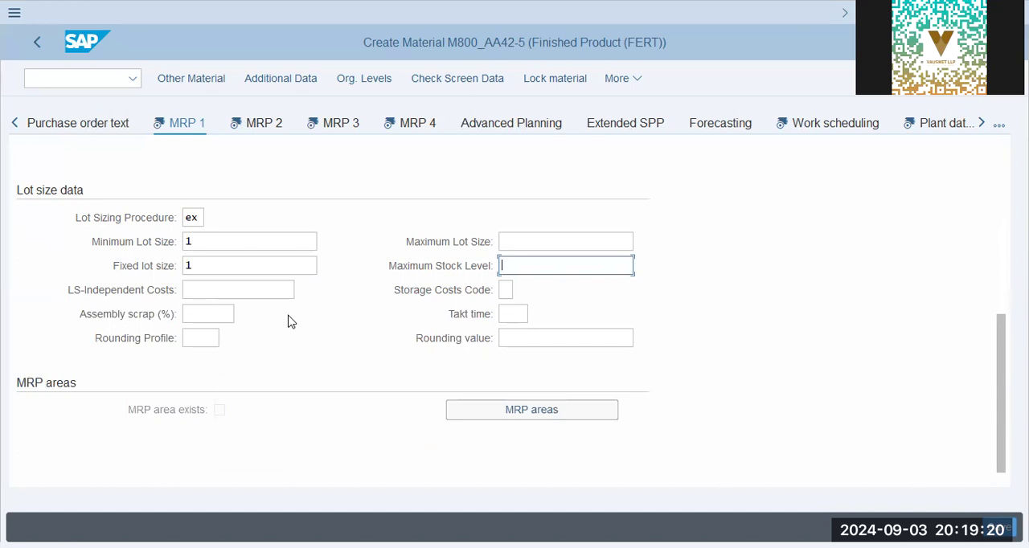
scroll(269, 264, "up", 5)
scroll(270, 264, "down", 4)
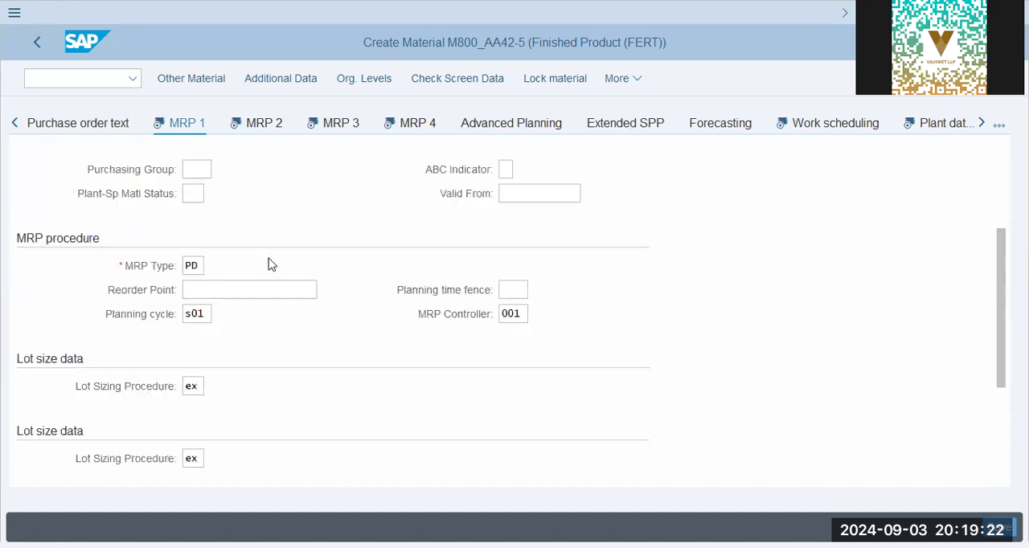
scroll(269, 257, "up", 5)
key("Return")
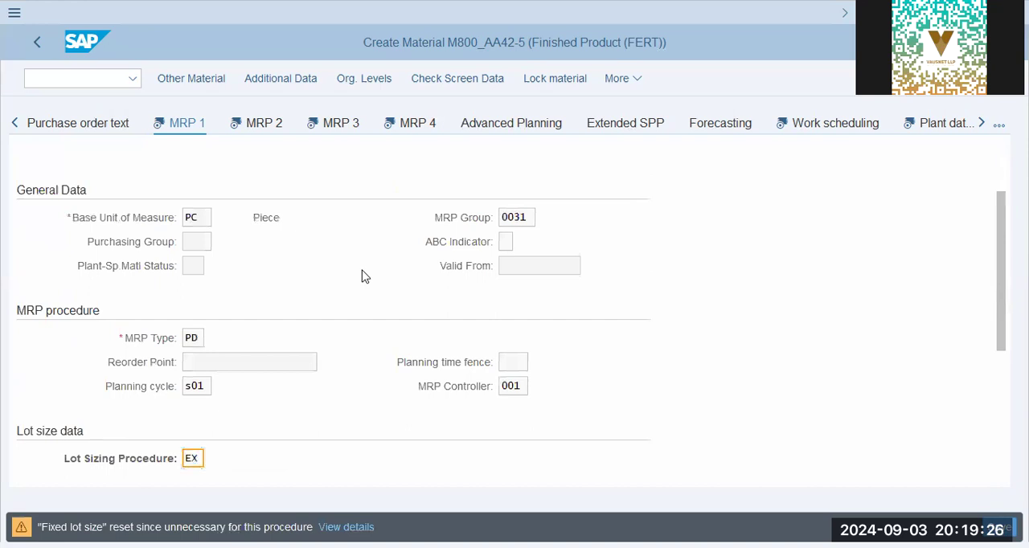
key("Return")
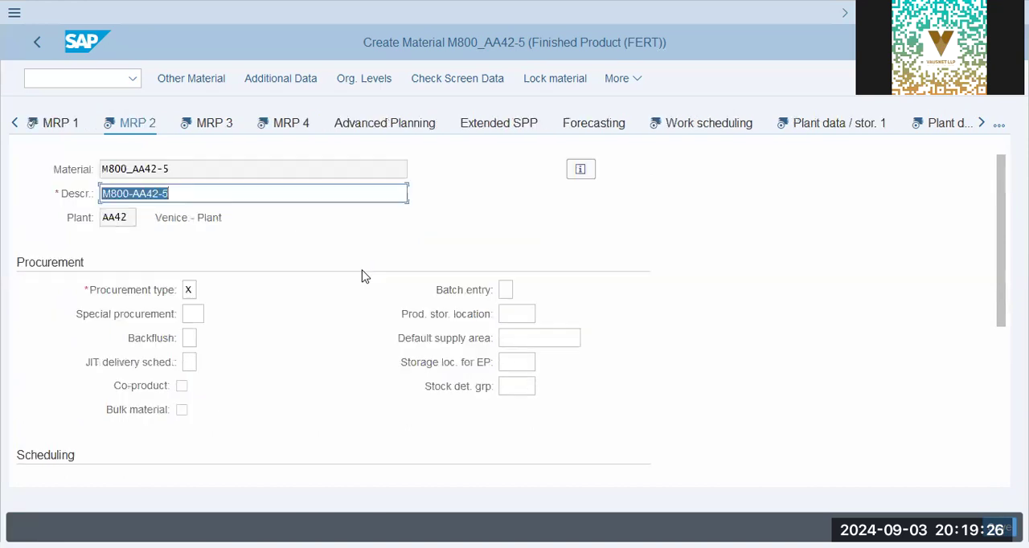
Check the available procurement types, keep X, and set in-house production and planned delivery time to 1 day each
left_click(198, 312)
left_click(190, 292)
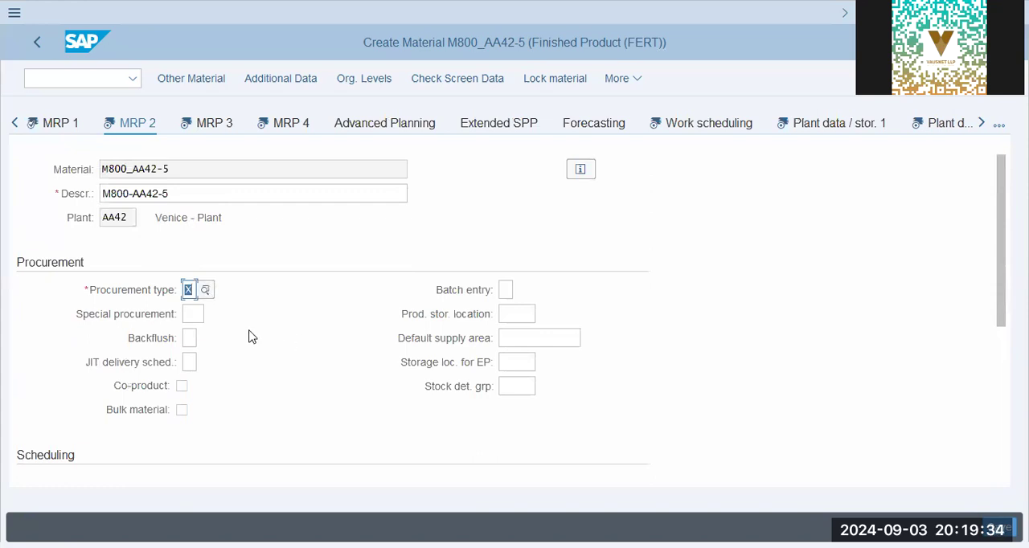
key("Return")
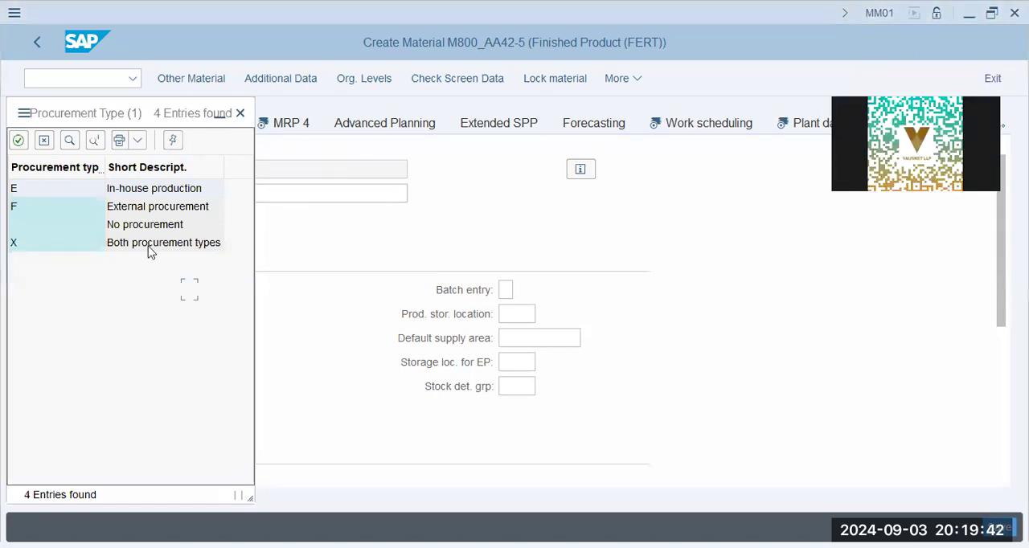
left_click(306, 301)
scroll(303, 307, "down", 3)
left_click(199, 339)
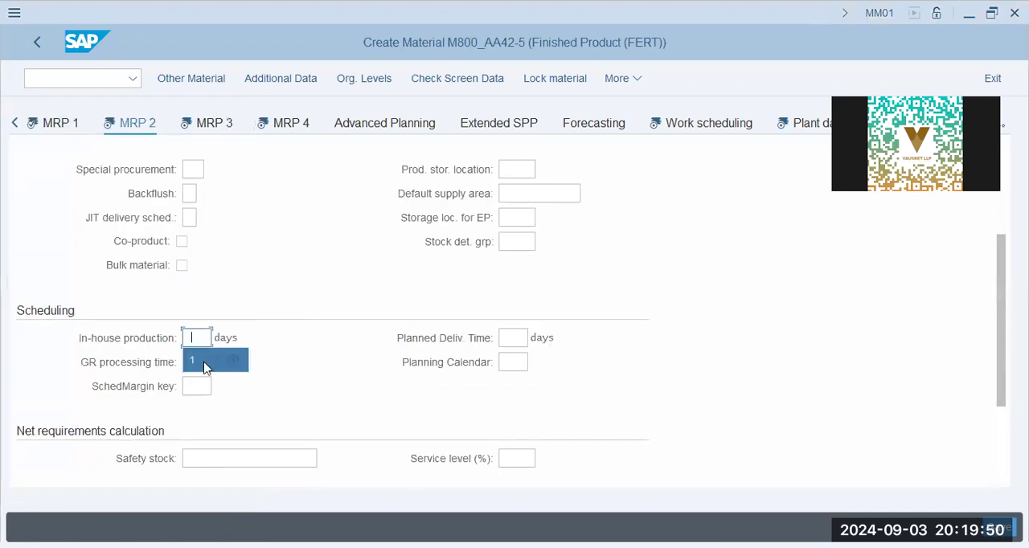
left_click(203, 362)
left_click(516, 343)
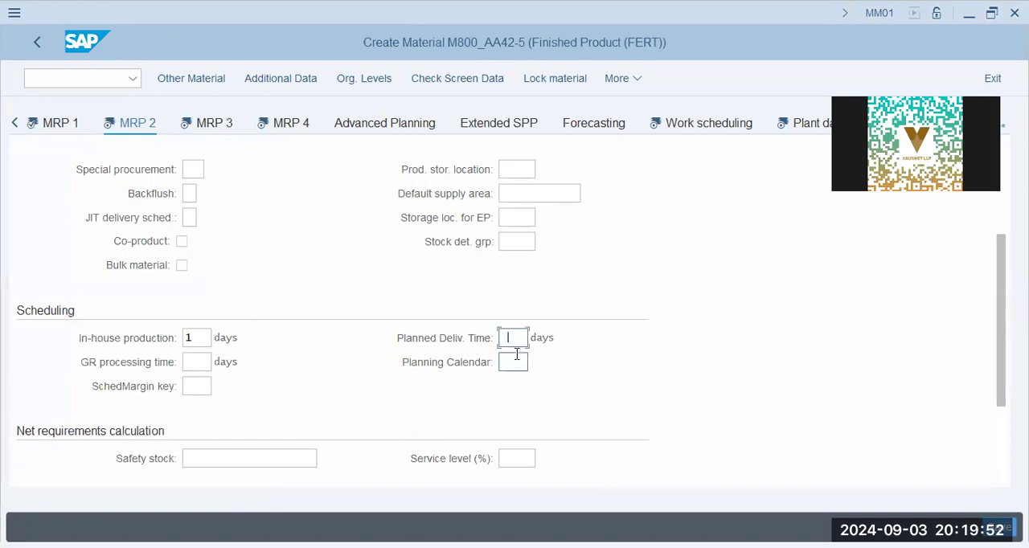
type("1")
key("Tab")
Set the scheduling margin key to 001, leave the safety stock empty and proceed to the MRP 3 view
scroll(241, 381, "down", 3)
left_click(202, 267)
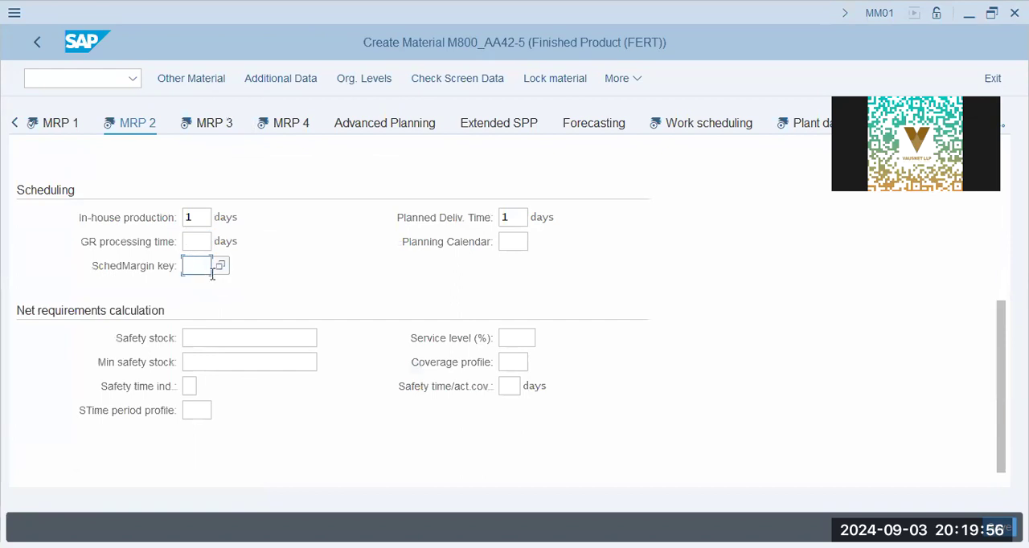
left_click(205, 288)
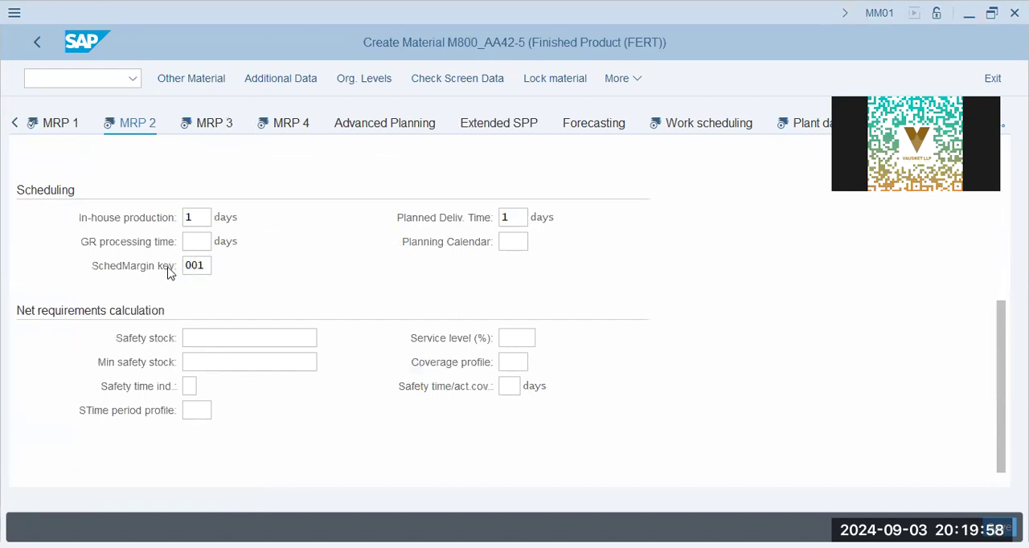
left_click(248, 343)
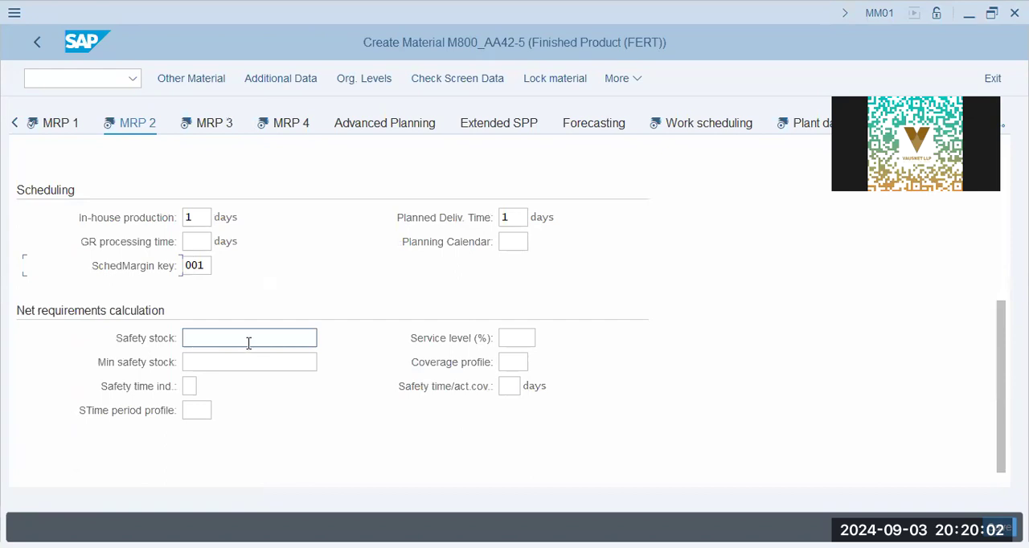
scroll(248, 346, "up", 4)
scroll(248, 345, "down", 4)
scroll(184, 309, "up", 2)
scroll(184, 309, "down", 2)
scroll(107, 324, "up", 4)
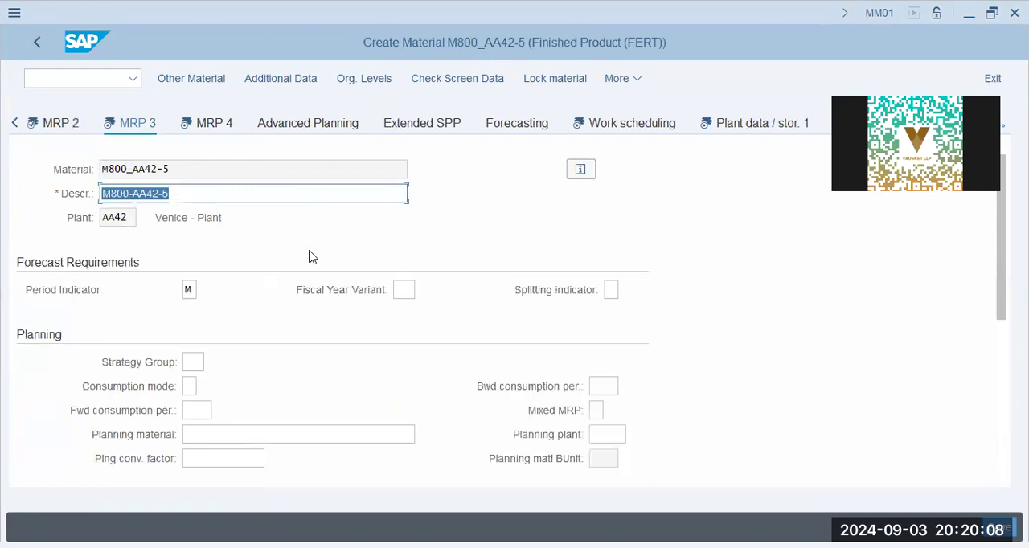
Set the planning strategy group to 10, check its strategy selection details and close them
scroll(278, 317, "down", 3)
scroll(200, 217, "up", 2)
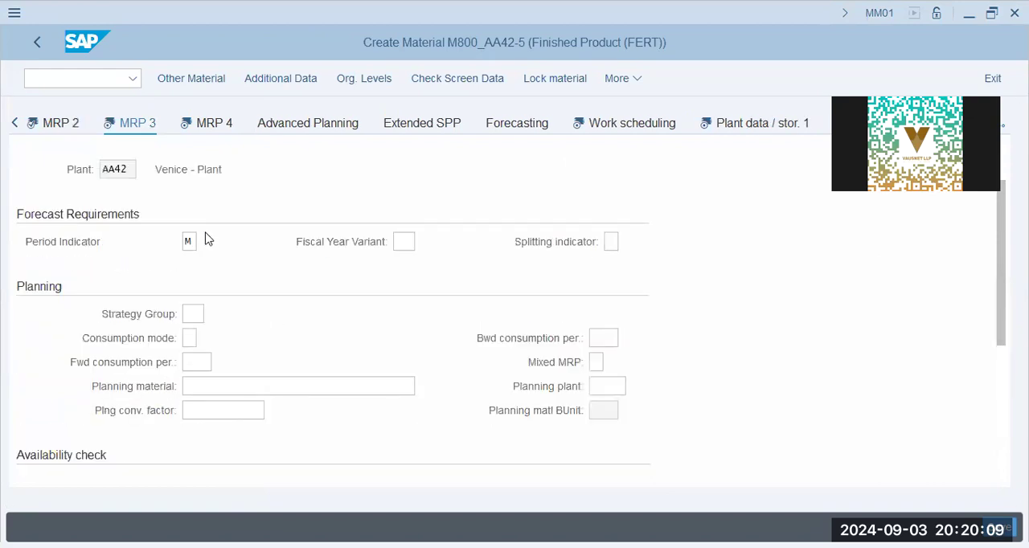
left_click(185, 314)
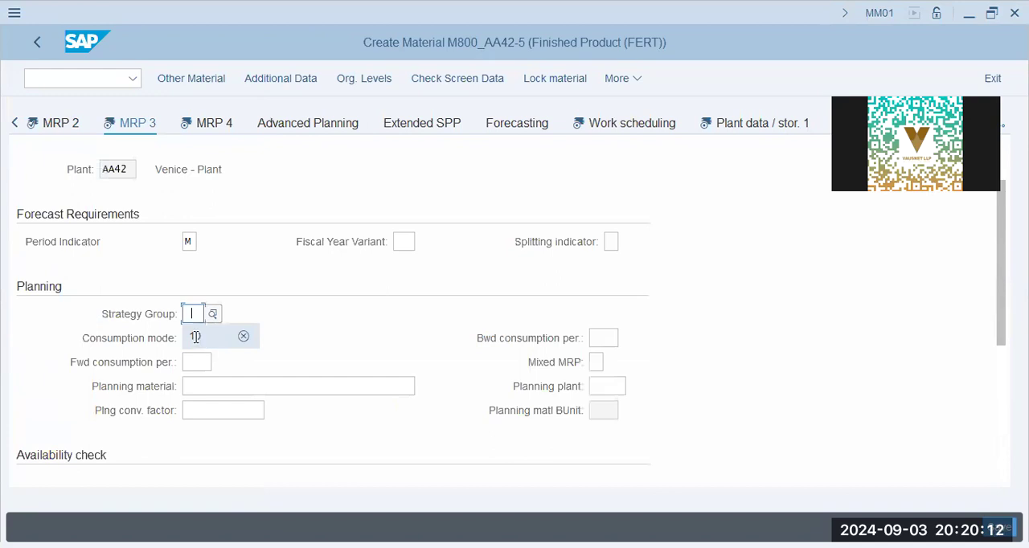
left_click(195, 338)
left_click(222, 314)
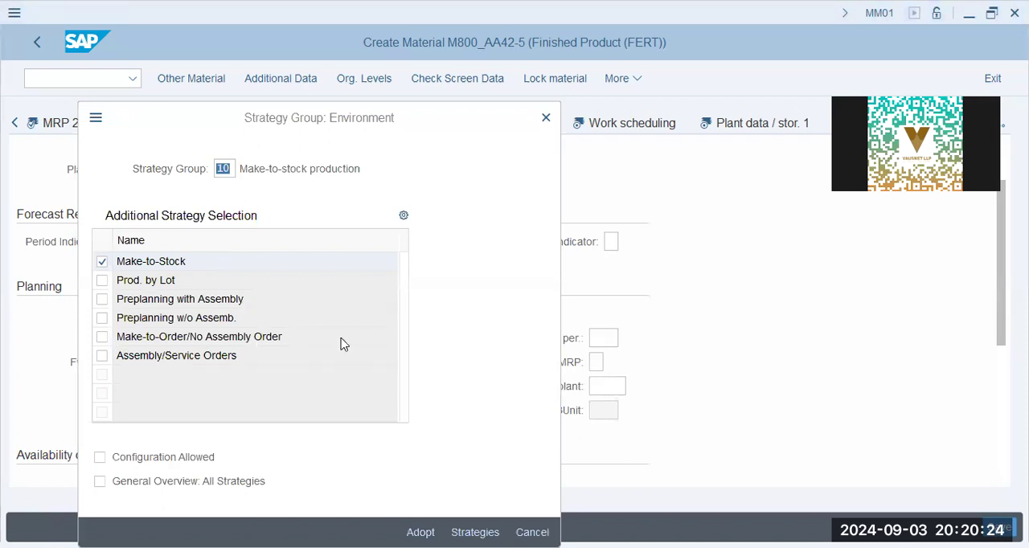
left_click(544, 120)
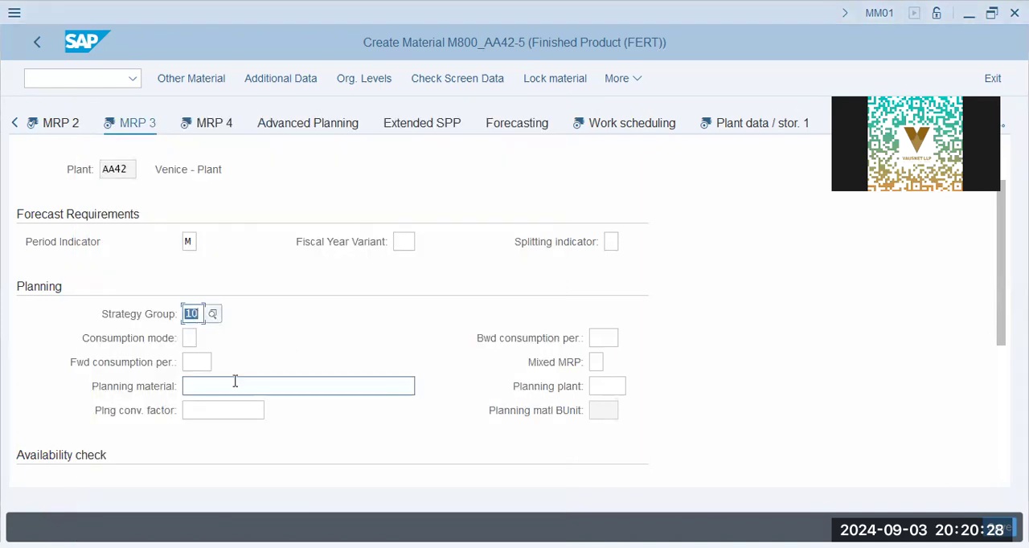
Leave the planning plant empty, set the availability check to 01 and look up the list of checking groups
scroll(234, 381, "down", 1)
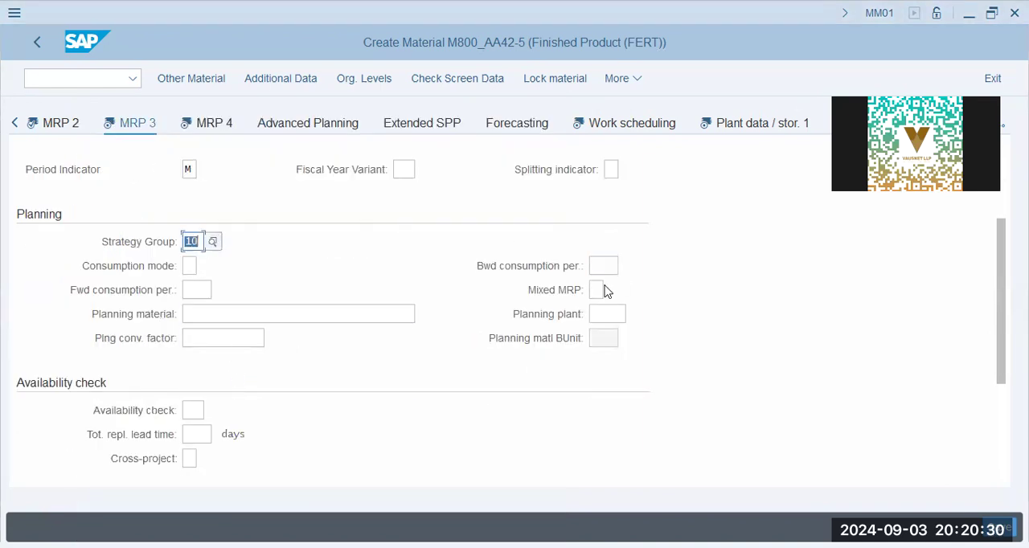
left_click(601, 316)
scroll(195, 332, "down", 2)
left_click(192, 266)
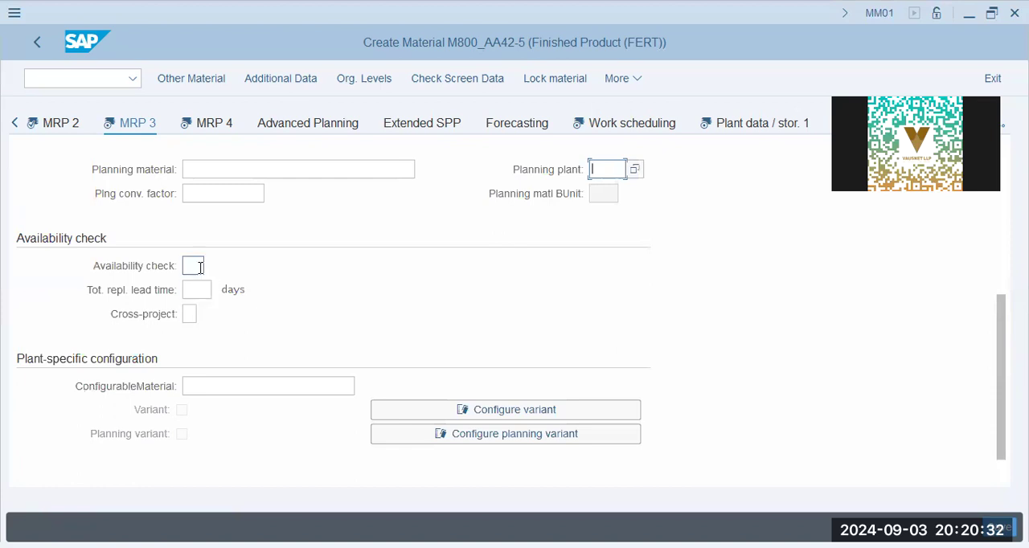
left_click(196, 288)
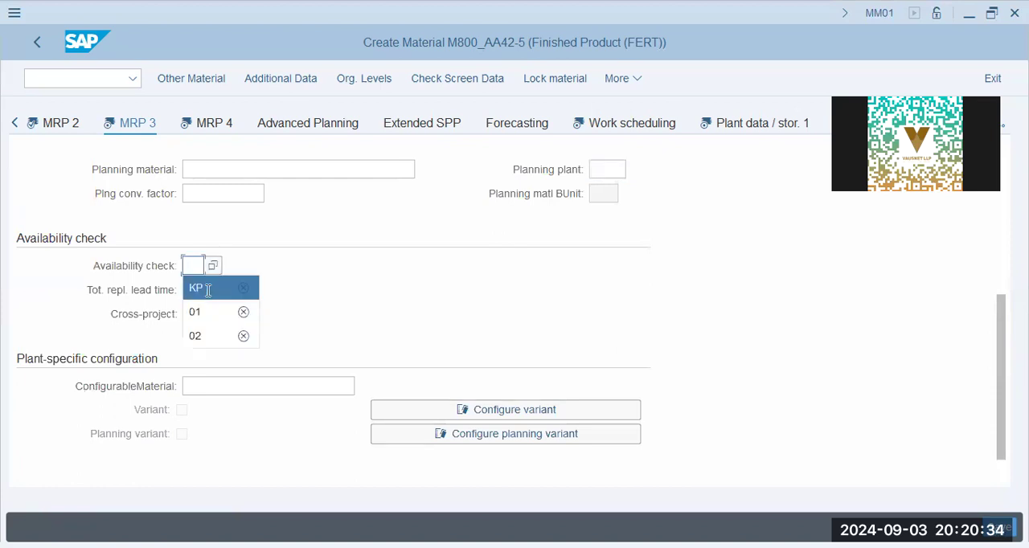
key("BackSpace")
key("Down")
key("Down")
key("Return")
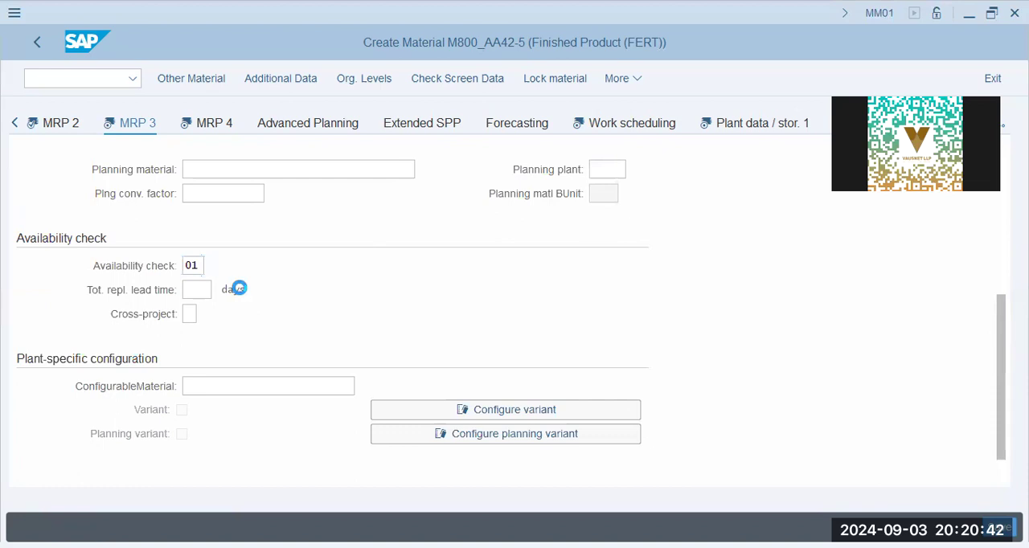
left_click(241, 276)
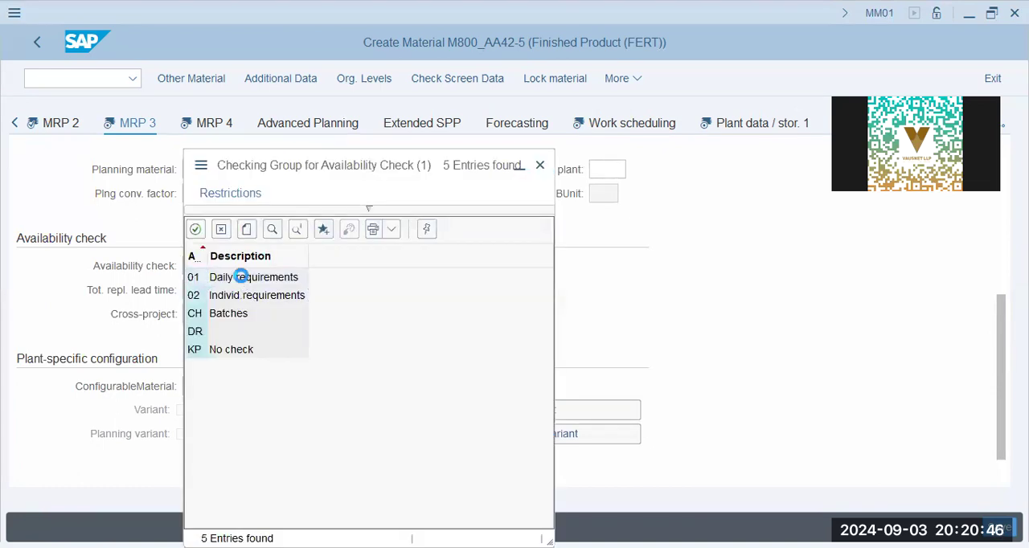
left_click(199, 292)
left_click(254, 290)
Fill the empty required description with the copied material number M800_AA42-5 and continue to the MRP 4 view
left_click(219, 123)
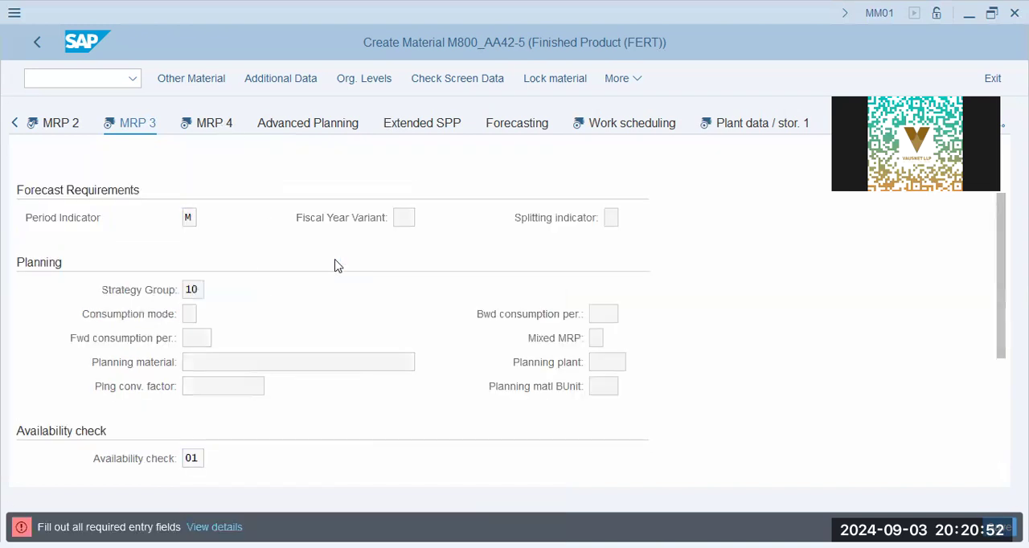
scroll(337, 266, "down", 3)
scroll(338, 266, "up", 5)
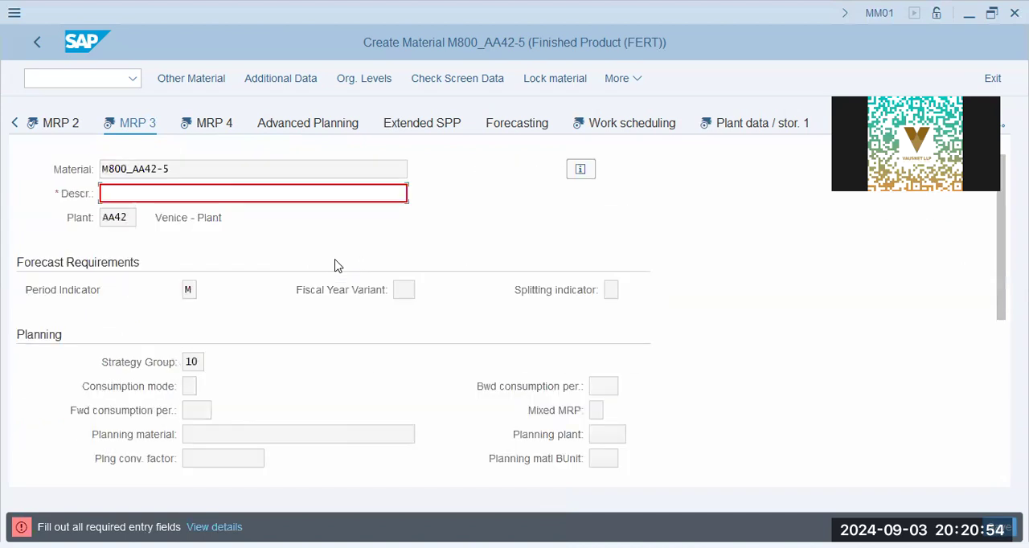
left_click_drag(184, 169, 90, 169)
key("ctrl+c")
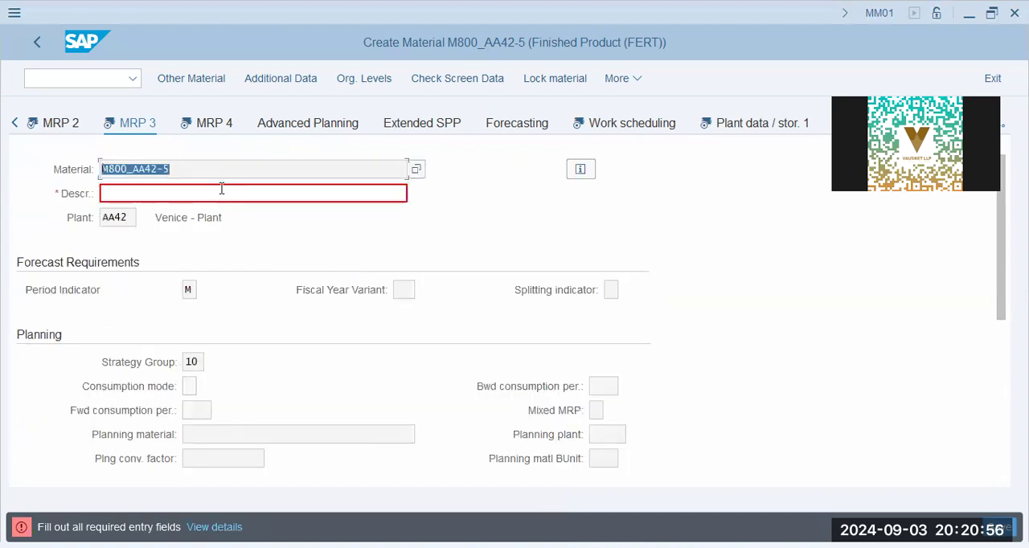
left_click(225, 192)
key("ctrl+v")
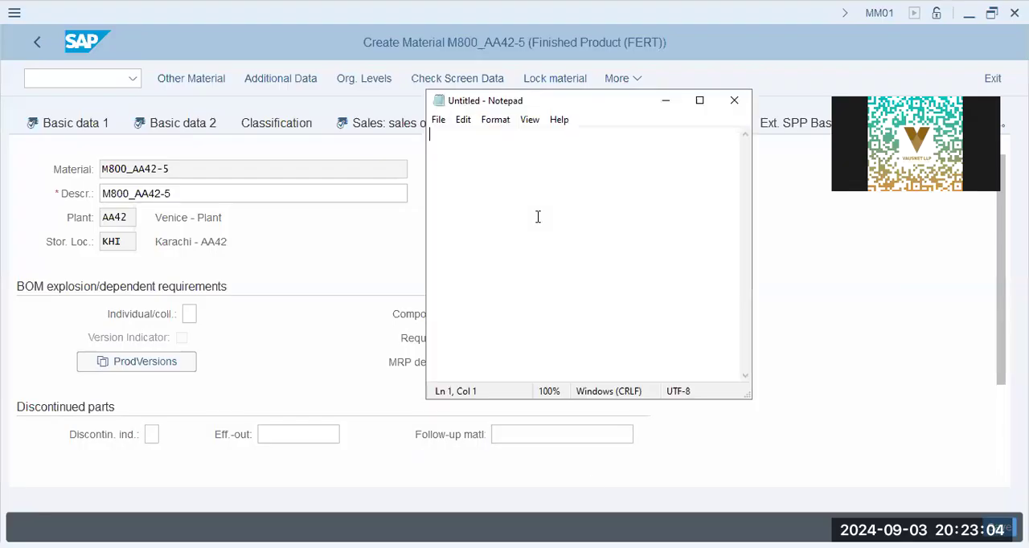
Start the blank note with the heading Material Master and the lines "# How-To" and "# RM, SFG, FG"
key("Return")
key("Return")
key("Return")
type("Material Master")
key("Return")
key("Tab")
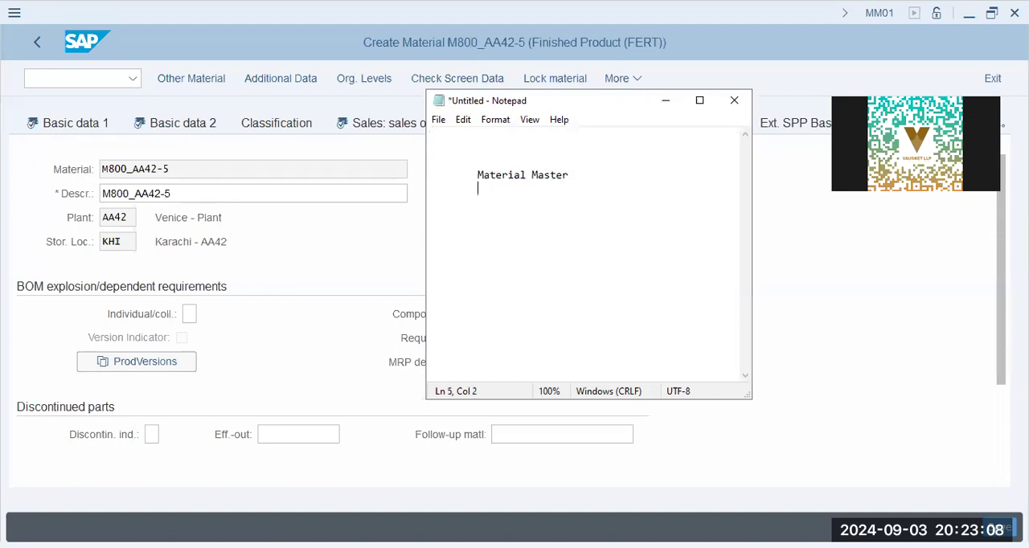
type("# How-To")
type("# ")
type("RM")
type(", SFG, SF")
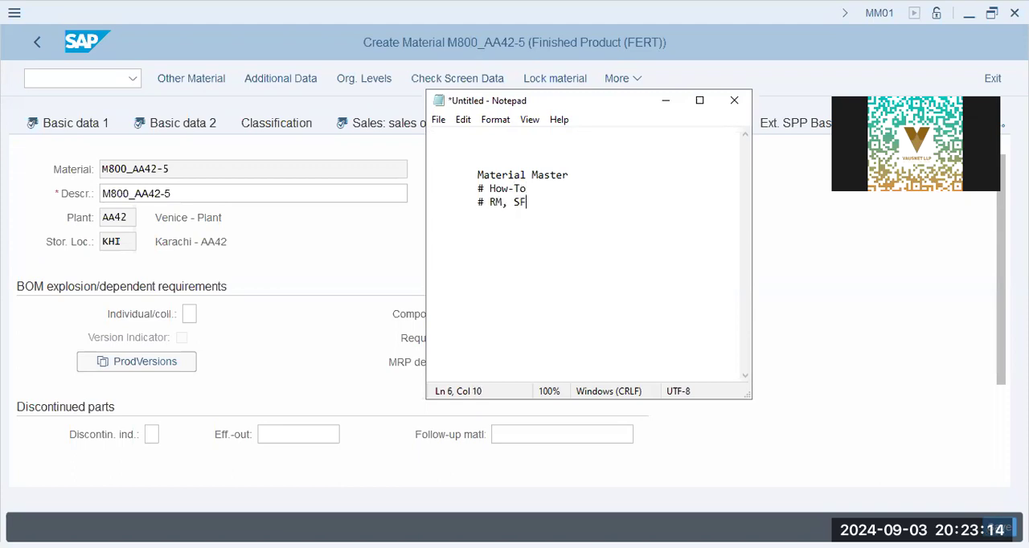
key("BackSpace")
key("BackSpace")
type("f")
key("BackSpace")
Add a dashed divider, the line "Material Type - RM, SFG, FG" and, after a blank line, "# Controls" with an empty # line below
type("------------")
key("Return")
type("Material T")
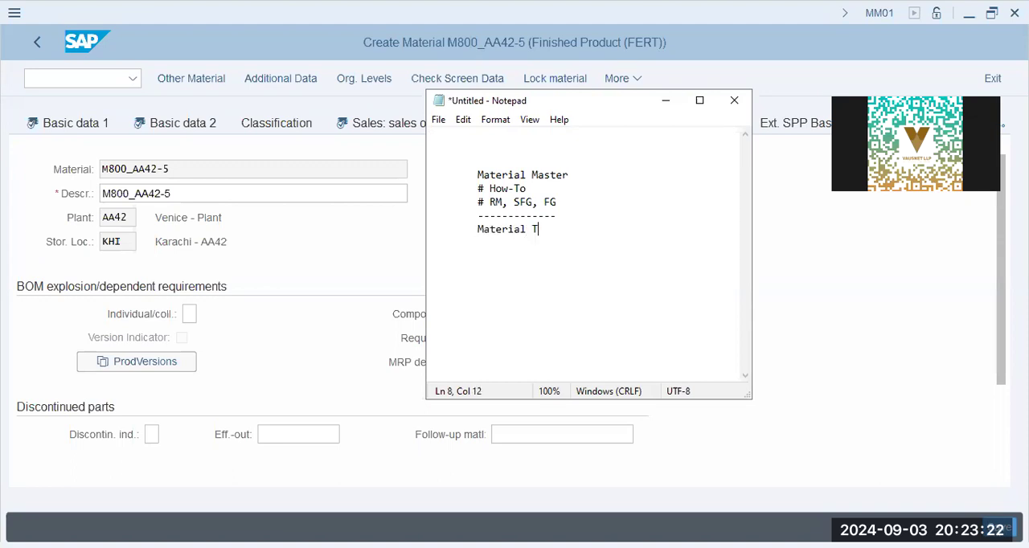
type("ype - RM, SFG, FG")
key("Return")
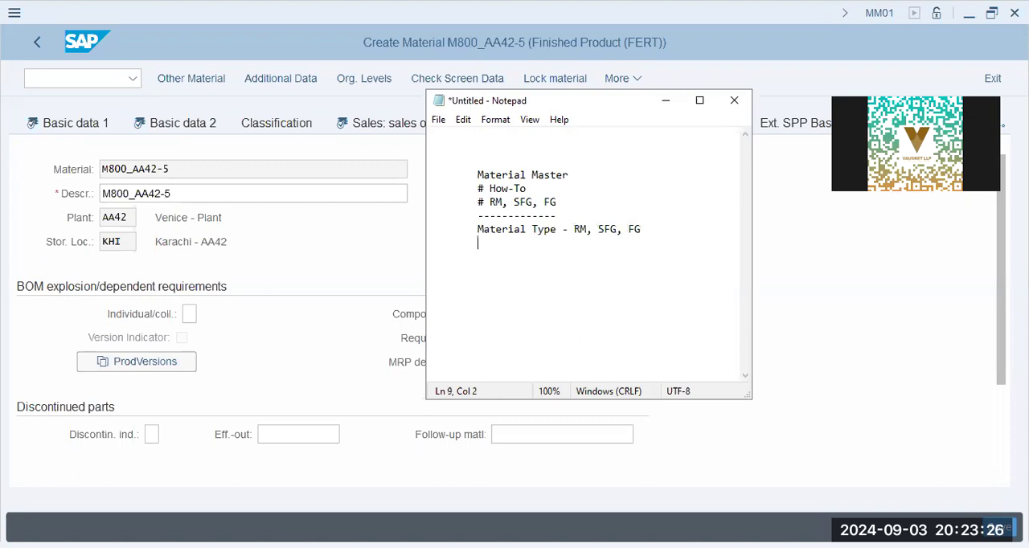
key("Tab")
key("Return")
type("# Controls")
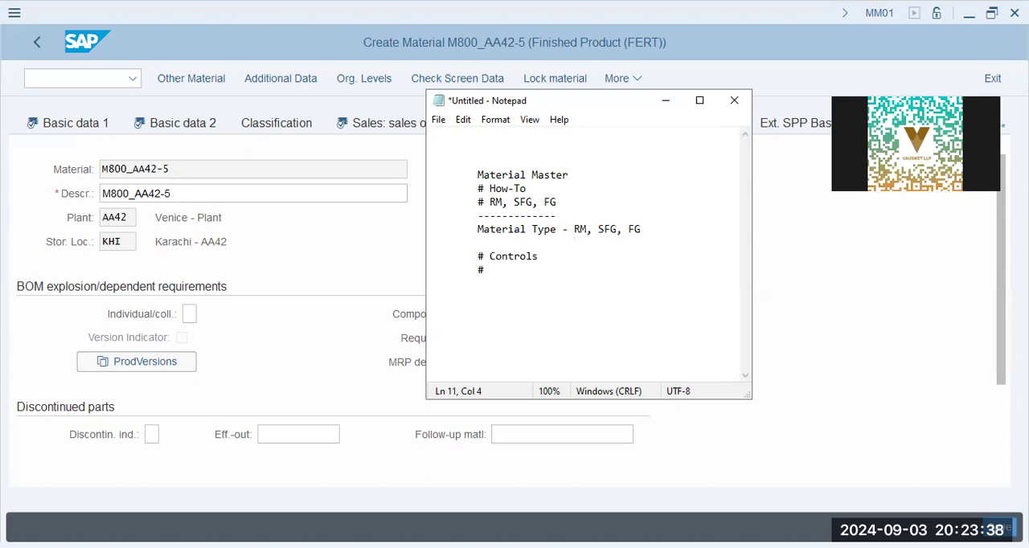
Switch to SAP and examine the material number, base unit of measure and material group in the material's Basic data 1 view
left_click(38, 173)
scroll(187, 251, "down", 3)
scroll(192, 255, "up", 3)
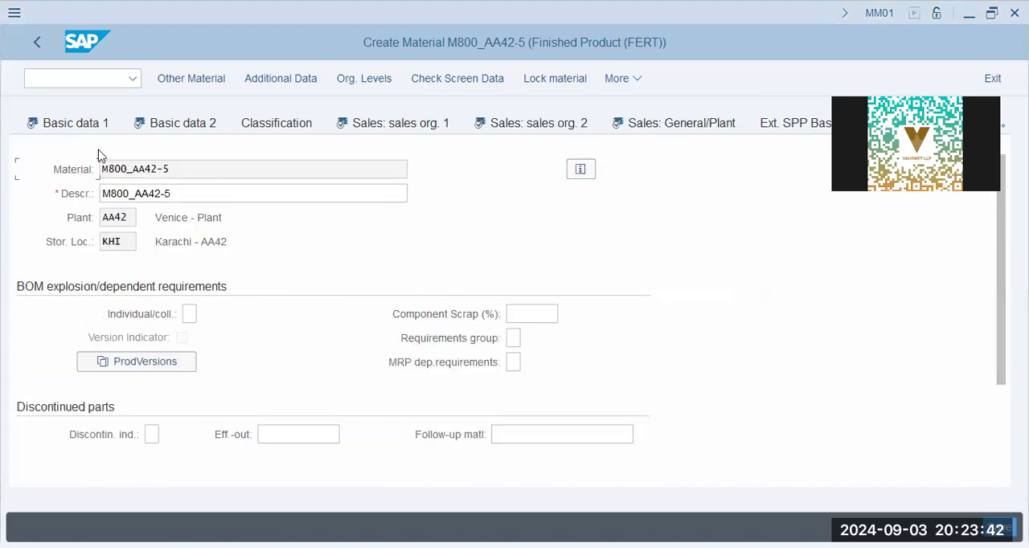
left_click(76, 122)
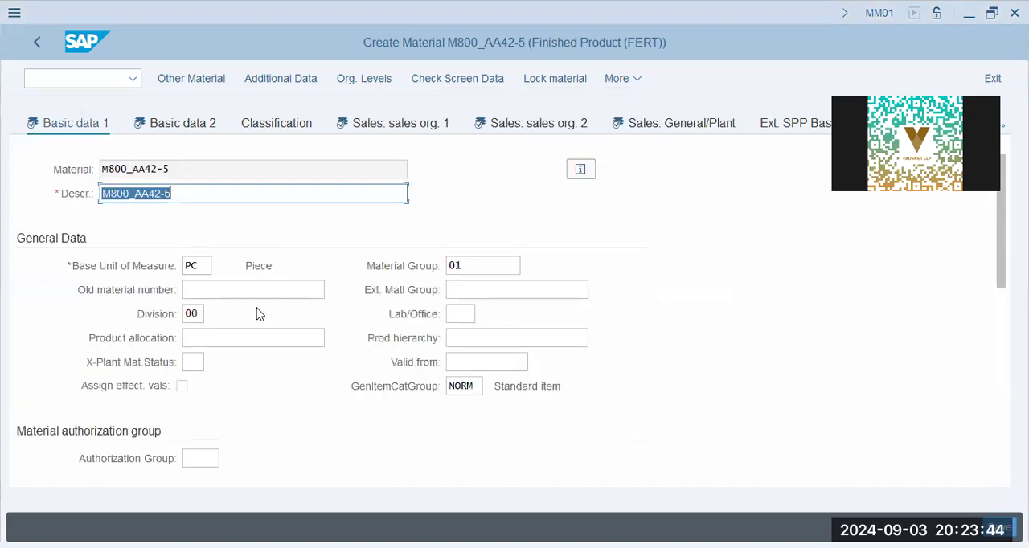
scroll(230, 294, "down", 2)
scroll(233, 286, "up", 2)
left_click_drag(201, 268, 132, 251)
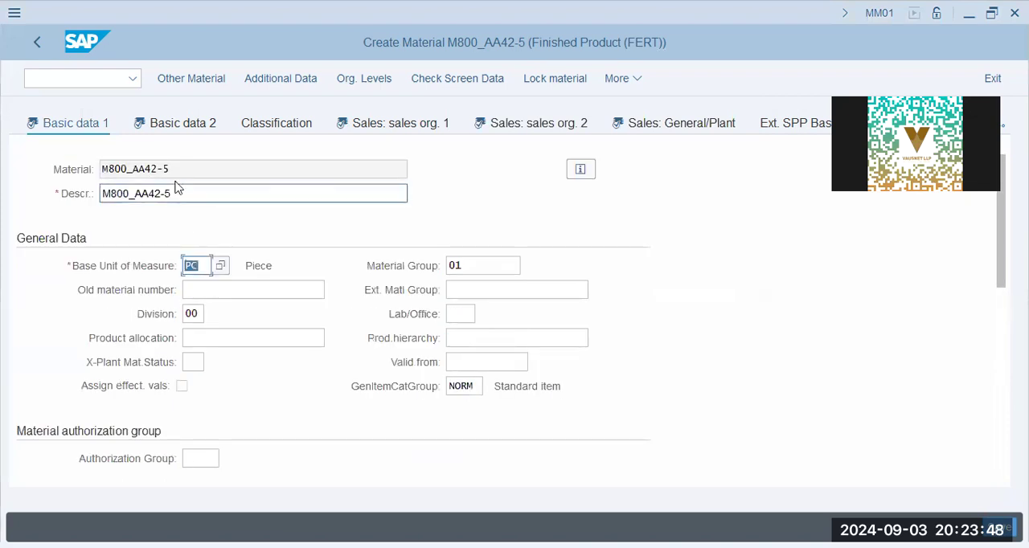
left_click_drag(177, 171, 27, 147)
left_click(132, 169)
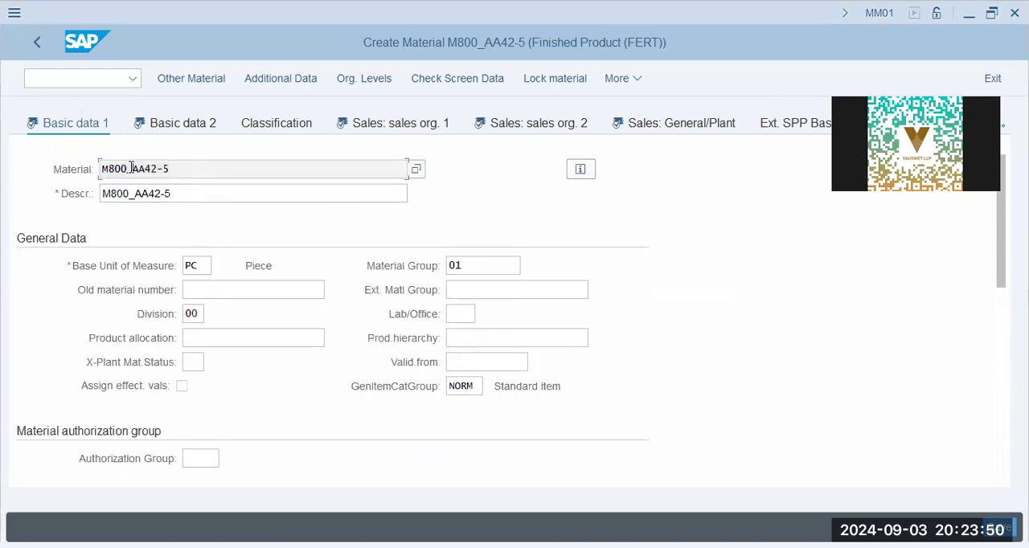
left_click_drag(203, 269, 137, 287)
left_click(207, 269)
left_click_drag(519, 266, 370, 265)
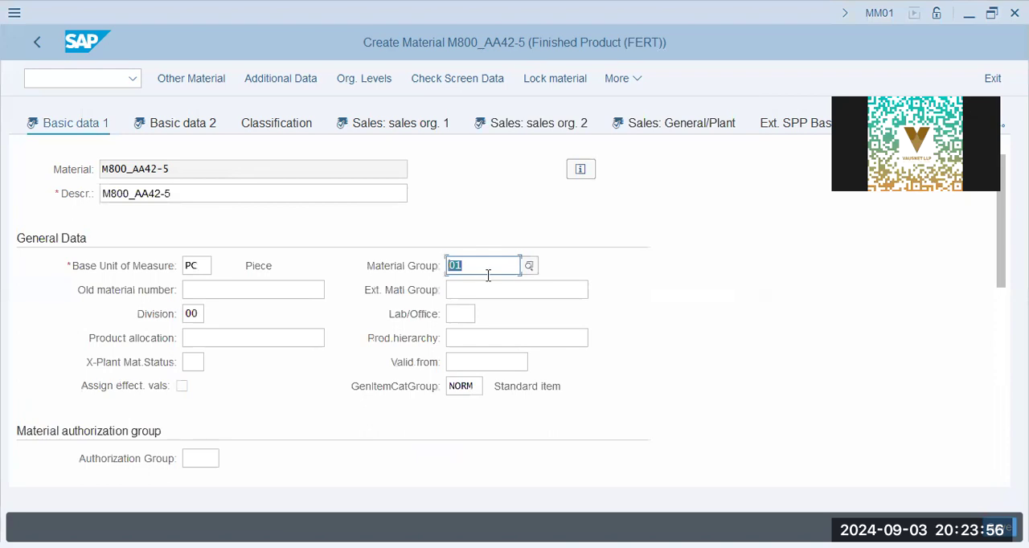
Switch to the Notepad notes, add a dashed divider and the heading Material Group, and begin a # line under it
key("alt+Tab")
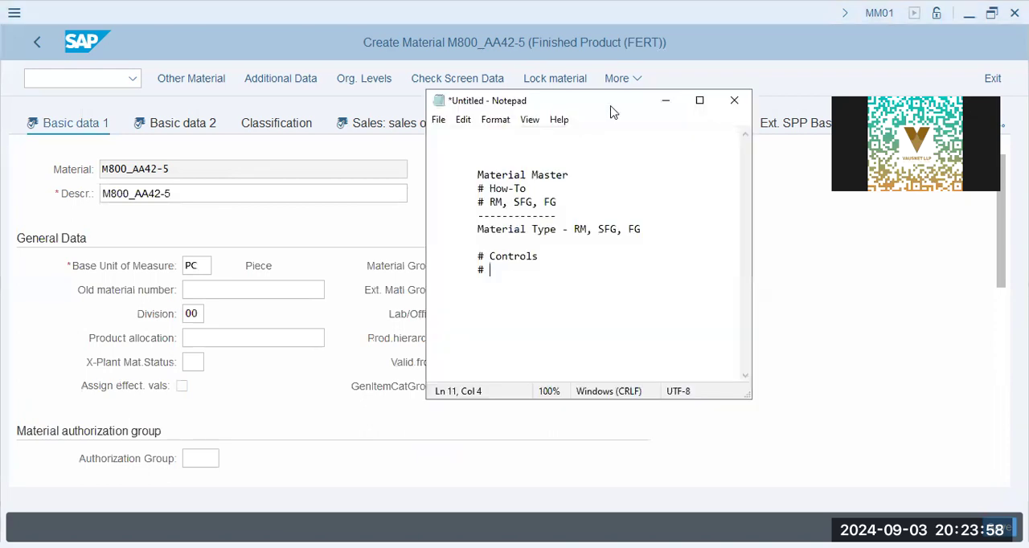
left_click_drag(610, 109, 686, 113)
key("Return")
key("Return")
type("---------------")
key("Return")
key("Tab")
type("Mat")
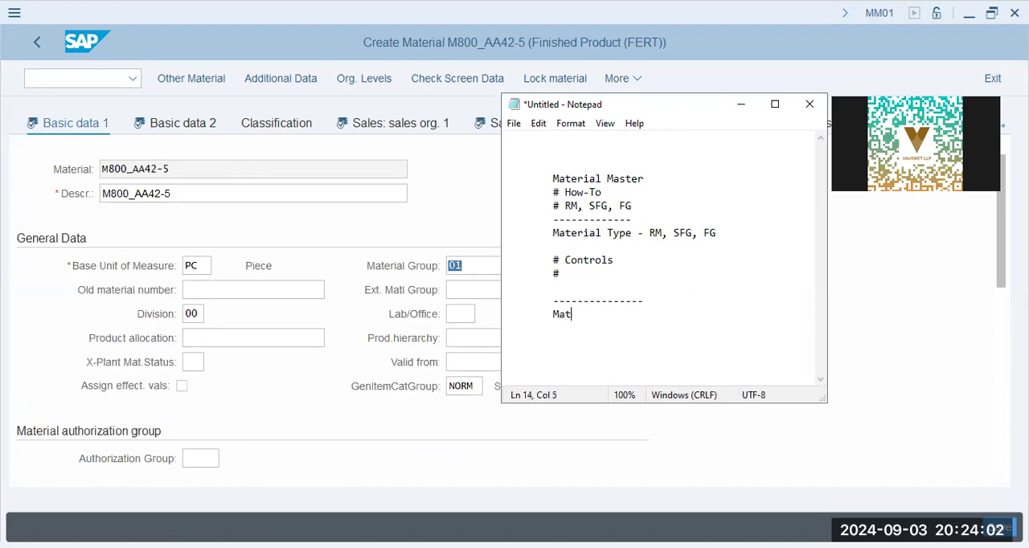
type("erial Group")
key("Return")
key("Tab")
type("#")
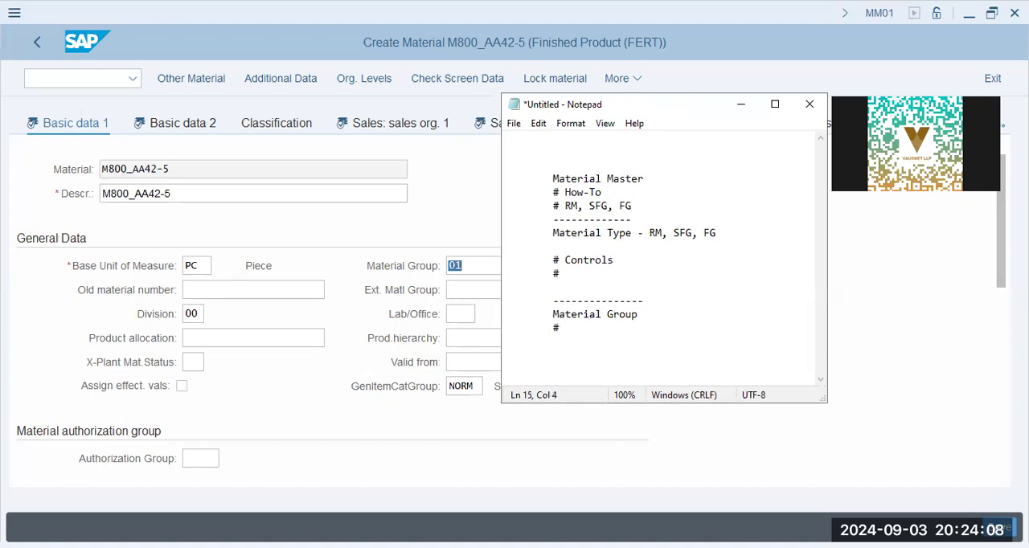
Complete the first Material Group line as "Automotive - FERT - Sports Car, Passenger Car, SUV", widening the note window to fit
type("Automotive - FERT ")
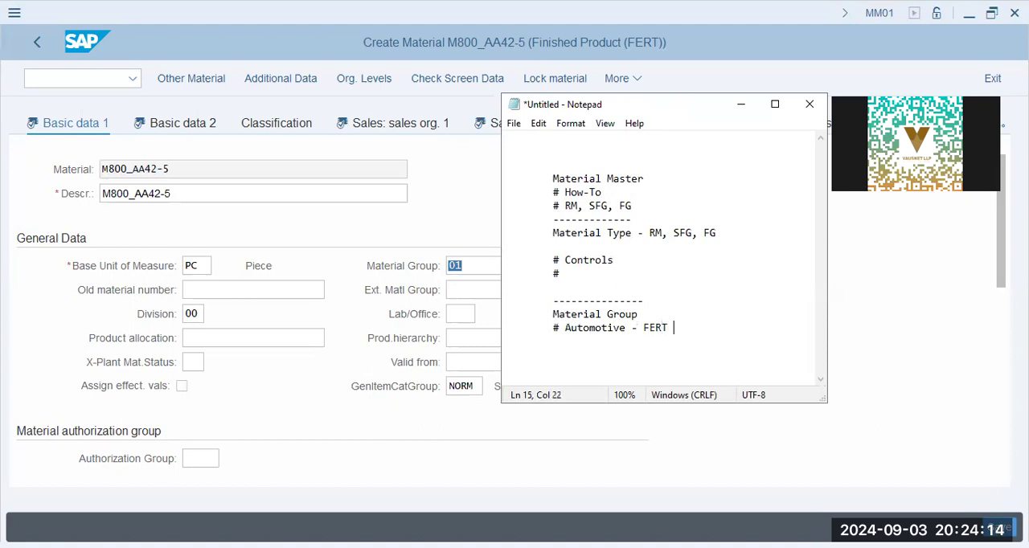
type(" -")
left_click_drag(830, 291, 955, 291)
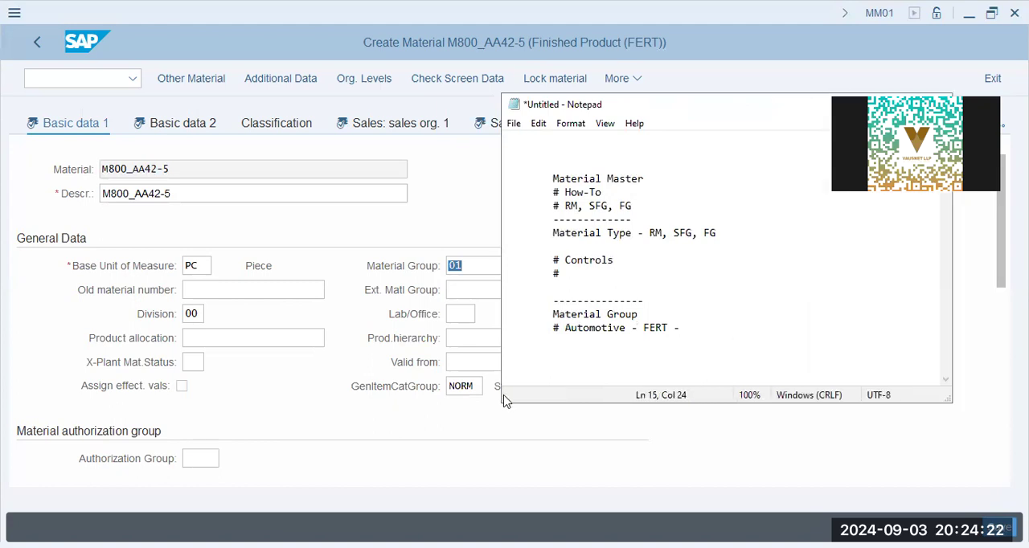
type("Sports Car, P")
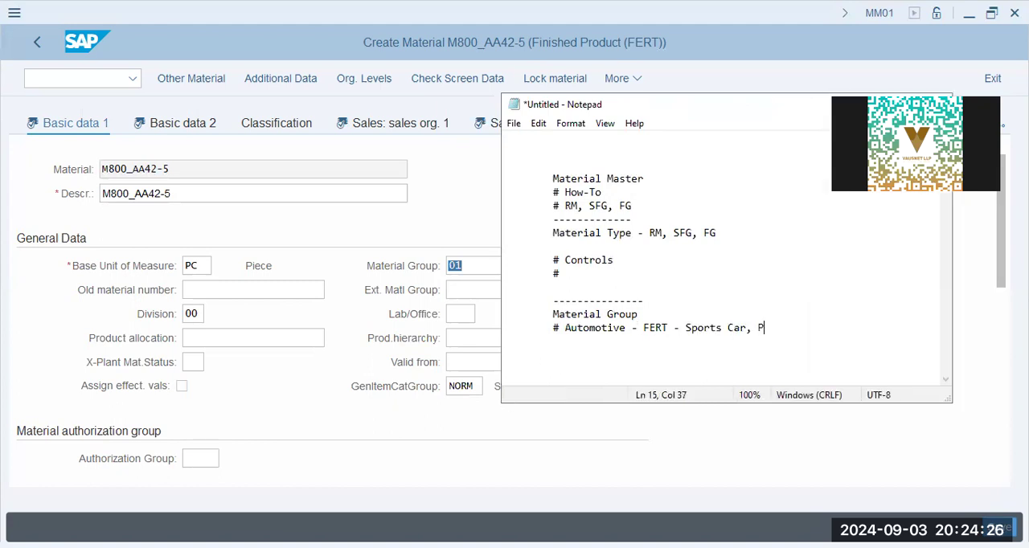
type("assenger Car, SUV")
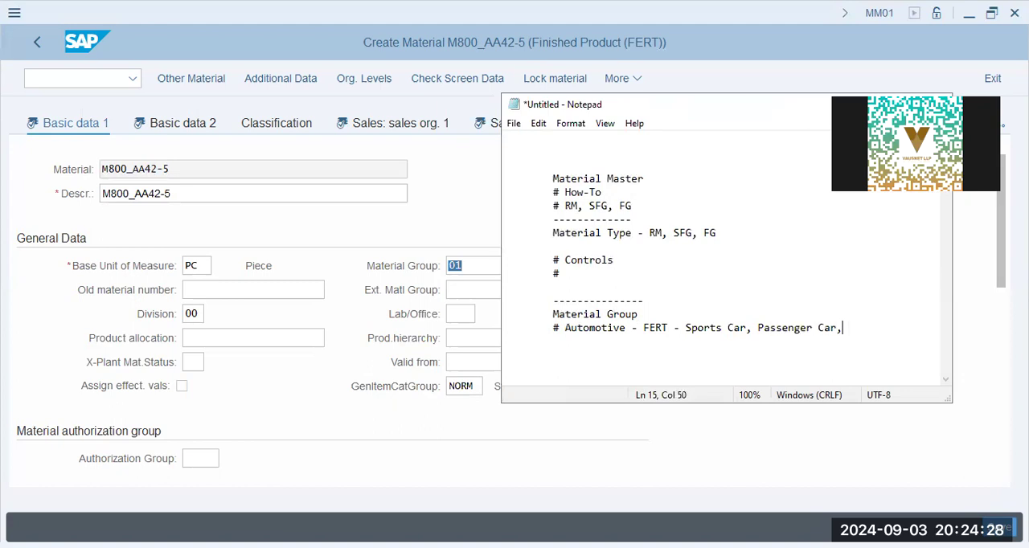
key("Return")
key("Tab")
Point out the Division field in SAP and note "# Div - Business Vertical, Niche, business line - PP, SUV, ...," in Notepad
left_click(192, 315)
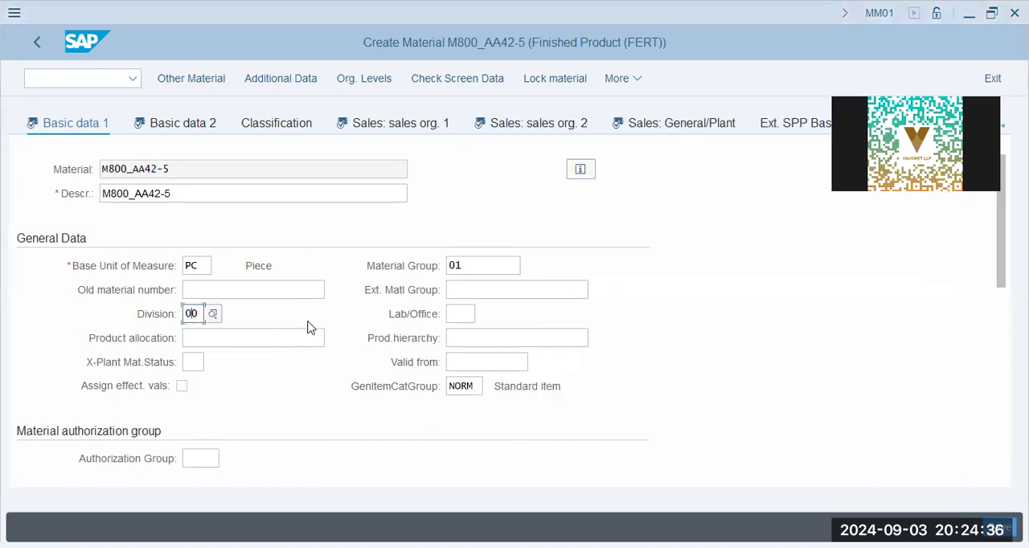
left_click(555, 367)
type("# Div - Busine")
type("ss ")
type("Verticle,")
key("BackSpace")
key("BackSpace")
key("BackSpace")
key("BackSpace")
type("al, ")
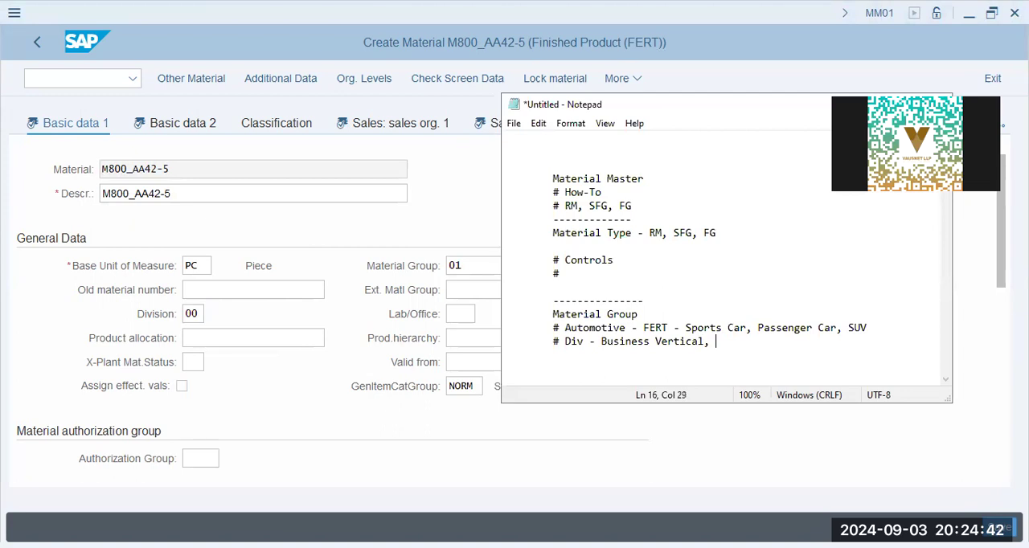
type("Niche, business line")
key("Return")
key("Tab")
key("BackSpace")
type("- PP, SUV, ...,")
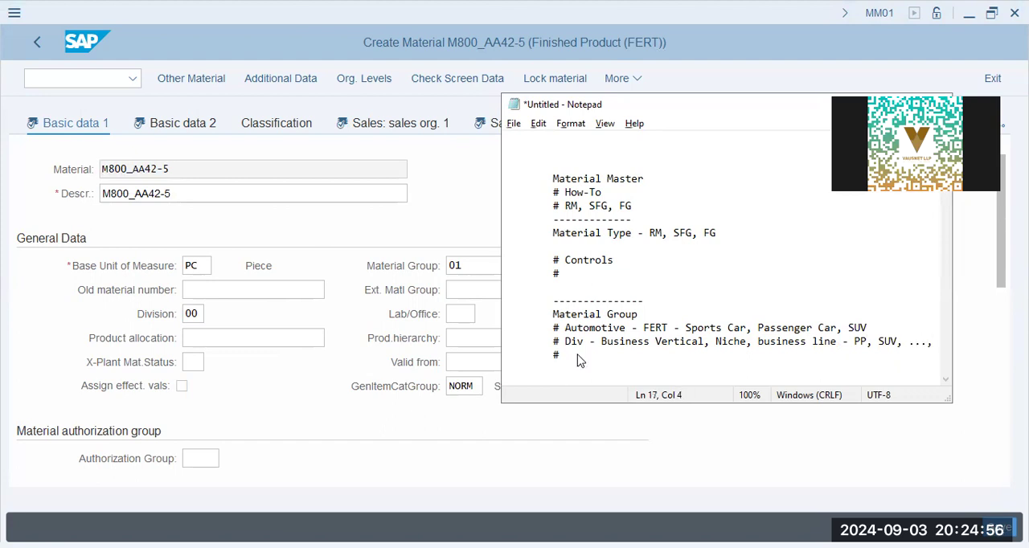
Write the line "# Geo-Area - City: Dubai, Philadelphia, Delhi" and highlight the whole Material Group section
type("Geo-Area - Cit")
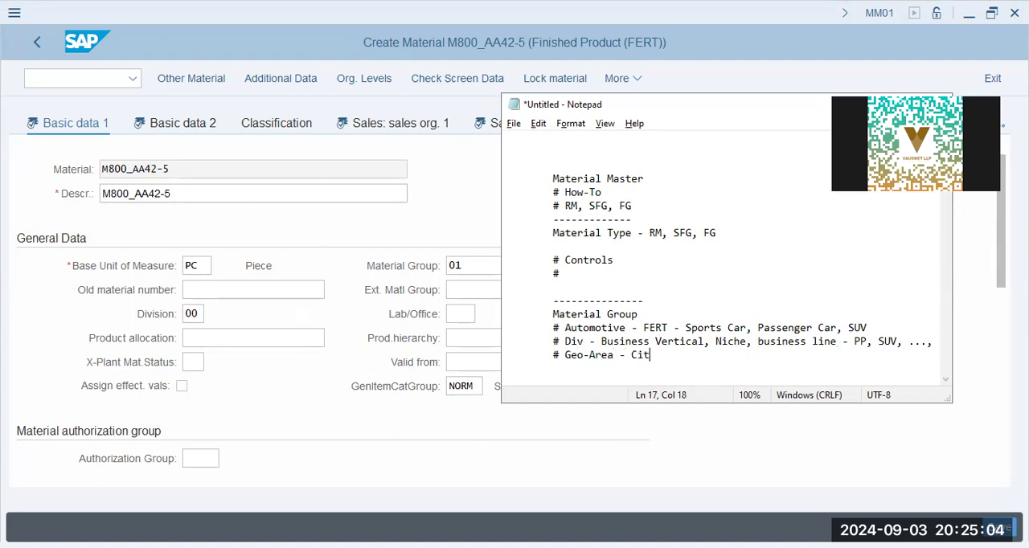
type("y: Dubai, Philade")
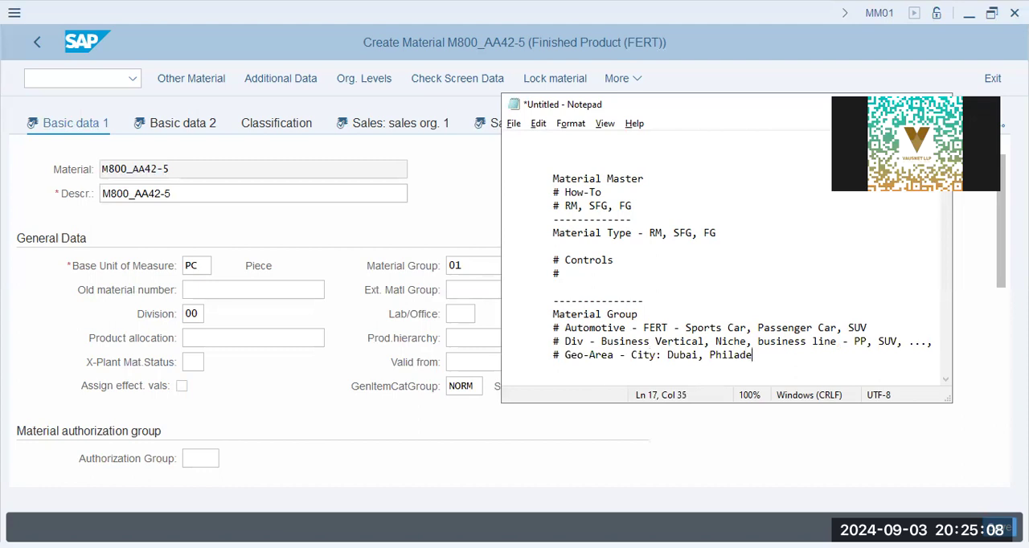
type("lphia, Delhi")
key("Return")
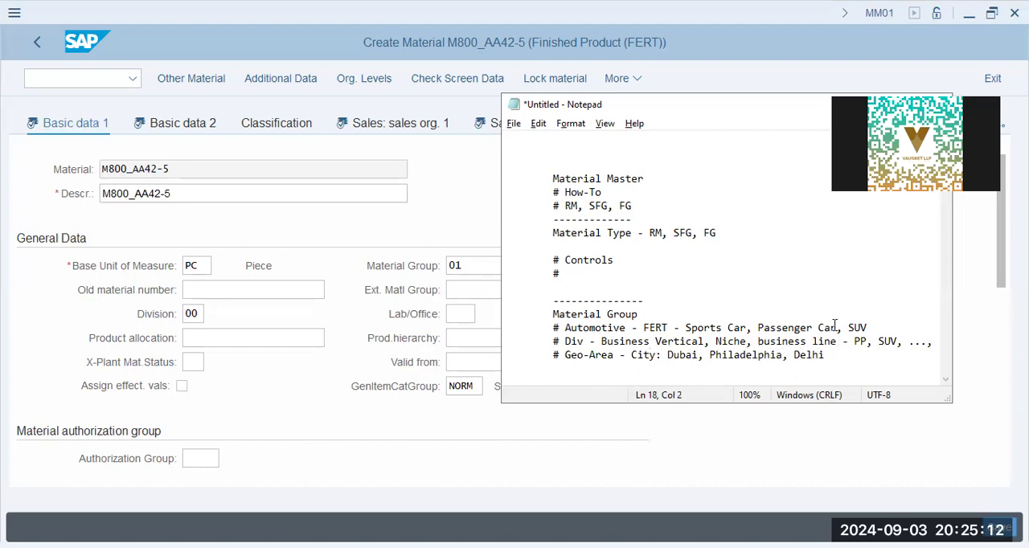
left_click_drag(828, 354, 536, 304)
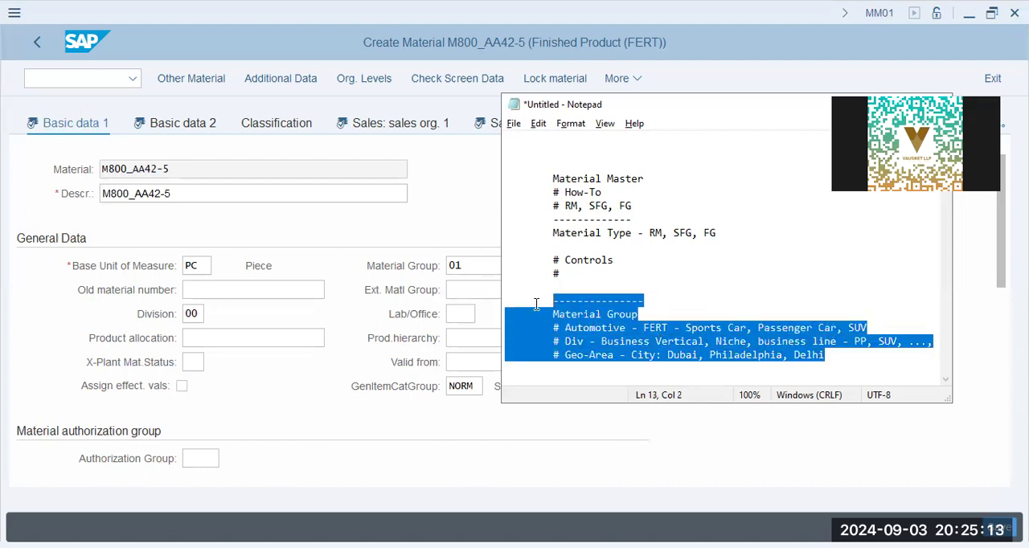
Switch back to SAP and review the material number, division, material group and dimensions in the Basic data 1 view
left_click(409, 327)
scroll(402, 323, "down", 3)
scroll(402, 321, "up", 3)
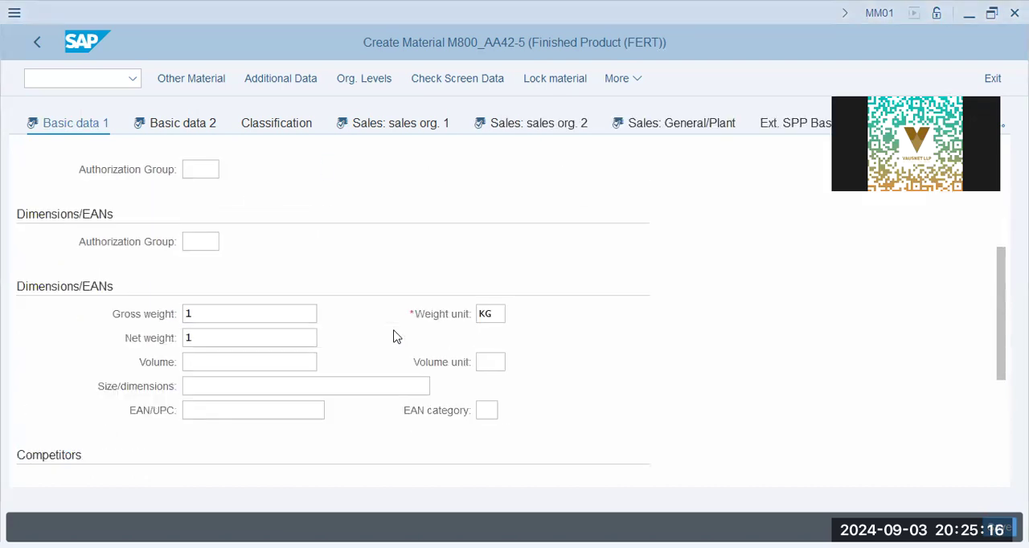
left_click_drag(188, 170, 5, 172)
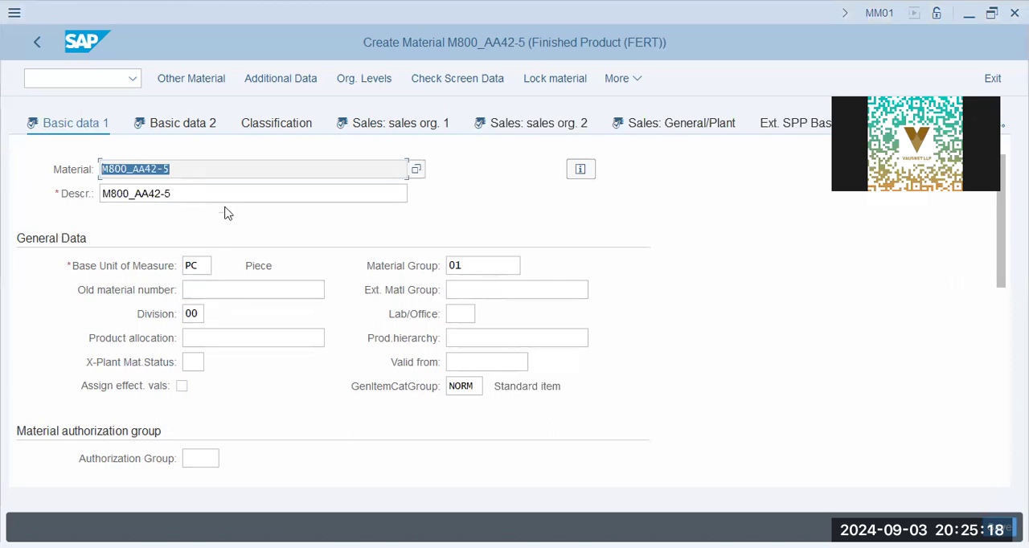
left_click(186, 316)
left_click(476, 262)
scroll(251, 368, "down", 4)
scroll(251, 368, "up", 4)
Review the Other Data fields in the Basic data 2 view and proceed to the Sales: sales org. 1 view
left_click(160, 124)
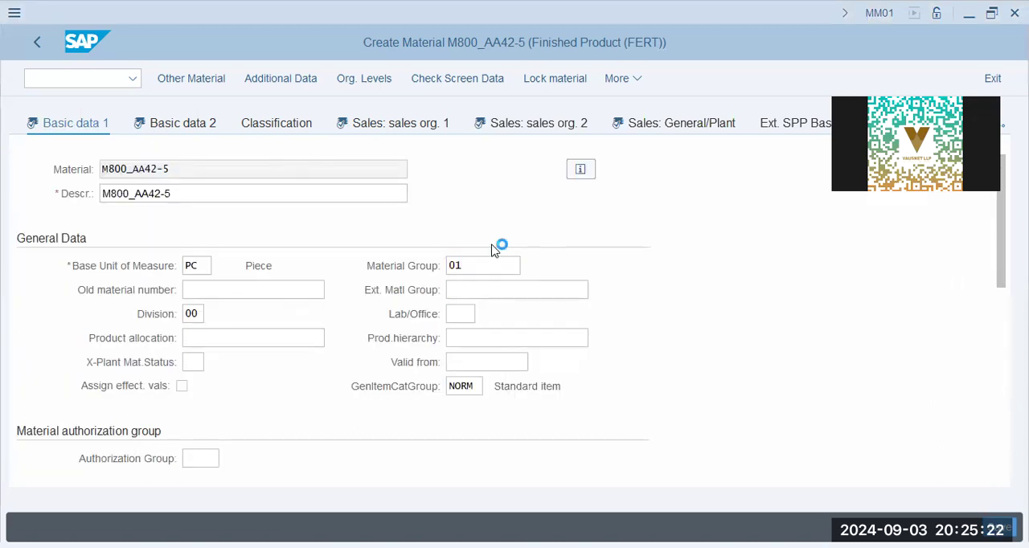
left_click(212, 313)
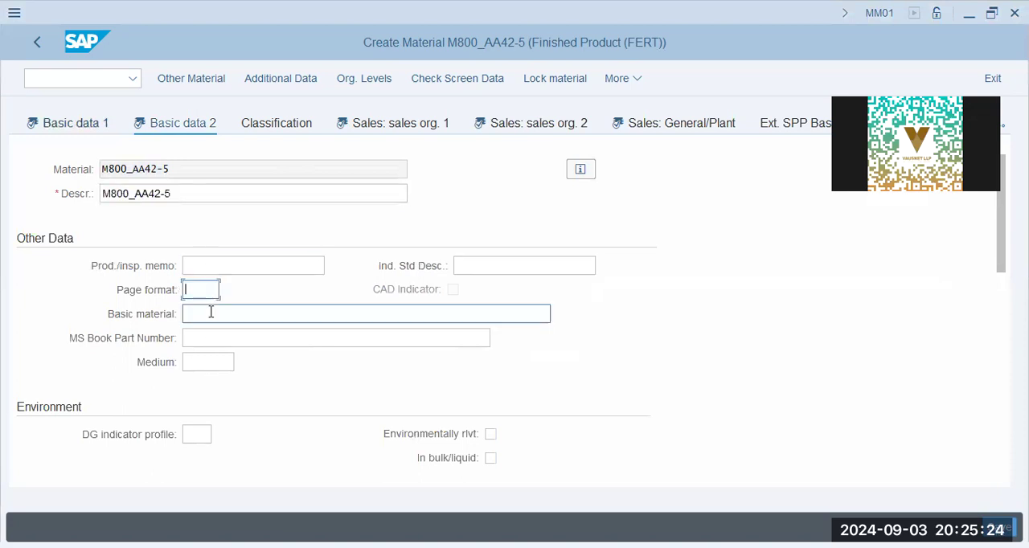
left_click(201, 363)
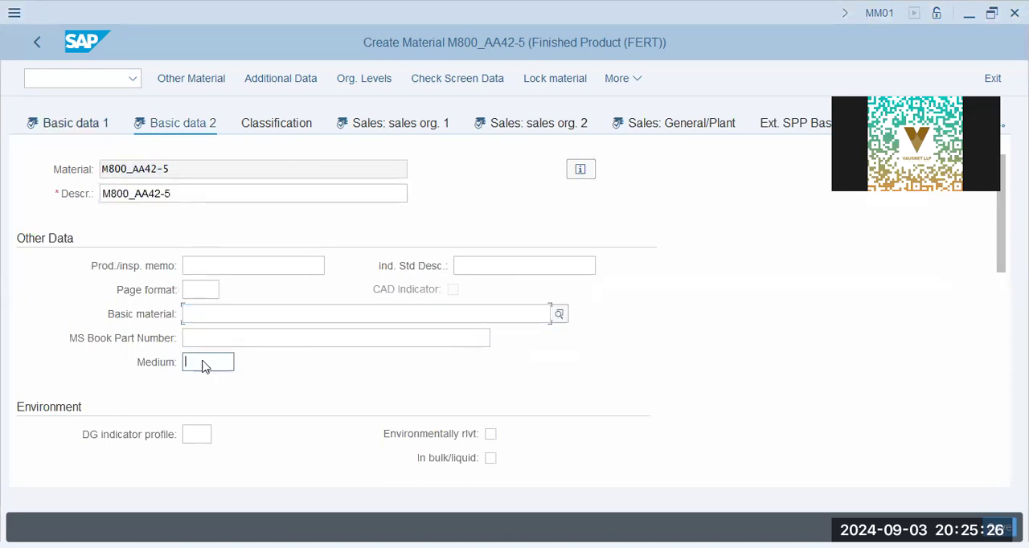
left_click(523, 266)
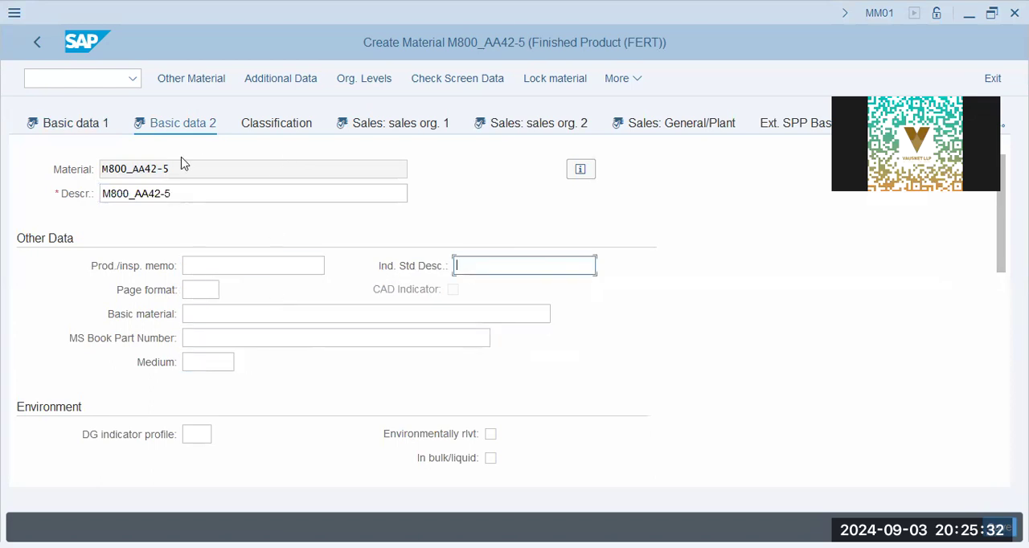
left_click(257, 266)
left_click(374, 124)
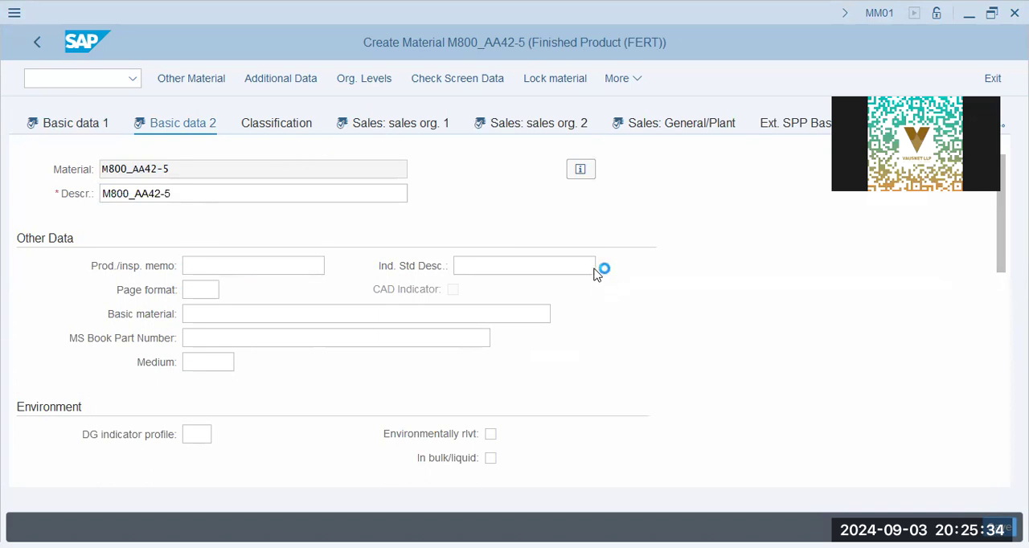
Switch to the Notepad notes and add a dashed divider and the heading "Sales Org -" below the Geo-Area line
key("alt+Tab")
left_click(792, 372)
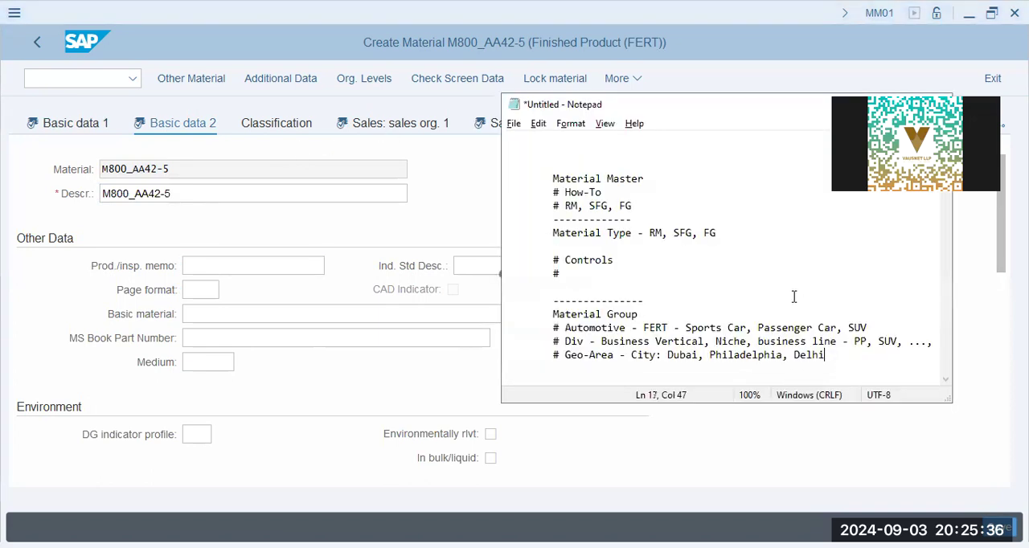
key("Return")
key("Return")
type("--")
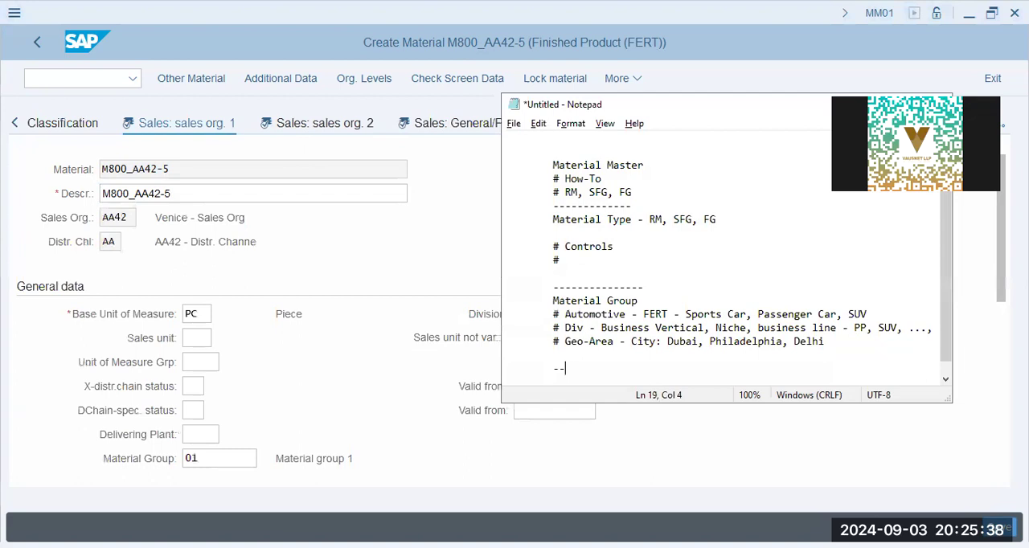
type("---------")
key("Return")
type("Sales ORg")
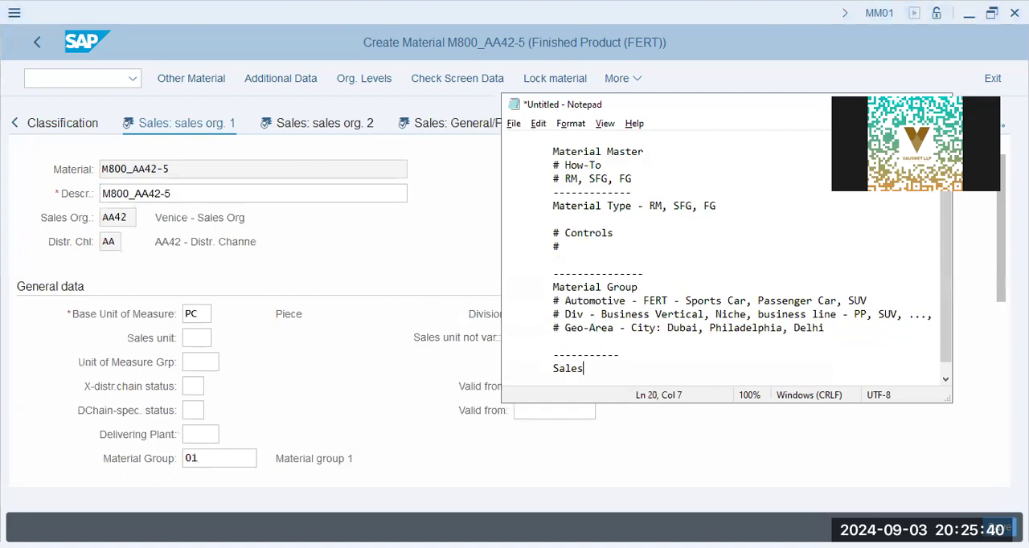
key("BackSpace")
key("BackSpace")
type("rg -")
key("Return")
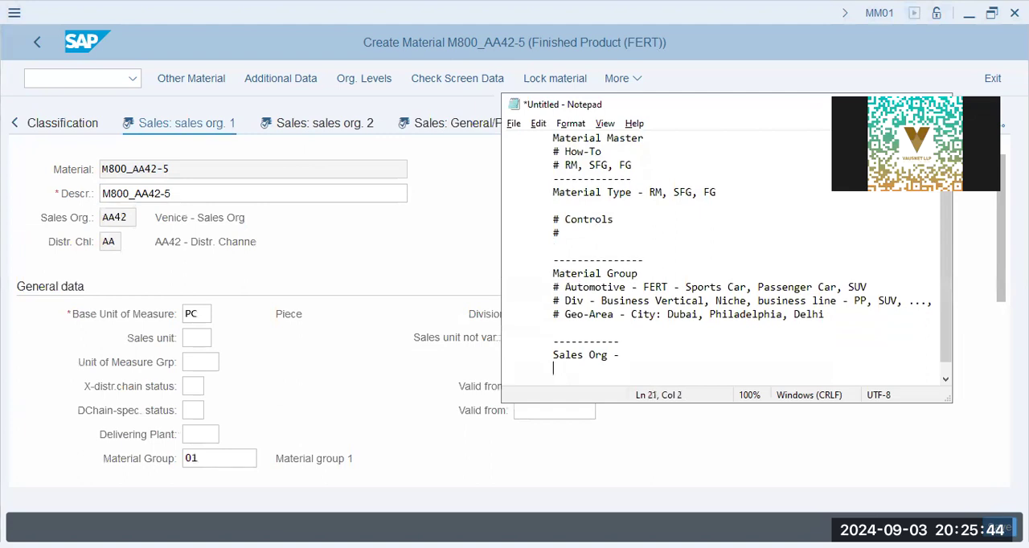
List "Company", "Co.Code", "controlling Area" and "Pur. Org" on separate lines below the "Sales Org -" heading
type("Co.")
key("BackSpace")
type("mpany")
key("Return")
type("Co.Code")
key("Return")
type("c")
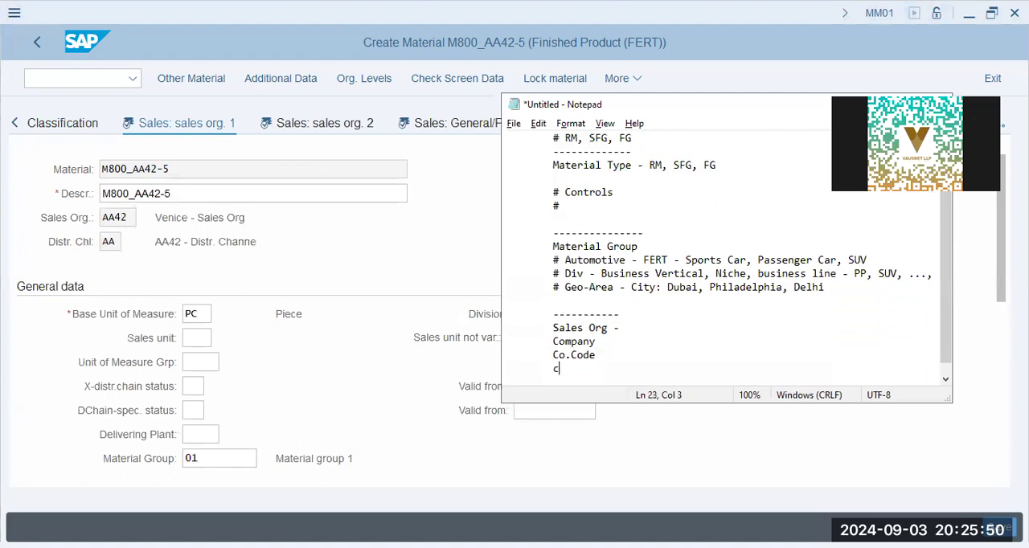
type("ontrolling Area")
key("Return")
type("Pur.")
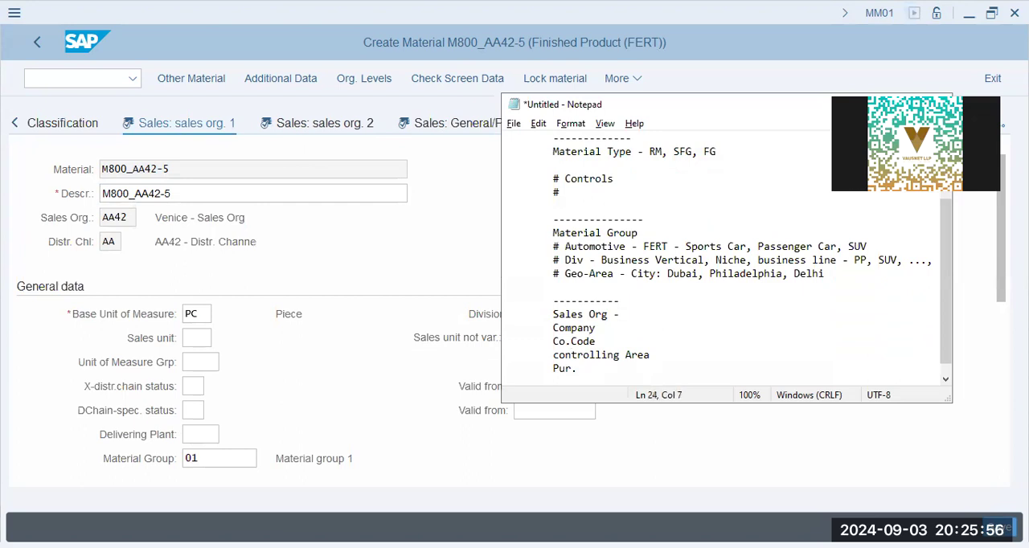
type(" Org")
key("Return")
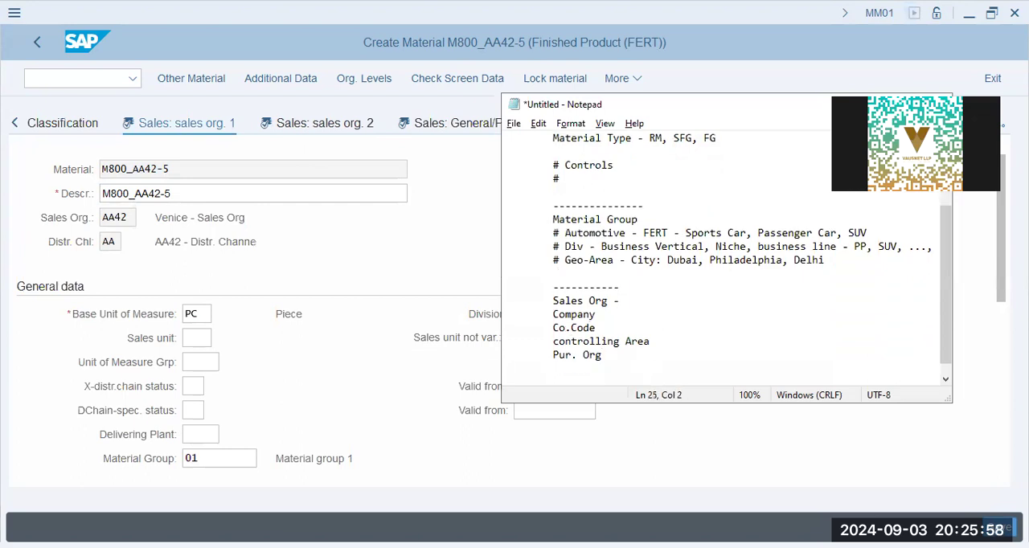
Continue the list below "Pur. Org" with the lines "Location", "Stor.Loc" and "Sales Org"
key("BackSpace")
key("BackSpace")
type("Location")
key("Return")
type("Stor.Loc")
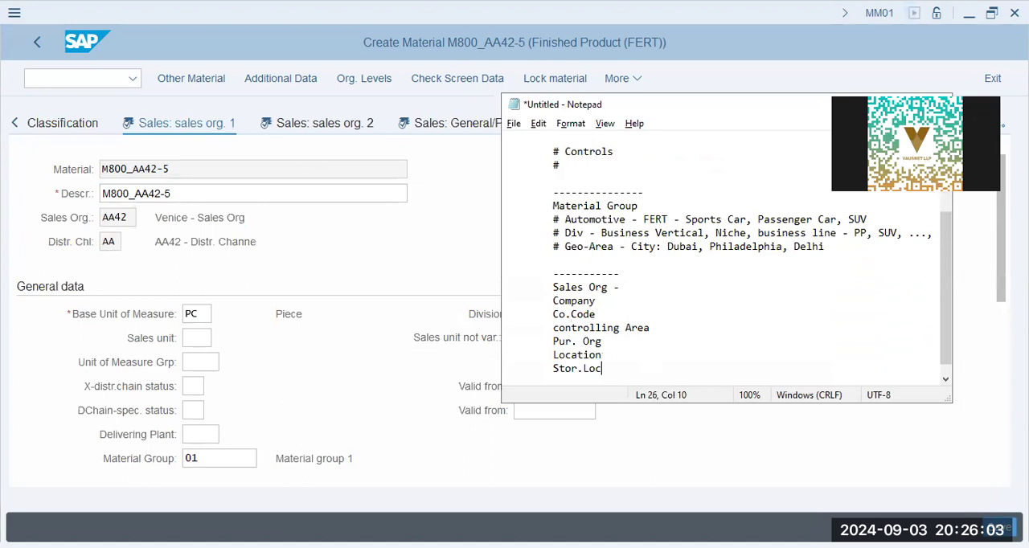
key("Return")
type("Sales Org")
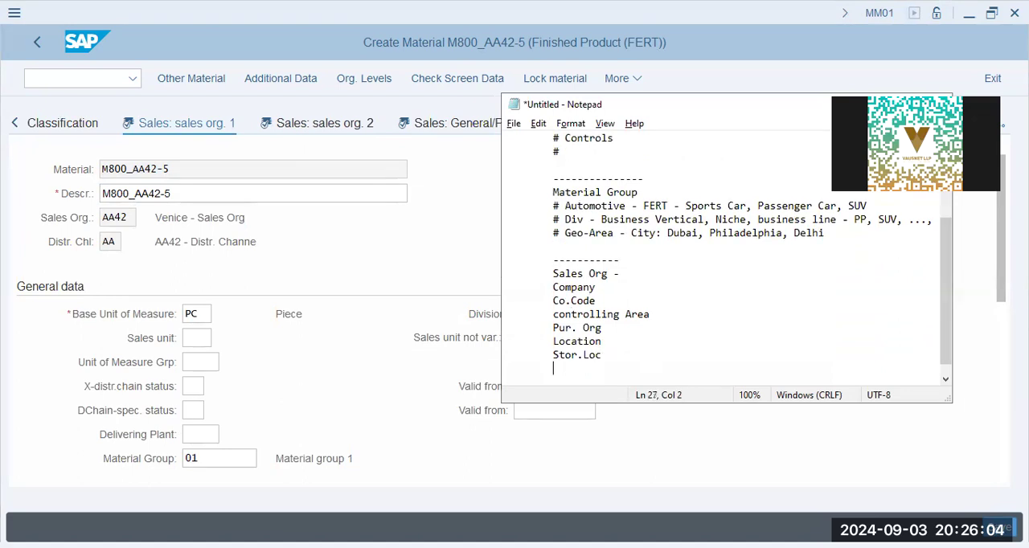
key("Return")
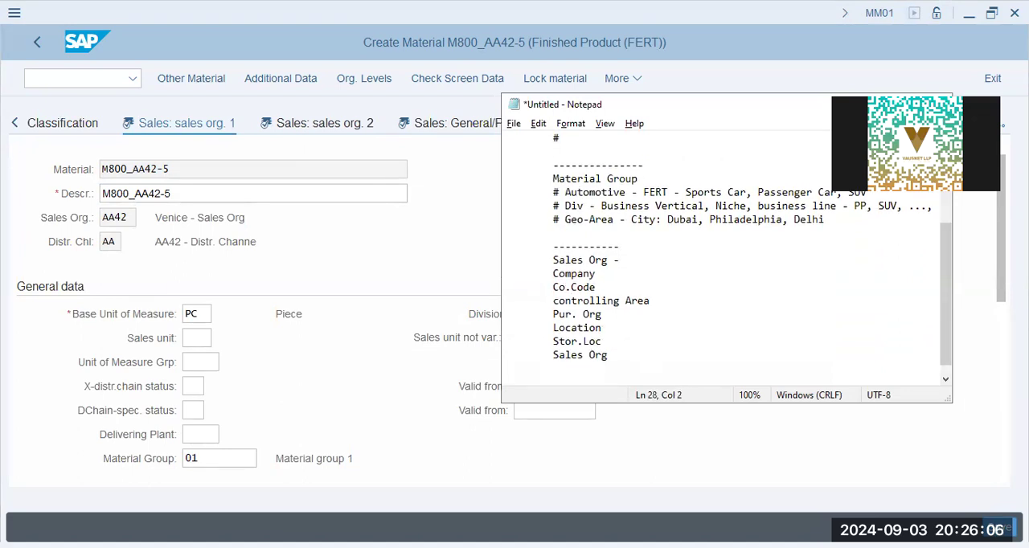
Extend the list below "Sales Org" with the lines "Div", "Sales Office" and "Sales Areas"
type("Sales Offi")
key("BackSpace")
key("BackSpace")
key("BackSpace")
key("BackSpace")
key("BackSpace")
key("BackSpace")
key("BackSpace")
key("BackSpace")
key("BackSpace")
key("BackSpace")
type("Div")
key("Return")
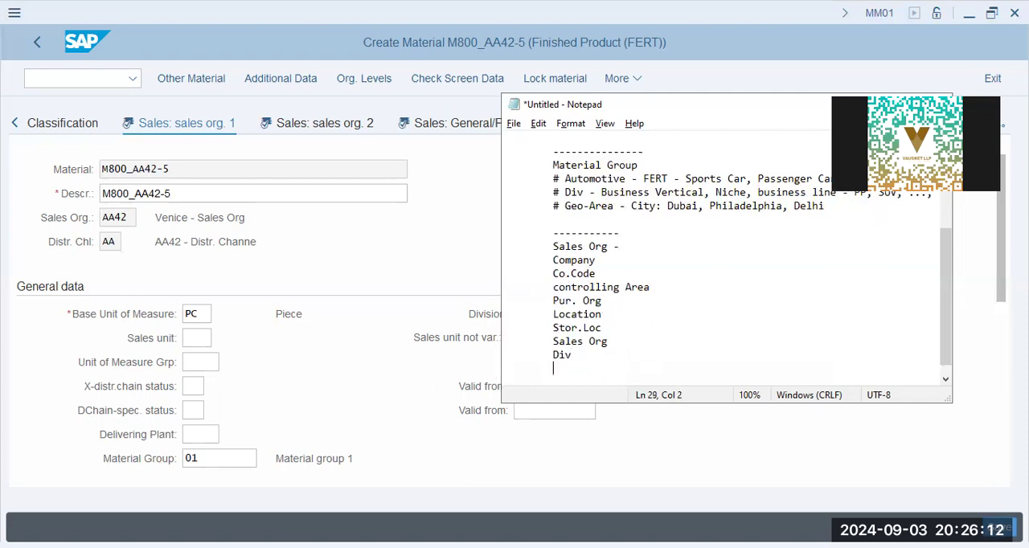
type("Sales Office")
key("Return")
type("Sales Areas")
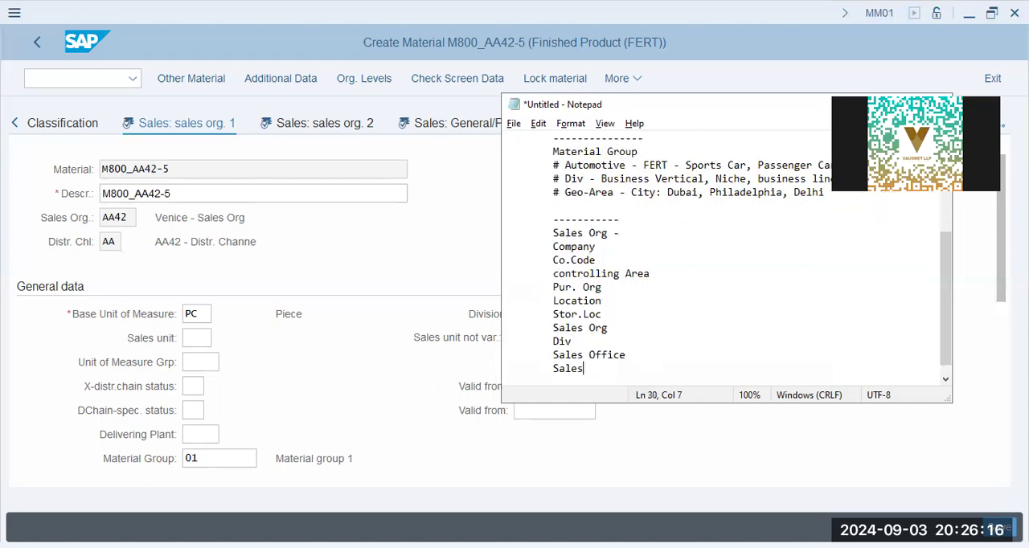
key("Return")
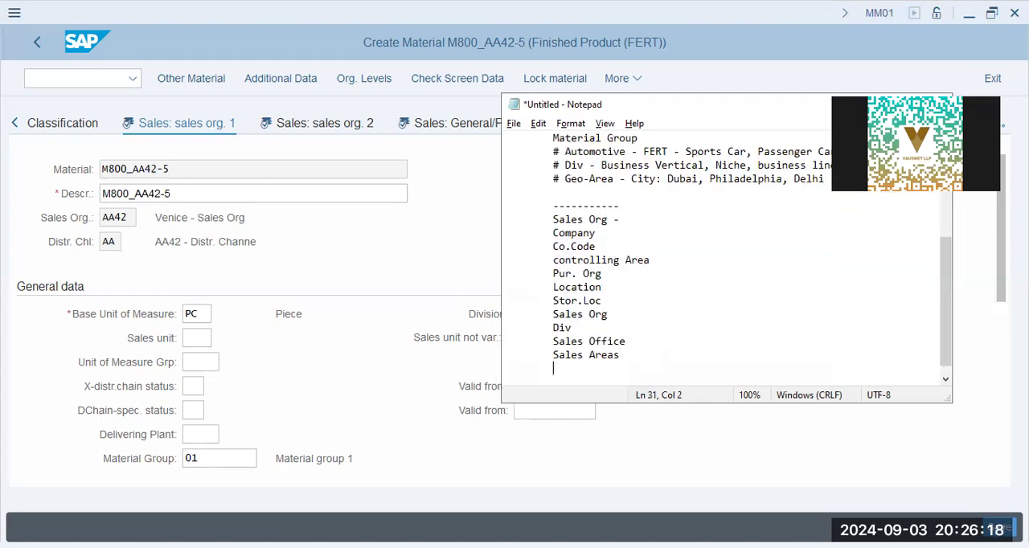
Add a dashed divider line below the organizational units list, leaving a blank line after "Sales Areas"
key("Up")
key("Up")
key("Up")
key("Up")
key("Up")
key("Up")
key("Up")
key("Up")
key("Up")
key("Down")
key("Down")
key("Down")
key("Down")
key("Down")
key("Down")
key("Down")
key("Down")
key("Down")
key("Down")
key("Down")
type("----------------")
key("Return")
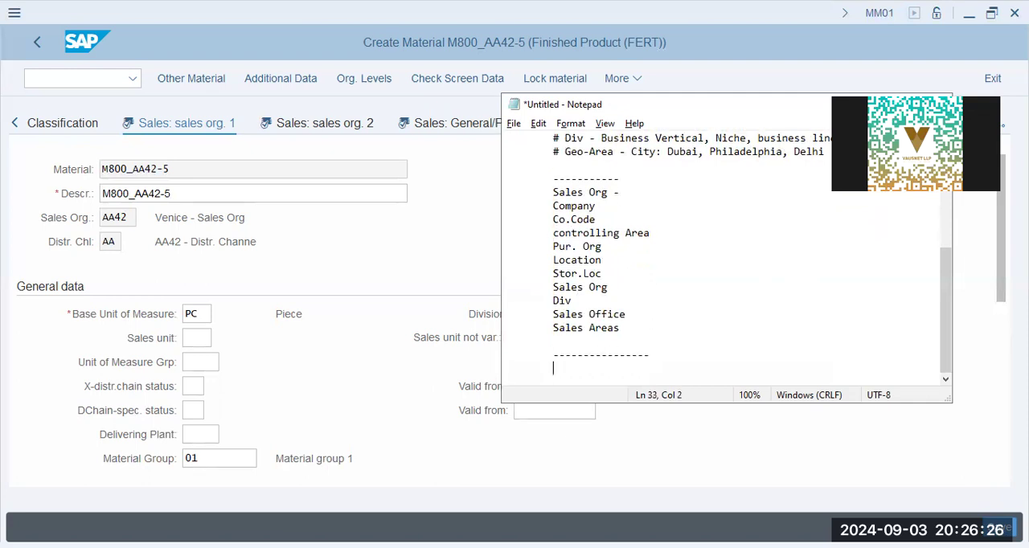
Clear the "Sales Org -" heading above "Company" and return to the empty line below the last divider
key("Up")
key("Up")
key("Up")
key("Up")
key("Up")
key("Up")
key("Up")
key("Up")
key("Up")
key("Up")
key("Up")
key("Up")
key("Up")
key("Up")
key("Down")
key("shift+End")
key("Delete")
key("Down")
key("Down")
key("Down")
key("Down")
key("Down")
key("Down")
key("Down")
key("Down")
key("Down")
key("Down")
key("Down")
key("Down")
key("Down")
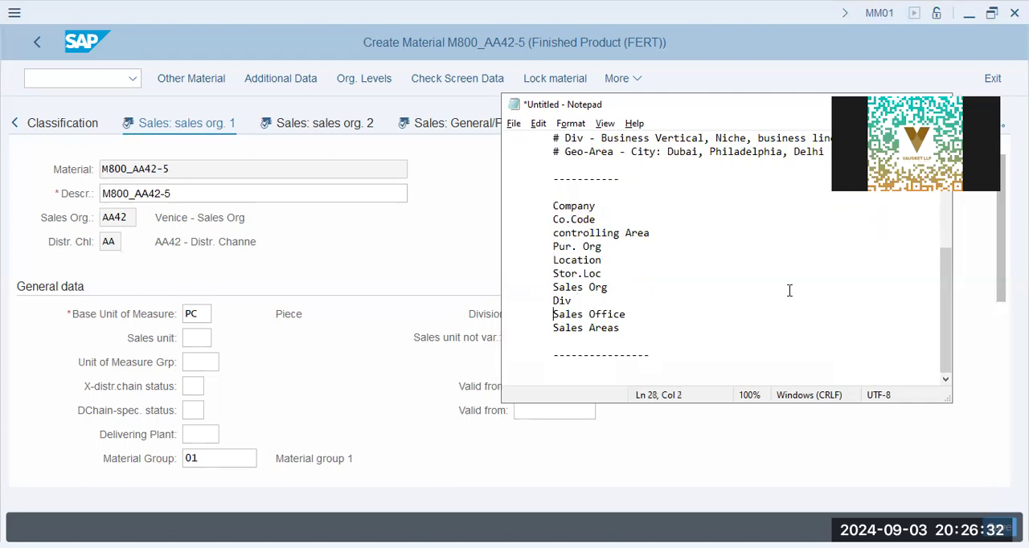
Start an outline with "# Company" and the indented line "# Controlling Area ---- CCtr. Acctg," beneath it
type("# Company")
key("Return")
key("Tab")
type("# C")
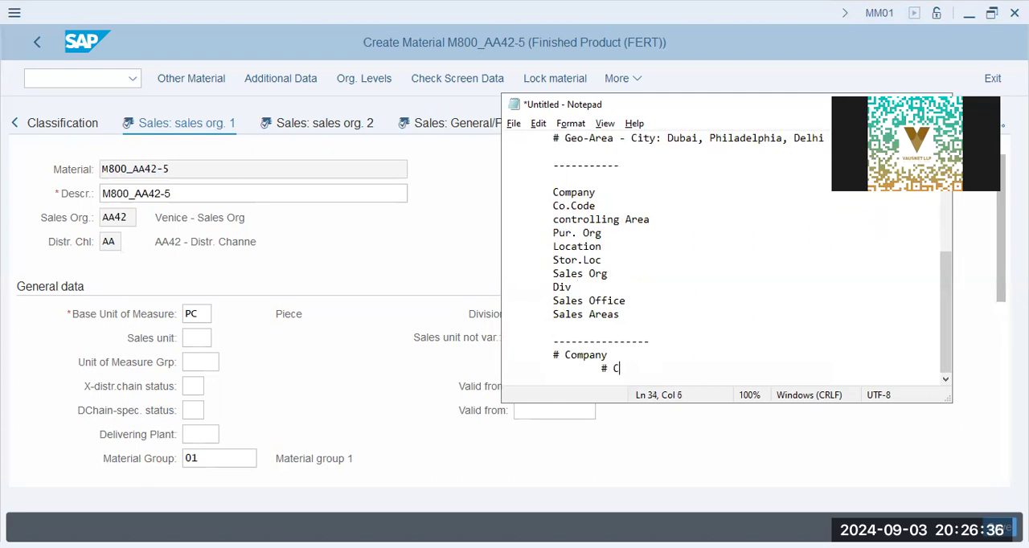
type("ontrolling Area -")
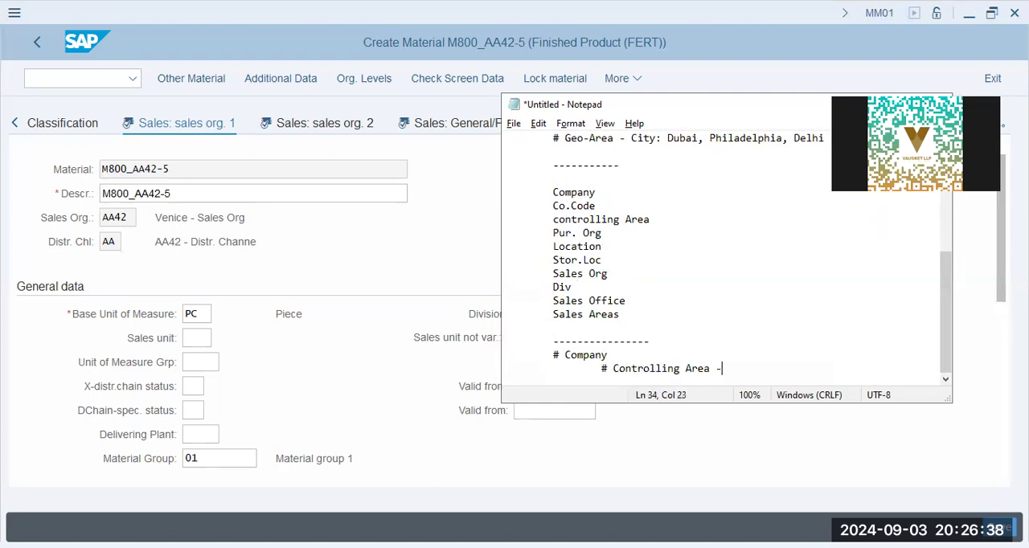
type("--- CCtr. Acc")
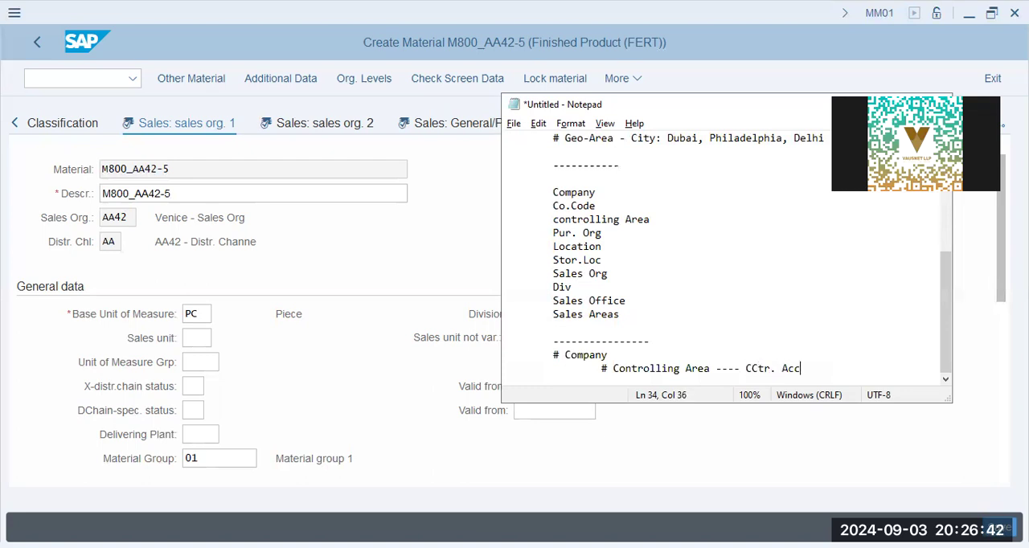
type("tg, Prof.Ctr. Pro")
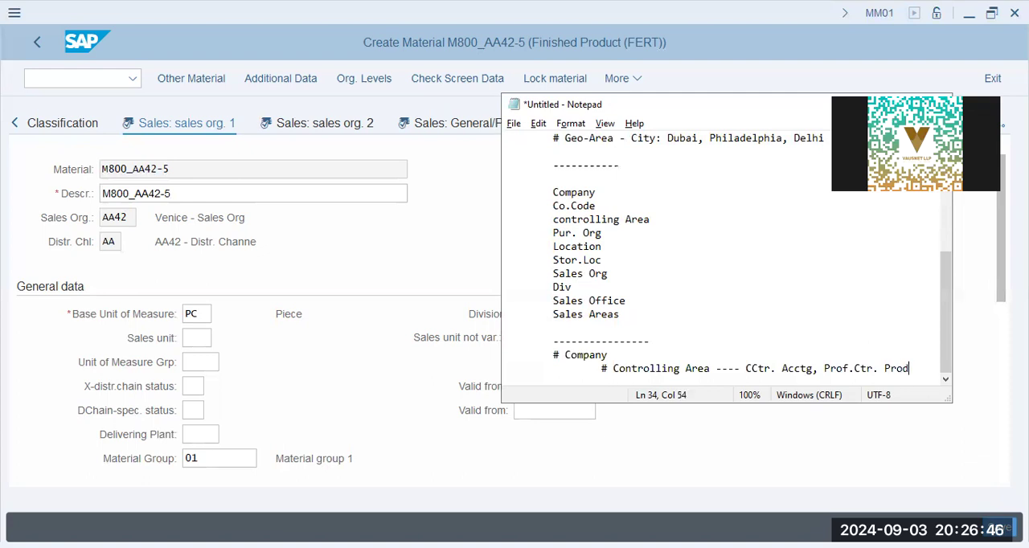
Complete the Controlling Area line with "Prof.Ctr,Prod.Cost"
type("d.Cost")
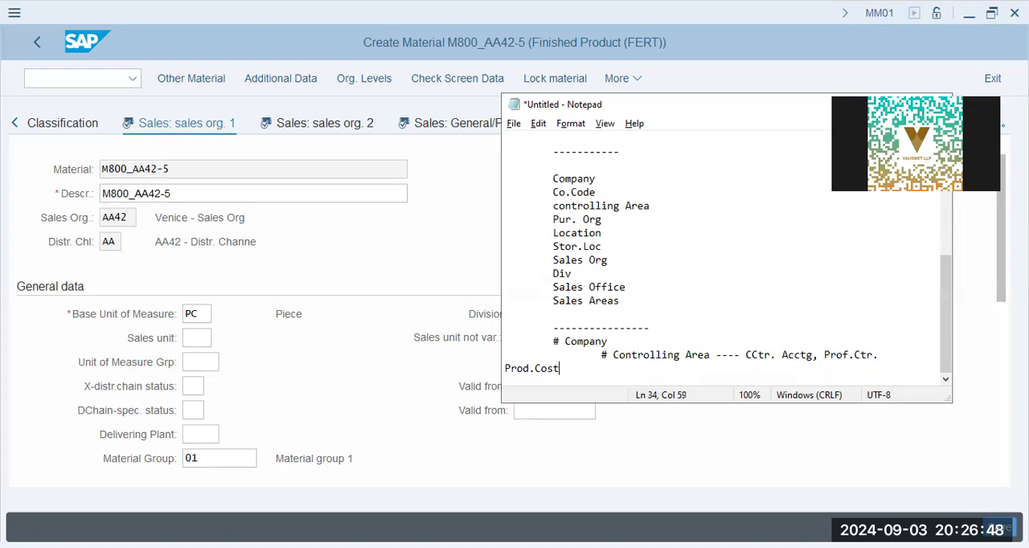
key("BackSpace")
key("BackSpace")
key("BackSpace")
key("BackSpace")
key("BackSpace")
key("BackSpace")
key("BackSpace")
key("BackSpace")
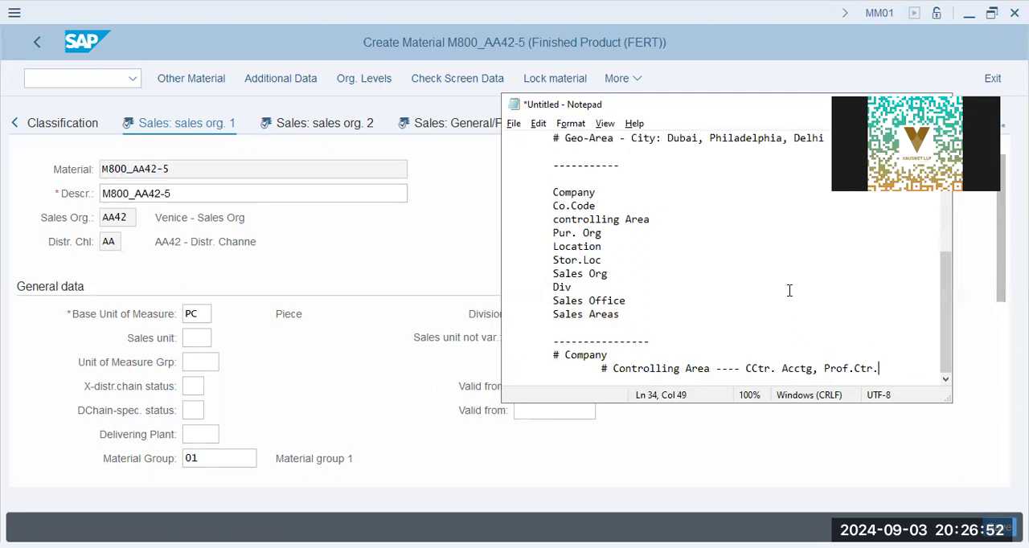
type("P")
type("Prod.Cost")
key("Return")
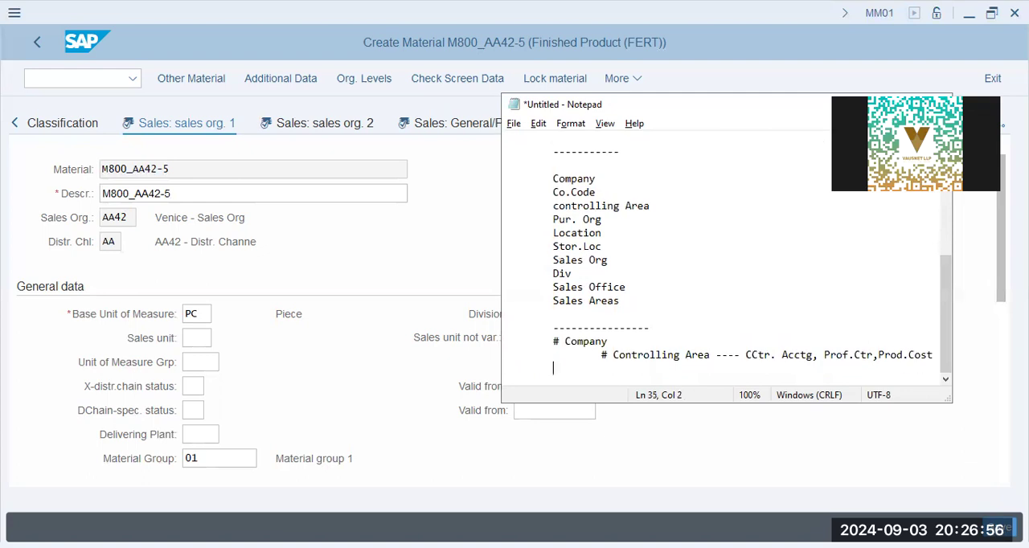
Add "# Company Codes - n number" indented one level below the Controlling Area line
type("# Company Codes - ")
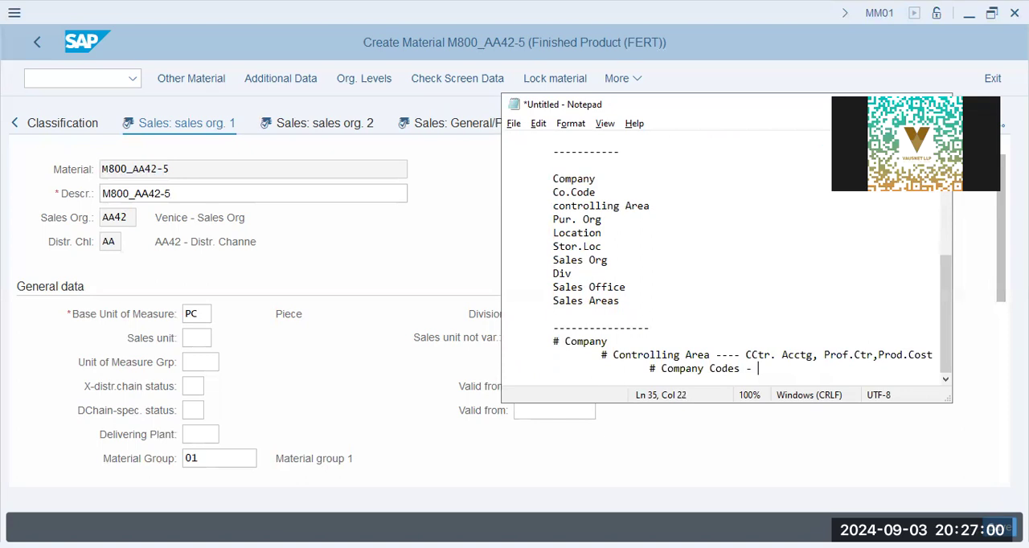
type("n number")
key("Return")
key("Tab")
key("Tab")
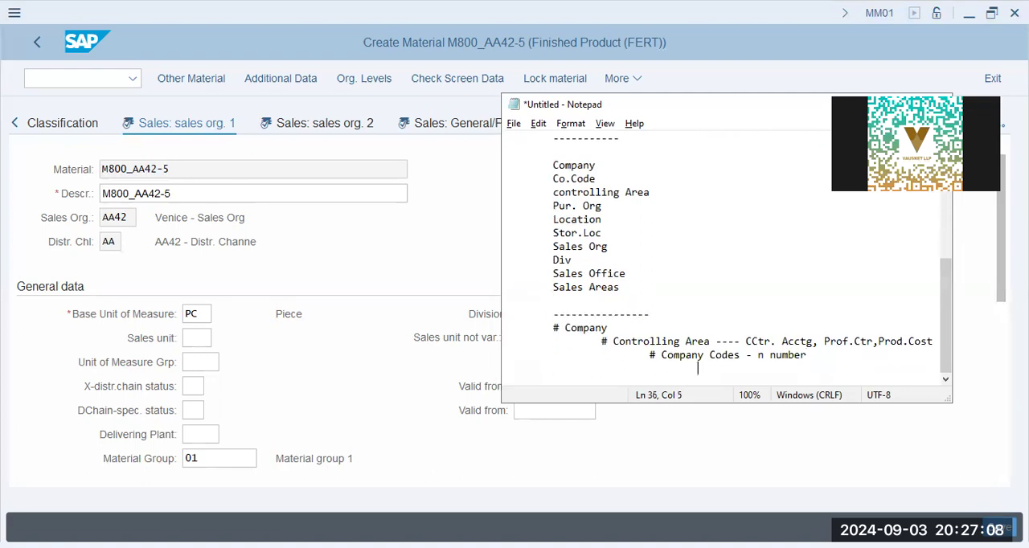
Nest "# Sales Org" and "# Pur.Org" under Company Codes, with "Location" indented below "# Pur.Org"
type("# Sales Org")
key("Return")
key("Tab")
key("Tab")
key("Tab")
key("Tab")
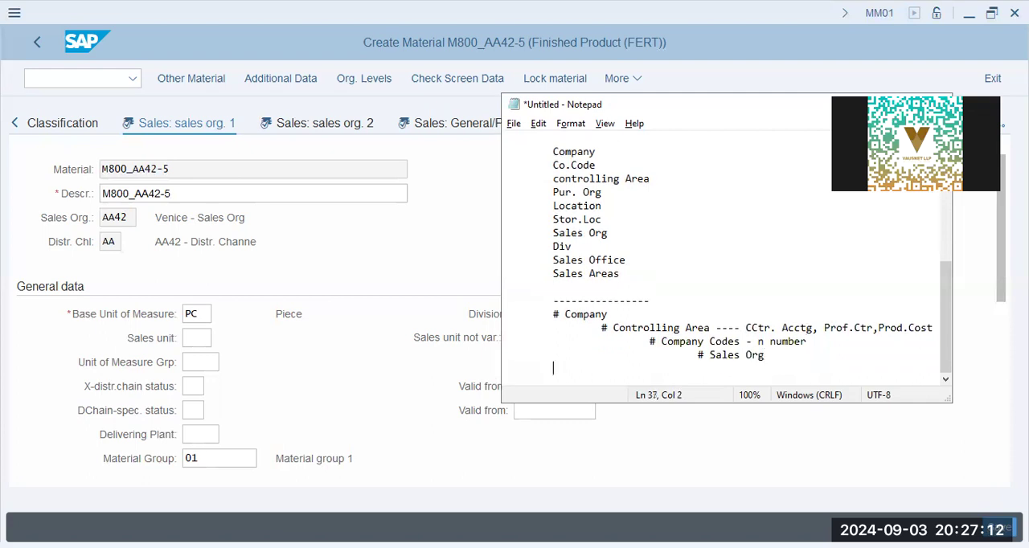
type("# Pur.Org")
key("Return")
key("Tab")
key("Tab")
type("Location")
Insert "# Sales Areas" and "# Div" as indented entries between "# Sales Org" and "# Pur.Org"
key("Up")
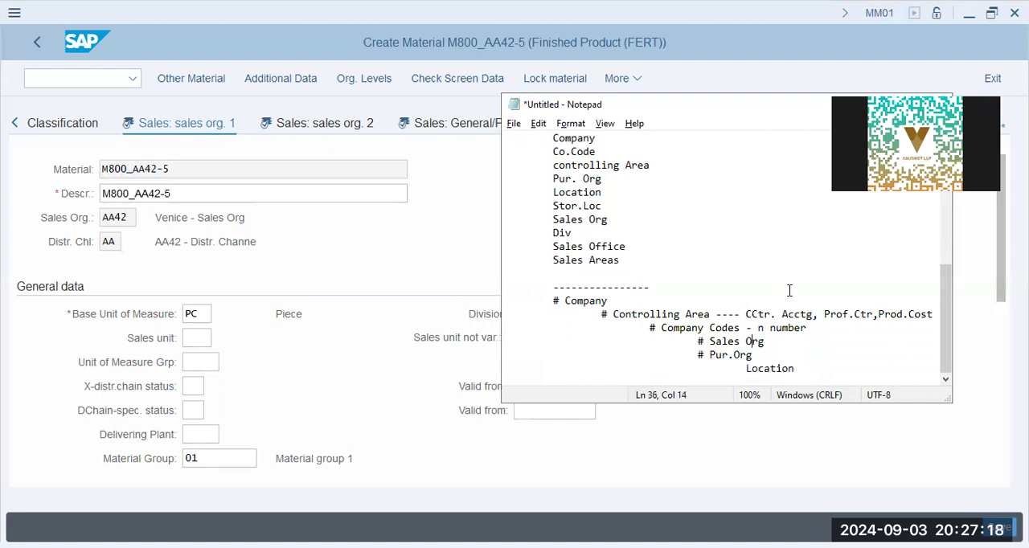
key("Home")
key("Up")
key("End")
key("Return")
key("Tab")
key("Tab")
key("Tab")
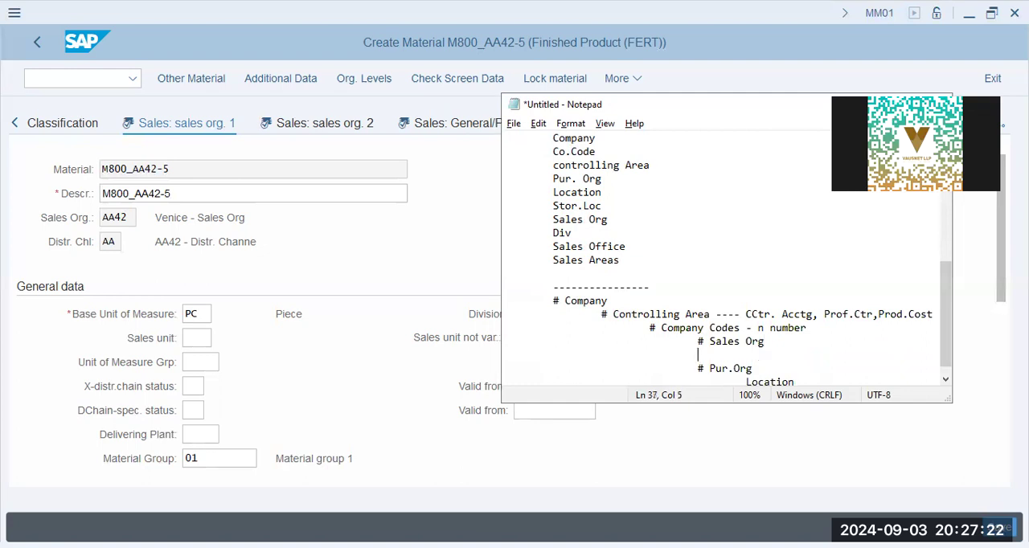
type("# Sales Areas")
key("Return")
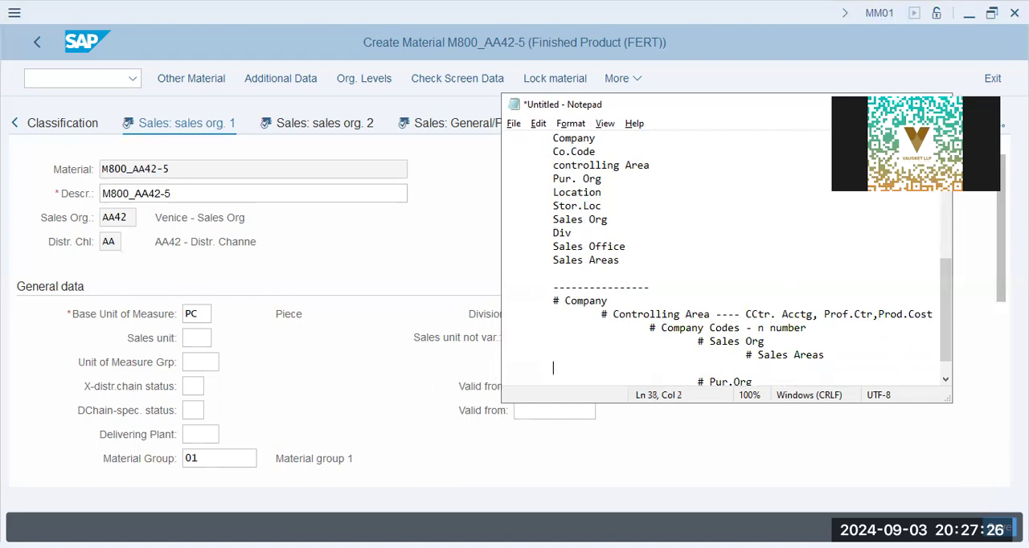
type("# Div")
Add "Stor.Location" below "Location" in the Pur.Org branch, followed by a new line
scroll(804, 267, "down", 1)
left_click(819, 367)
key("Return")
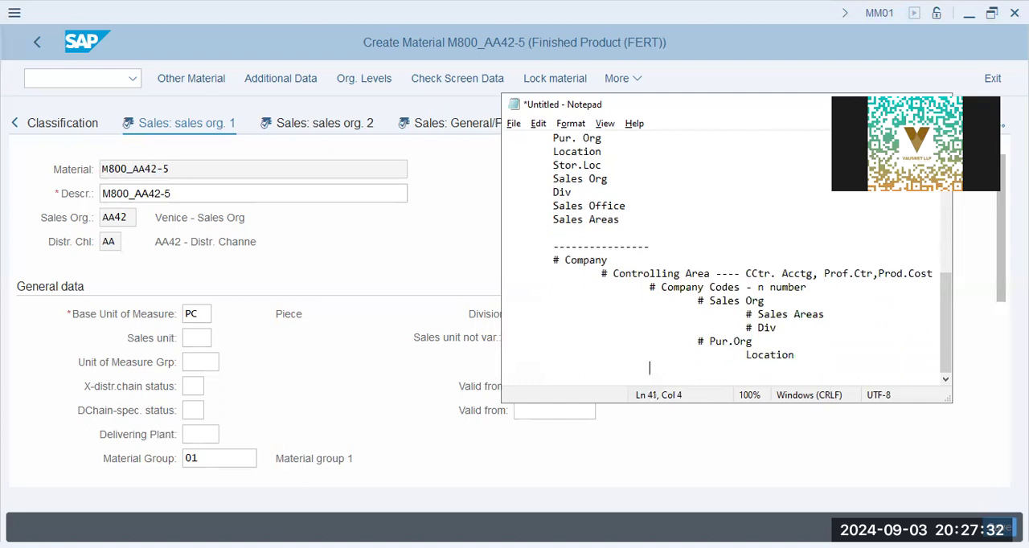
type("Stor.Location")
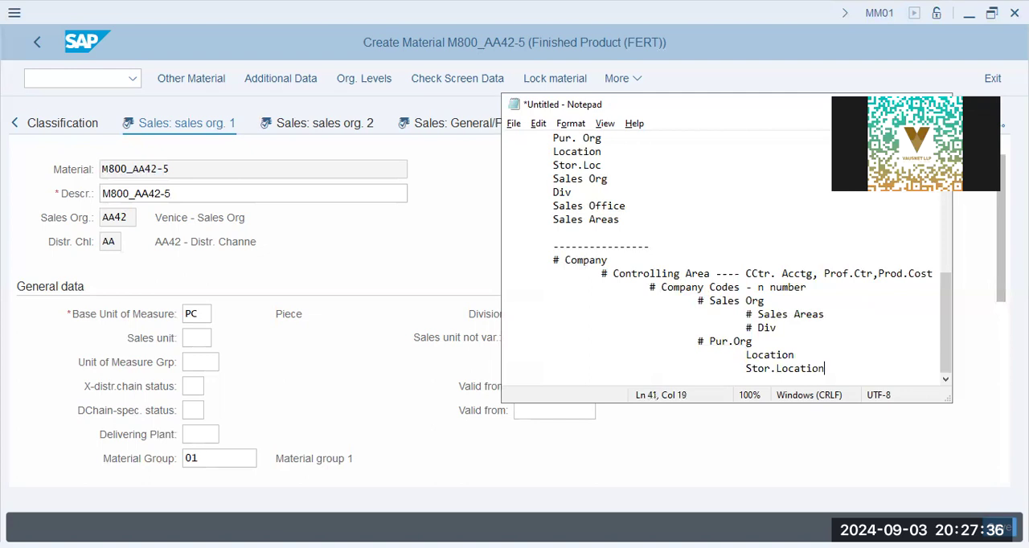
key("Return")
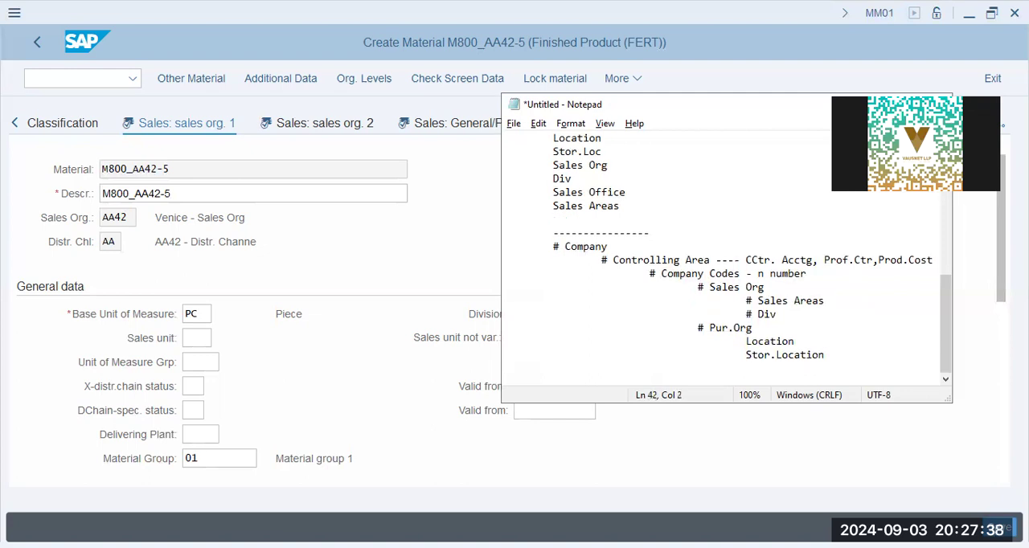
Highlight the outline and its Company Codes line, and append "- Op.Unit - Fin.St" to that line
left_click_drag(831, 360, 466, 202)
left_click(746, 288)
left_click_drag(807, 274, 601, 275)
left_click(818, 274)
type("- Op. Unit - Fin.St")
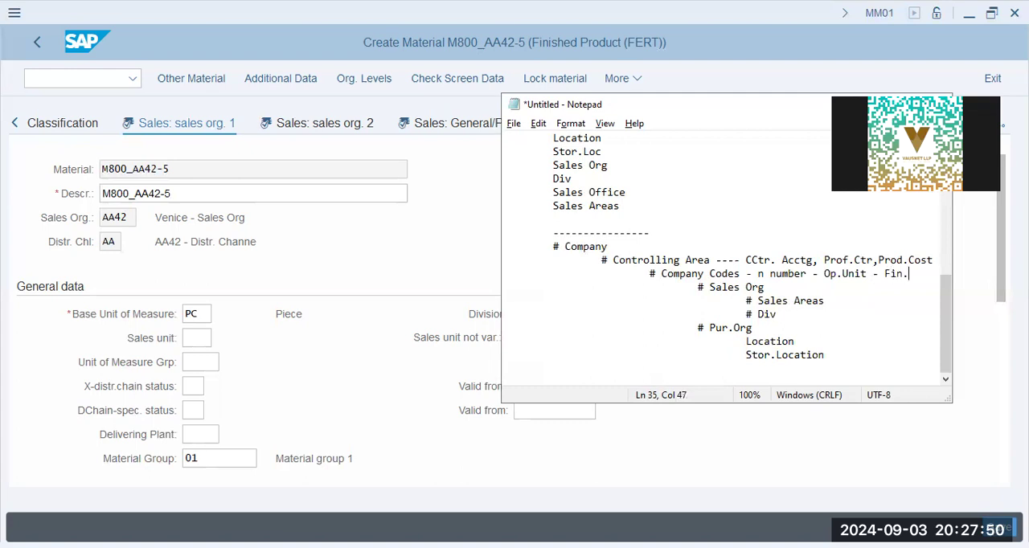
Highlight the outline lines from "# Sales Areas" through "Stor.Location" to review the levels under Company Codes
key("Down")
key("shift+Down")
key("shift+Down")
key("shift+Down")
key("shift+Down")
key("shift+Down")
key("shift+Down")
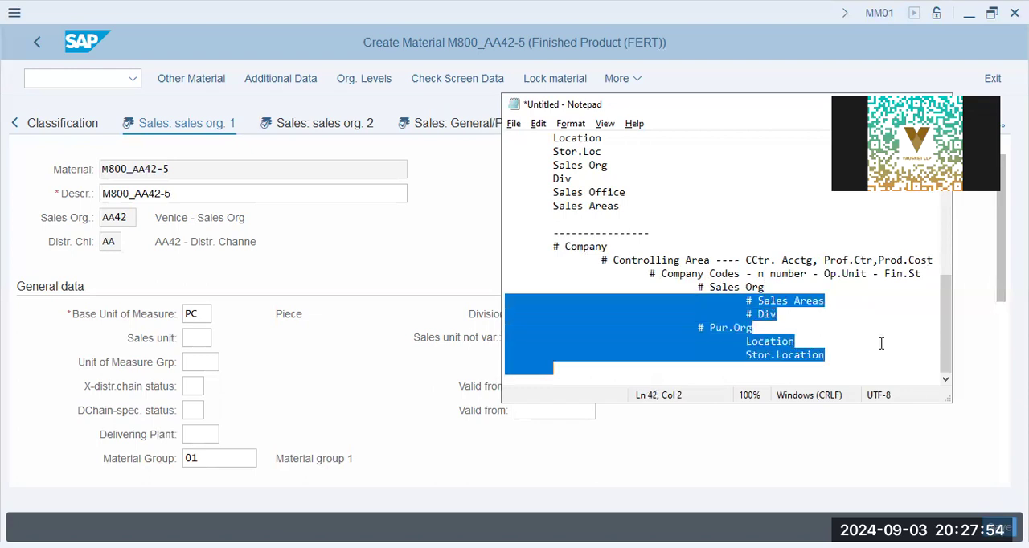
key("Up")
key("Up")
key("Up")
key("Up")
key("Down")
key("Down")
key("Down")
key("Down")
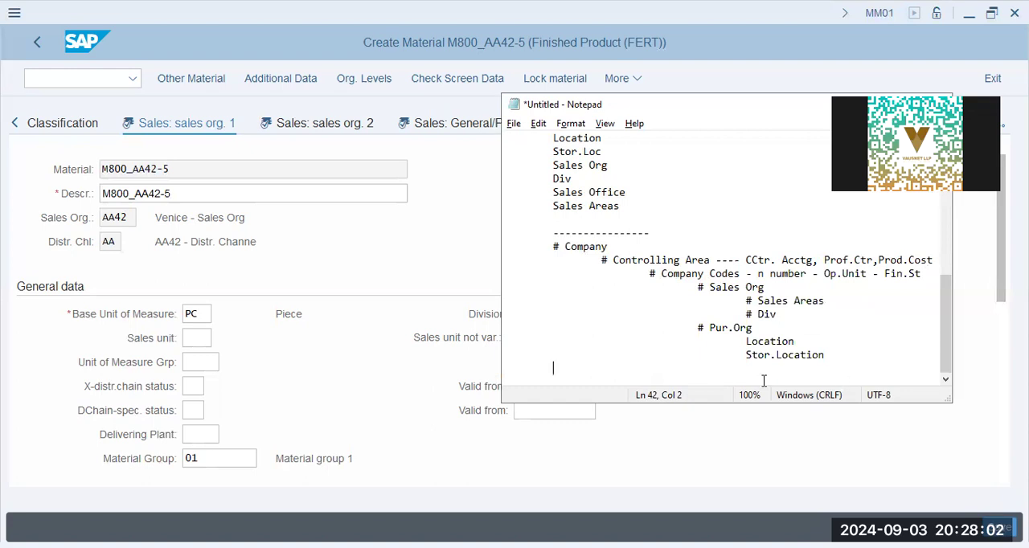
Add "# Personnel Areas - HCM" below "Stor.Location", aligned with "# Sales Org" and "# Pur.Org"
left_click(854, 360)
key("Return")
key("Tab")
key("Tab")
key("Tab")
key("Tab")
type("# Person")
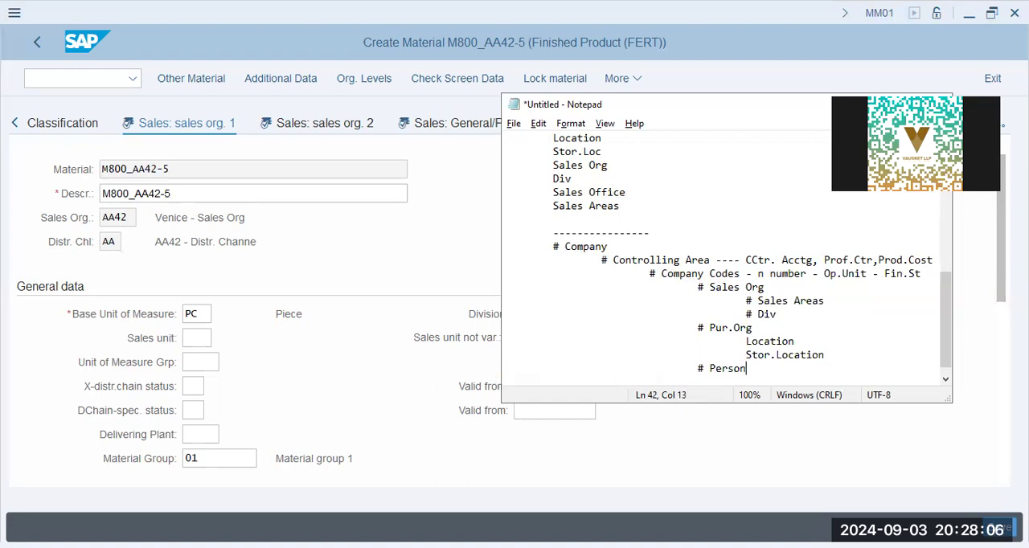
type("nel Area")
key("BackSpace")
key("BackSpace")
type("eas - HCM")
Add the entry "# Geo" indented one level below "# Personnel Areas - HCM"
key("Return")
key("Tab")
key("Tab")
key("Tab")
key("Tab")
key("Tab")
type("# gRO")
key("BackSpace")
key("BackSpace")
key("BackSpace")
type("G")
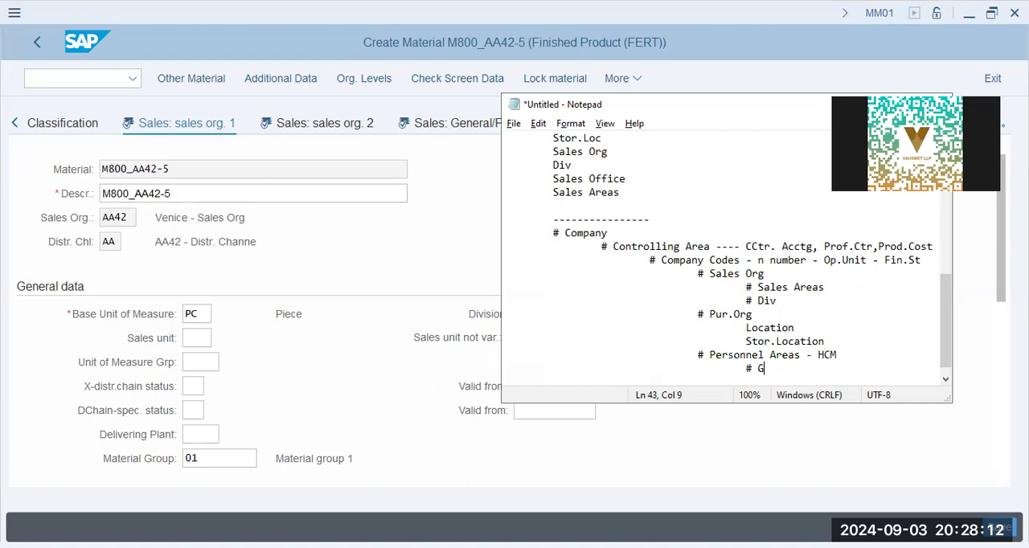
type("eo")
Add the entry "# Sub.Areas" indented one level below "# Geo"
key("Return")
key("Tab")
key("Tab")
key("Tab")
key("Tab")
key("Tab")
key("Tab")
type("# Sub.Areas")
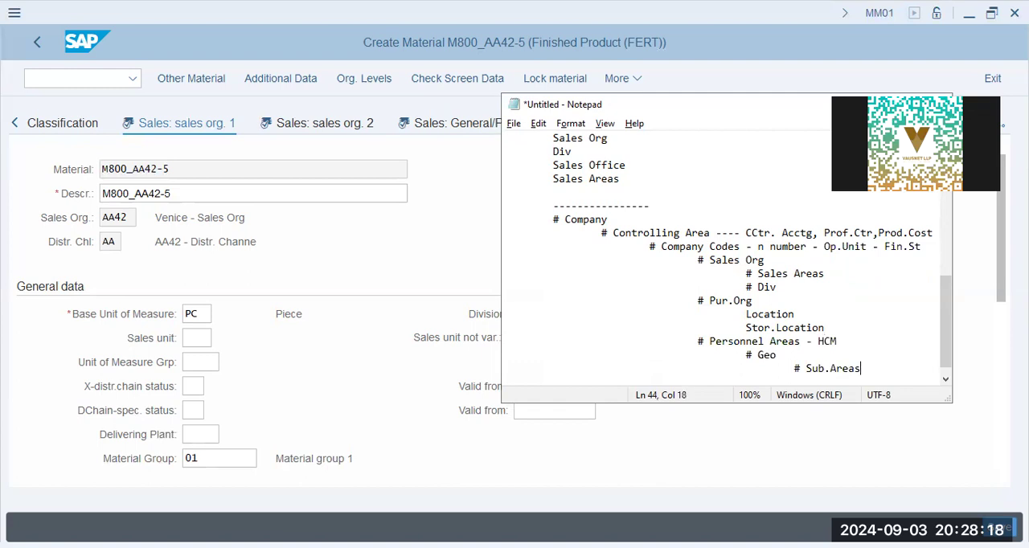
type(" -0 ")
type(" Off")
type("/Fact")
Add "Payrolls" indented one level below "# Sub.Areas - Off/Fact" and highlight the whole outline from "# Company" down
key("Return")
key("Tab")
key("Tab")
key("Tab")
key("Tab")
key("Tab")
key("Tab")
key("Tab")
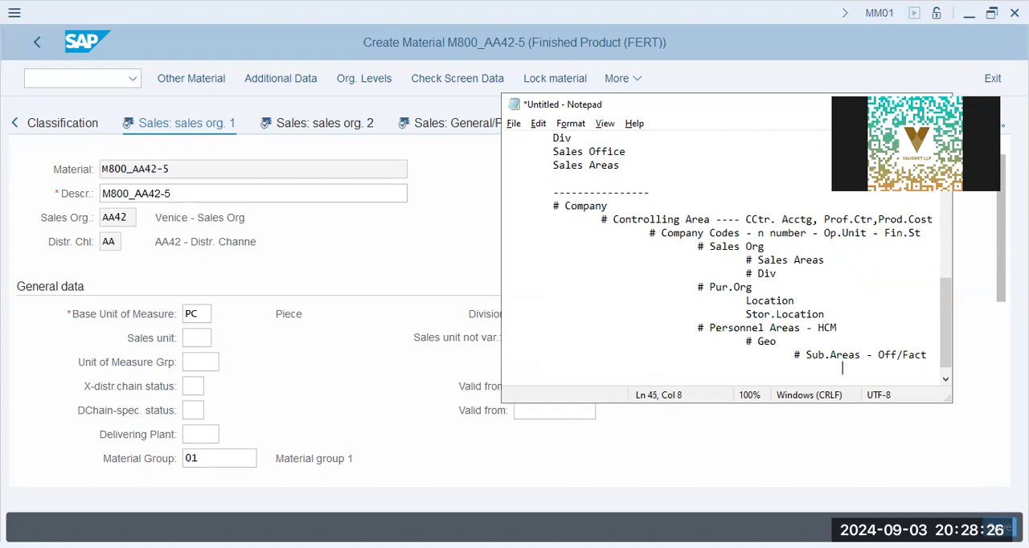
type("Payrolls")
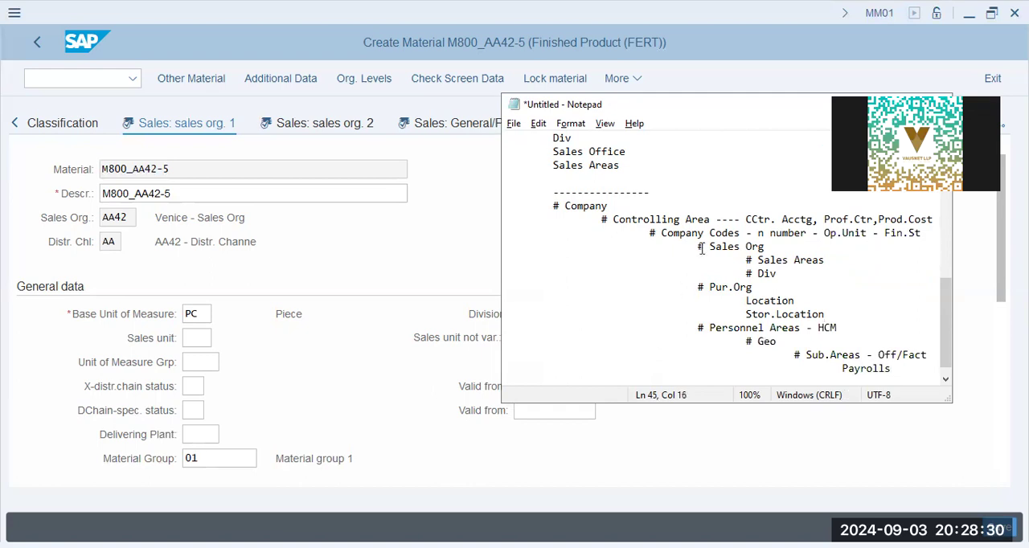
left_click_drag(538, 206, 991, 408)
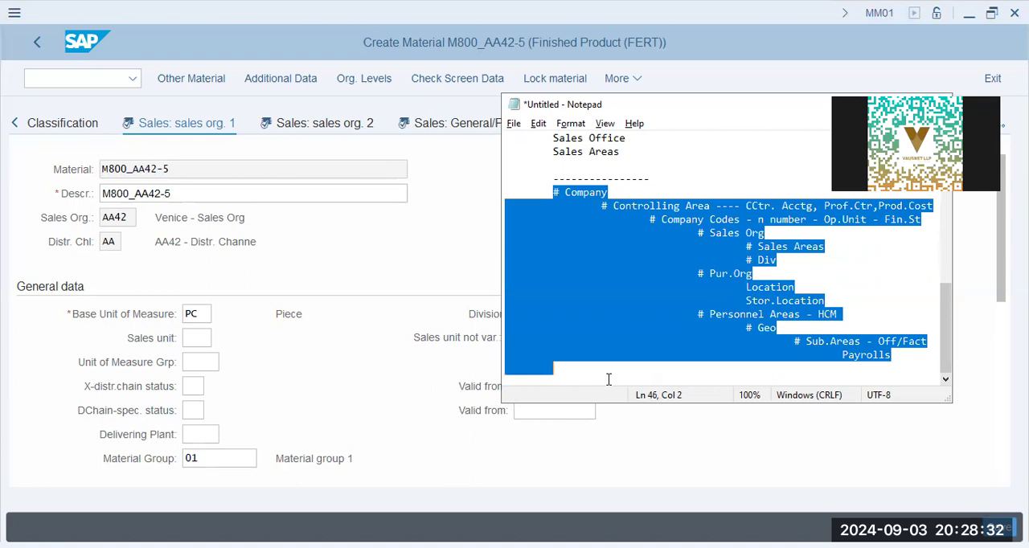
Return to the material's Sales: sales org. 1 view and review the tax data row's country, tax category and tax classification
left_click(352, 259)
left_click(202, 313)
scroll(229, 376, "down", 5)
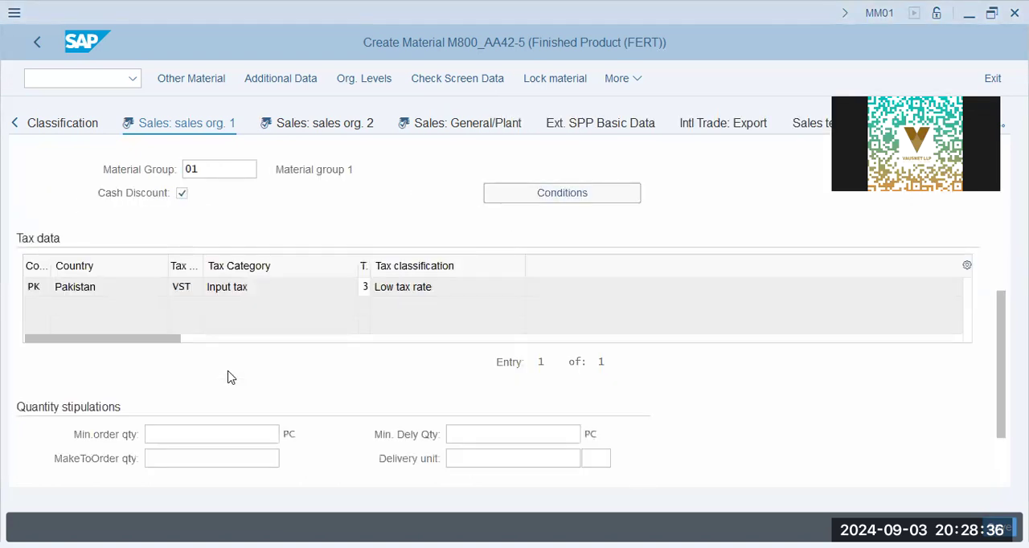
left_click_drag(124, 287, 7, 274)
left_click_drag(303, 283, 89, 244)
left_click_drag(520, 278, 153, 292)
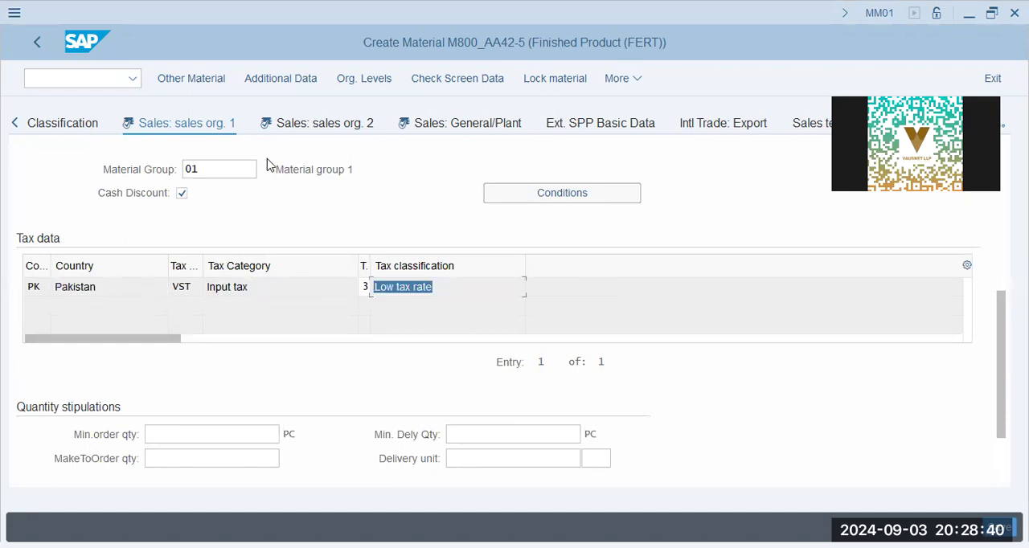
Open the Sales: sales org. 2 view and look through its grouping terms
left_click(326, 127)
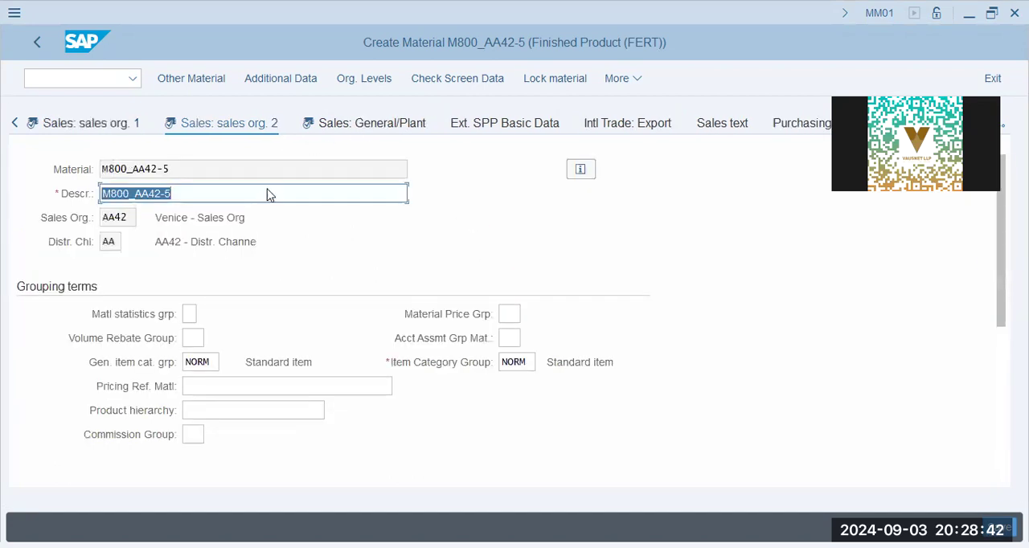
scroll(253, 291, "down", 5)
scroll(282, 208, "up", 4)
Open the Sales: General/Plant view and review the gross weight, net weight and availability check
left_click(401, 131)
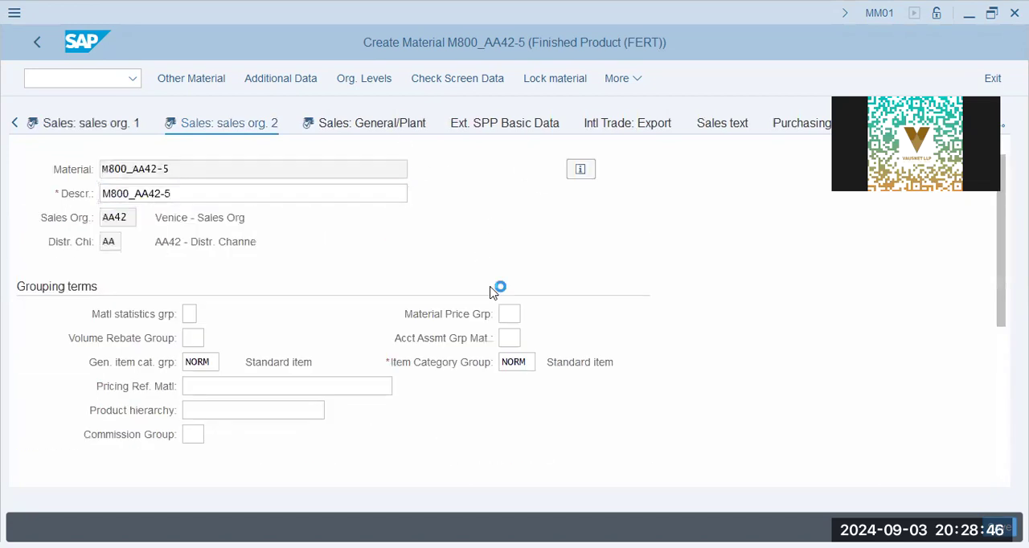
left_click(238, 313)
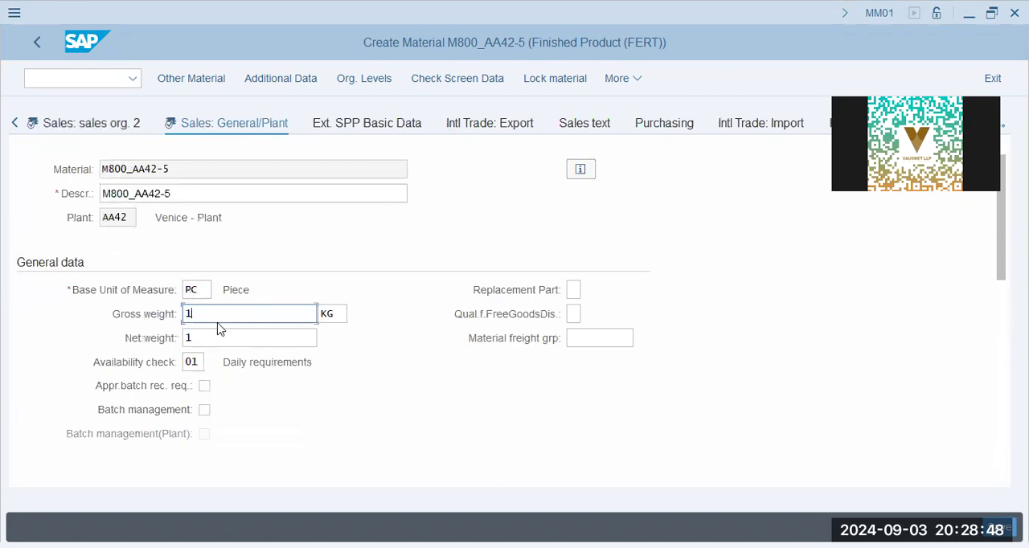
key("Tab")
type("1")
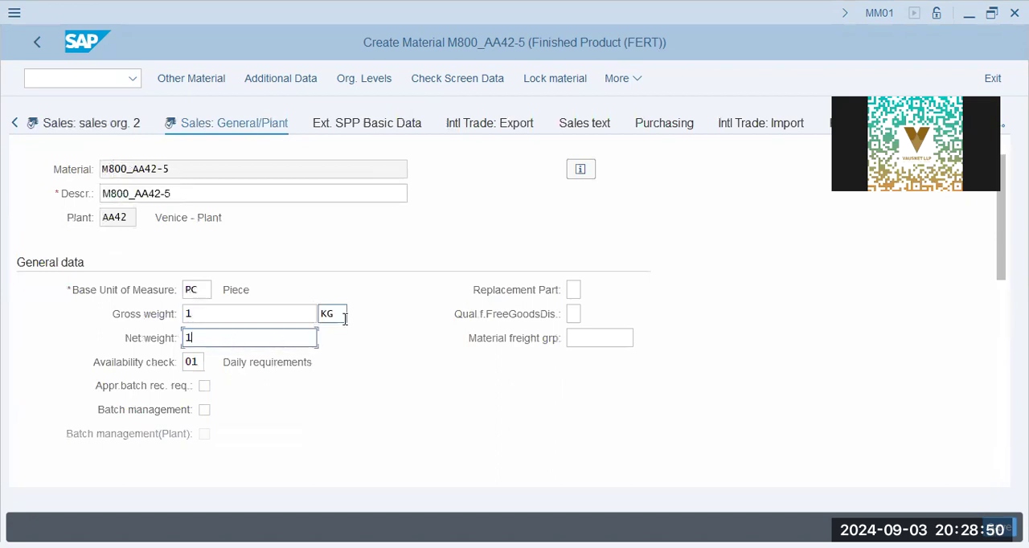
scroll(338, 354, "down", 3)
left_click_drag(220, 208, 374, 234)
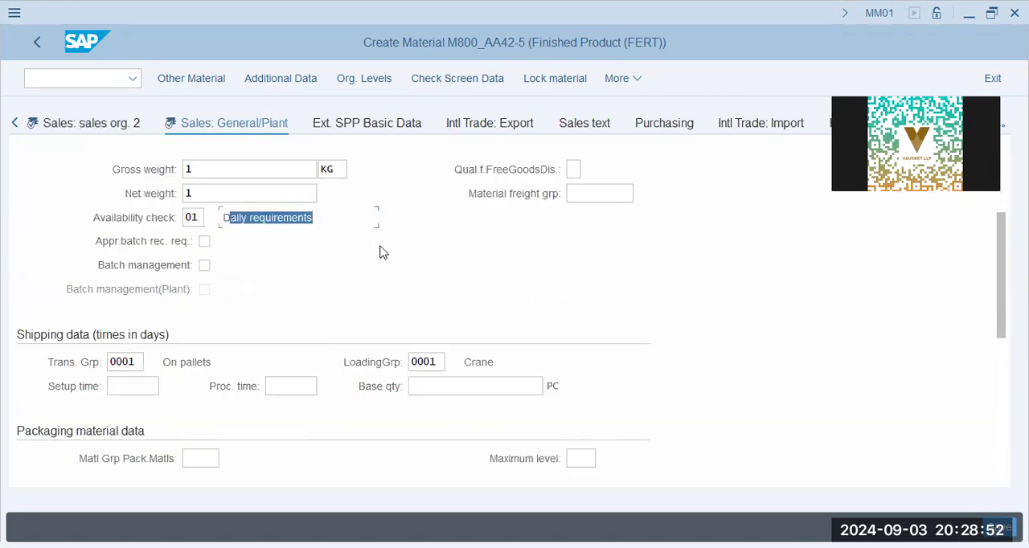
scroll(353, 273, "down", 5)
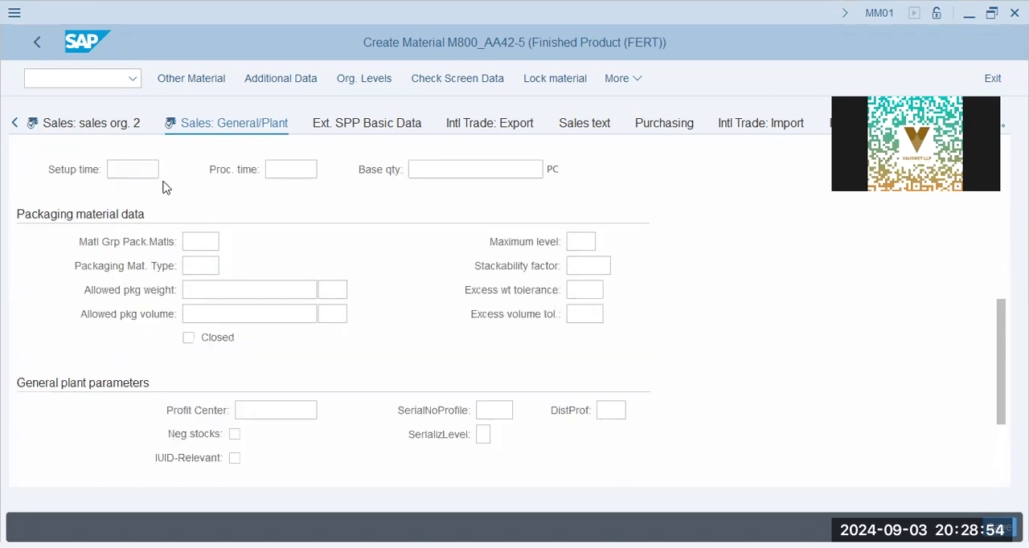
Review the transportation group and loading group with their descriptions in the shipping data
scroll(162, 210, "up", 3)
left_click_drag(139, 218, 98, 214)
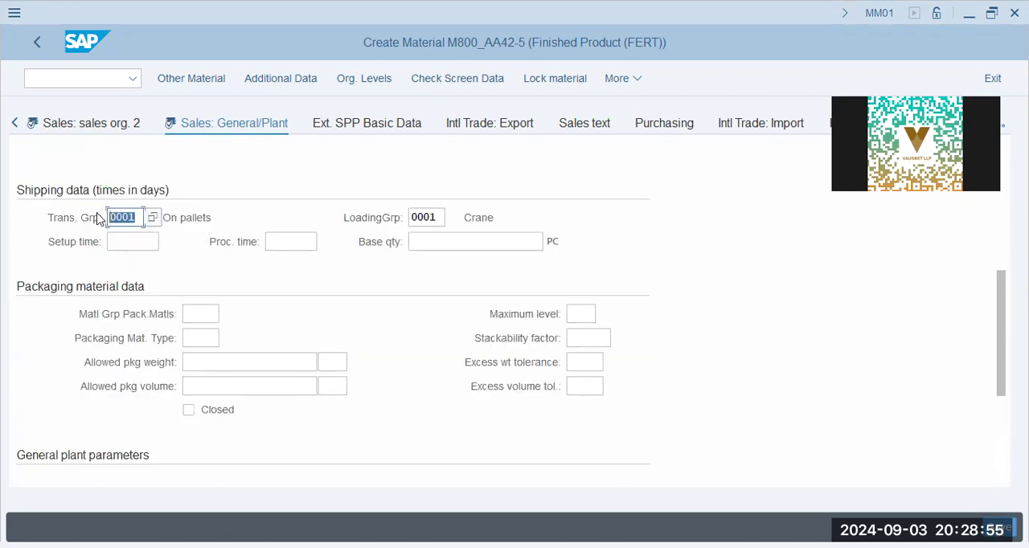
left_click(188, 217)
left_click_drag(216, 219, 149, 216)
left_click_drag(408, 218, 434, 218)
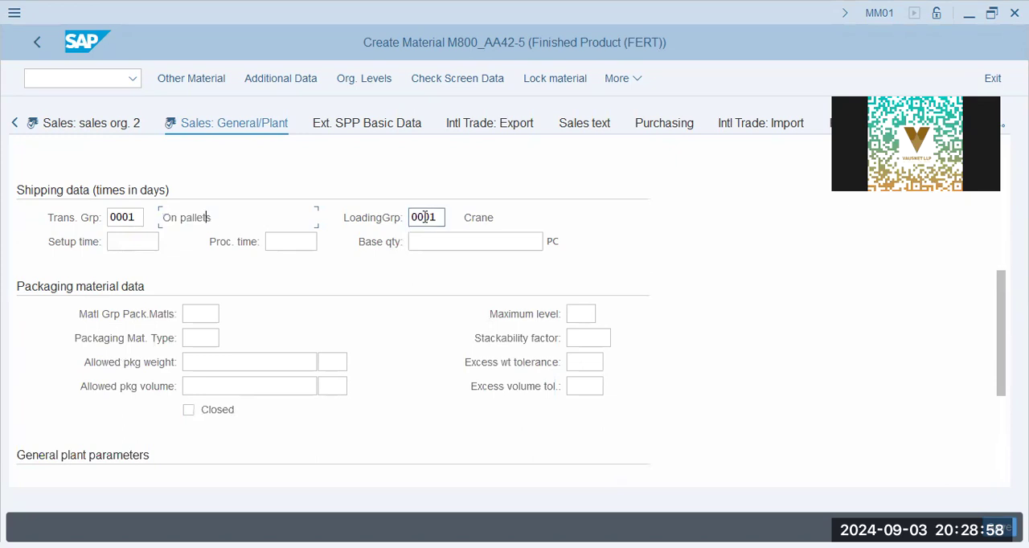
left_click_drag(499, 218, 461, 218)
Examine the general plant parameters and place the cursor in the empty Profit Center field
scroll(244, 350, "down", 3)
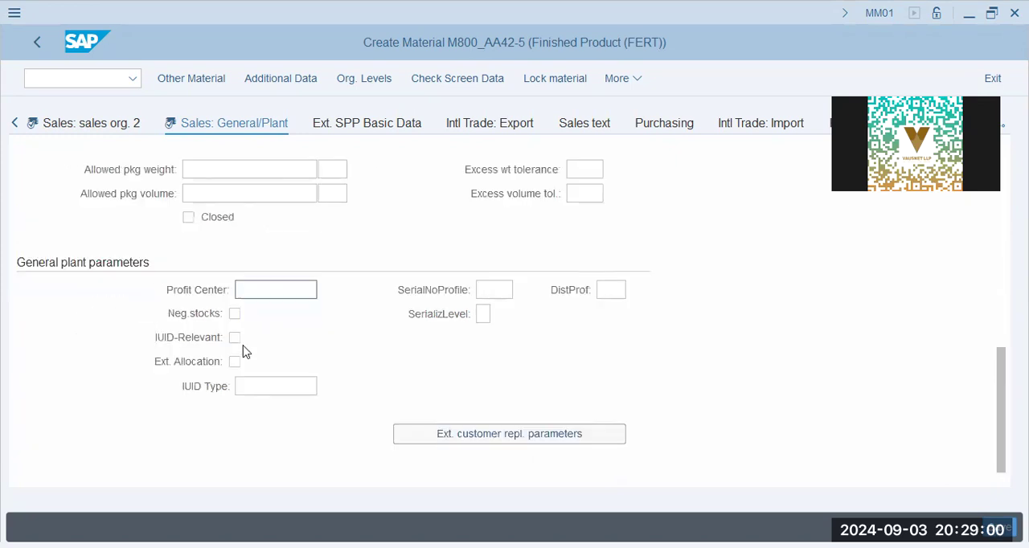
scroll(244, 350, "up", 5)
scroll(244, 351, "down", 5)
left_click(253, 288)
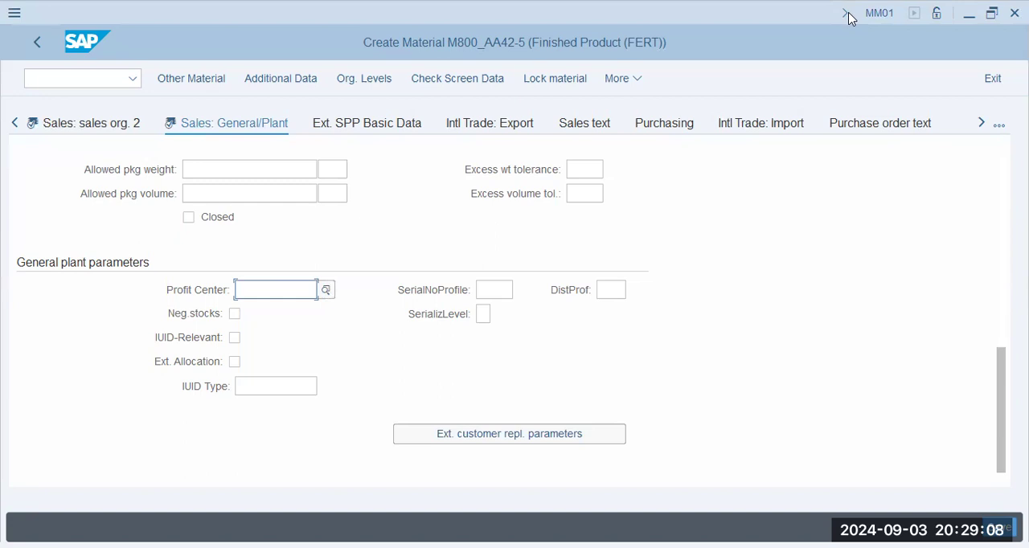
Open the MRP 1 view and review the MRP type and the lot sizing procedure
left_click(981, 123)
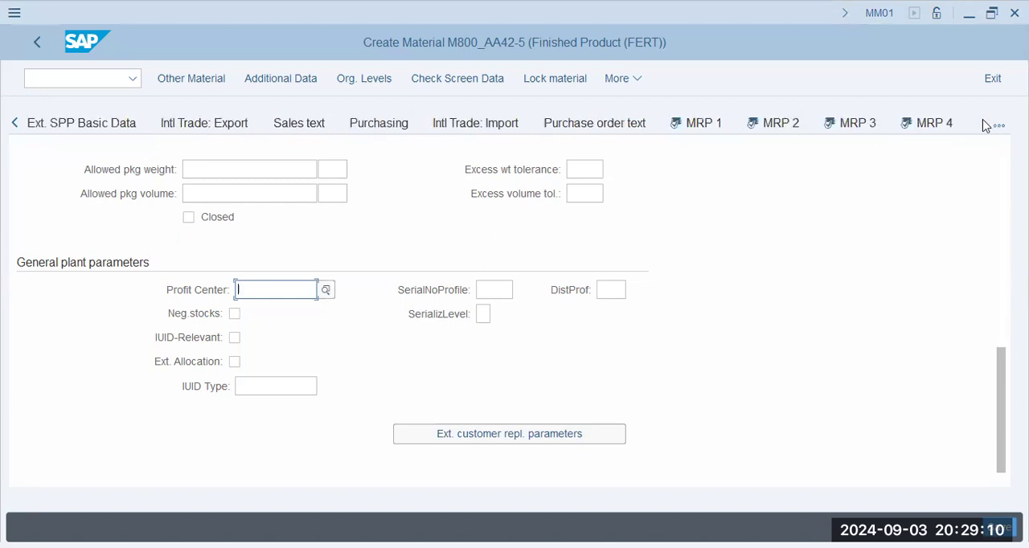
left_click(696, 127)
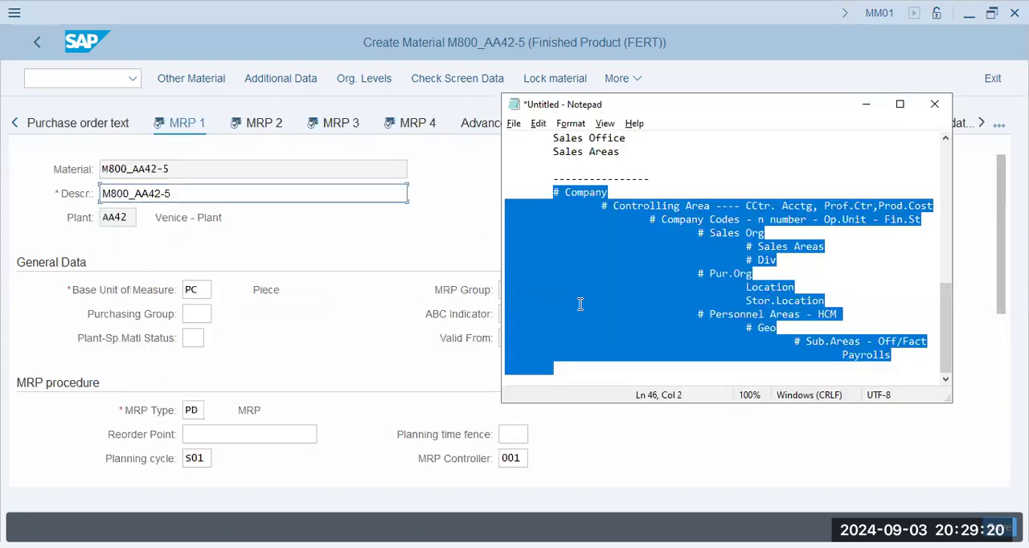
left_click(196, 290)
scroll(228, 342, "down", 3)
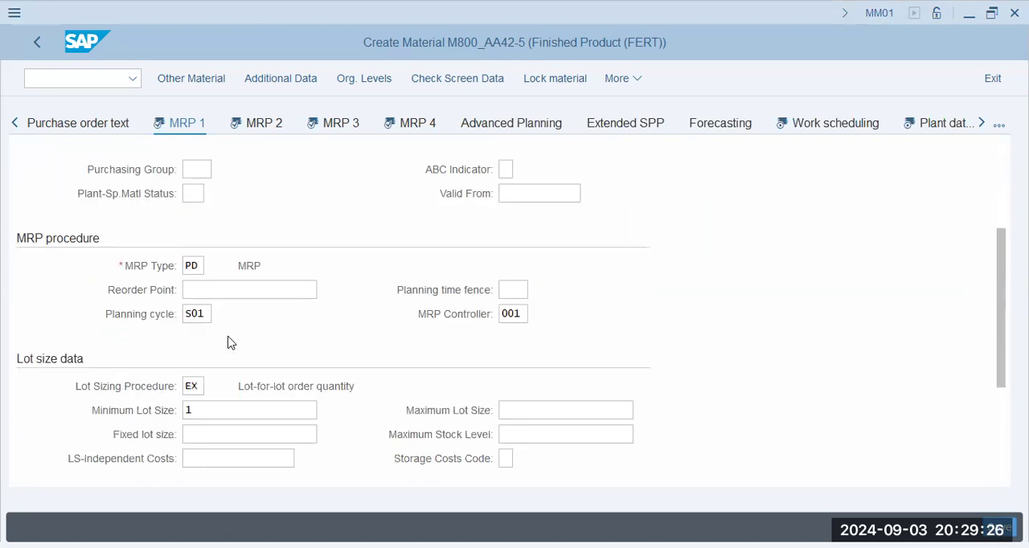
left_click_drag(236, 265, 291, 261)
left_click_drag(239, 387, 370, 387)
scroll(326, 427, "down", 3)
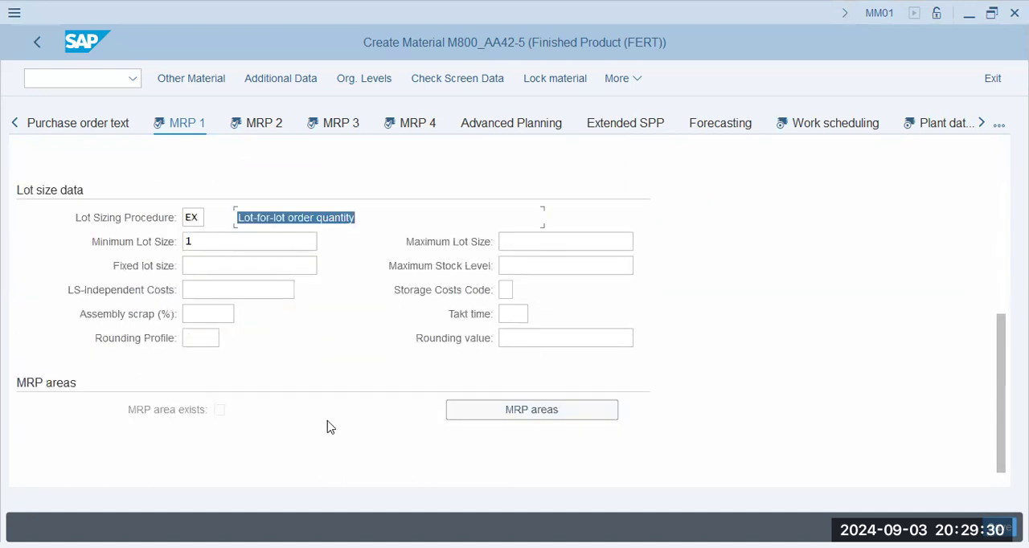
scroll(306, 361, "up", 10)
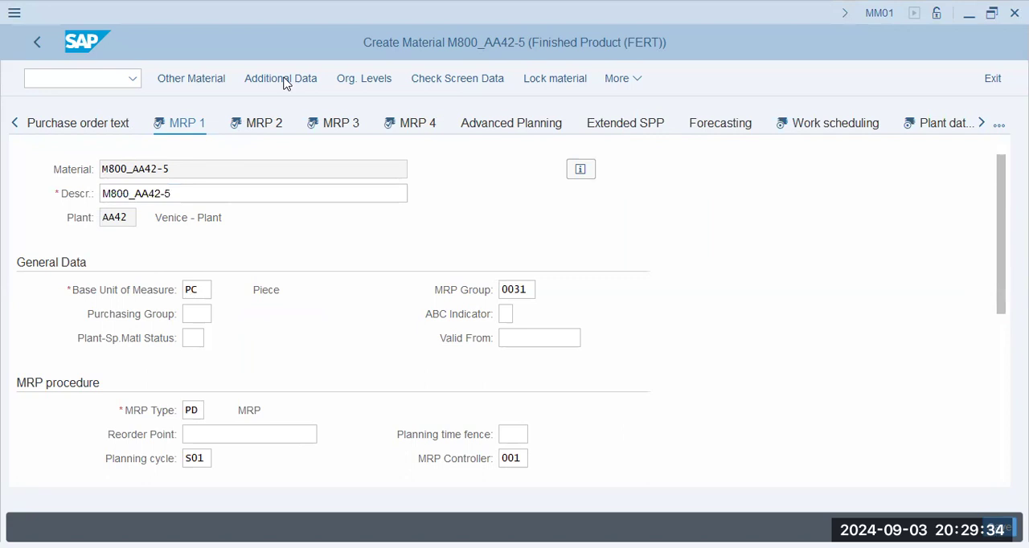
Proceed to the MRP 2 view and set the GR processing time to 1 day in the scheduling data
key("Return")
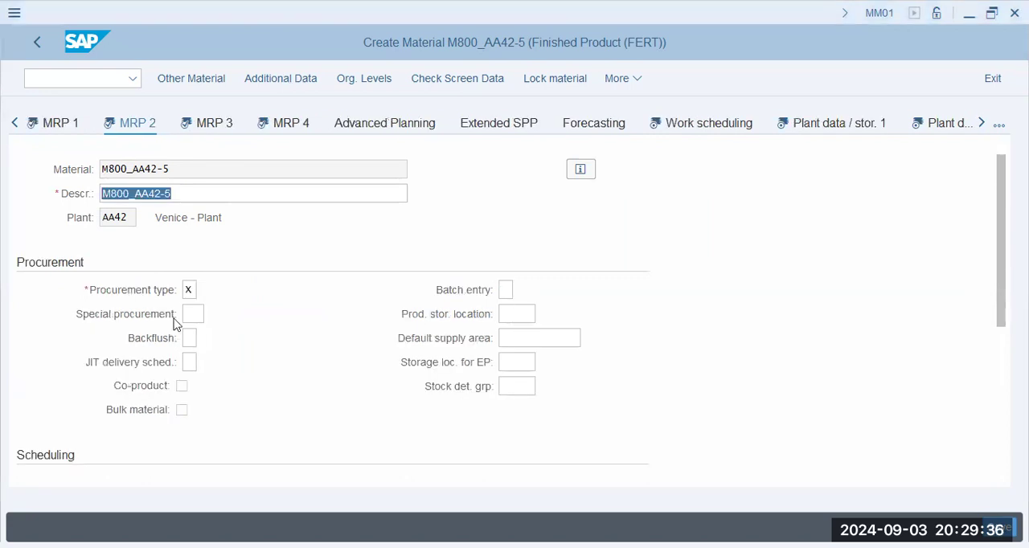
scroll(241, 329, "down", 3)
left_click(199, 269)
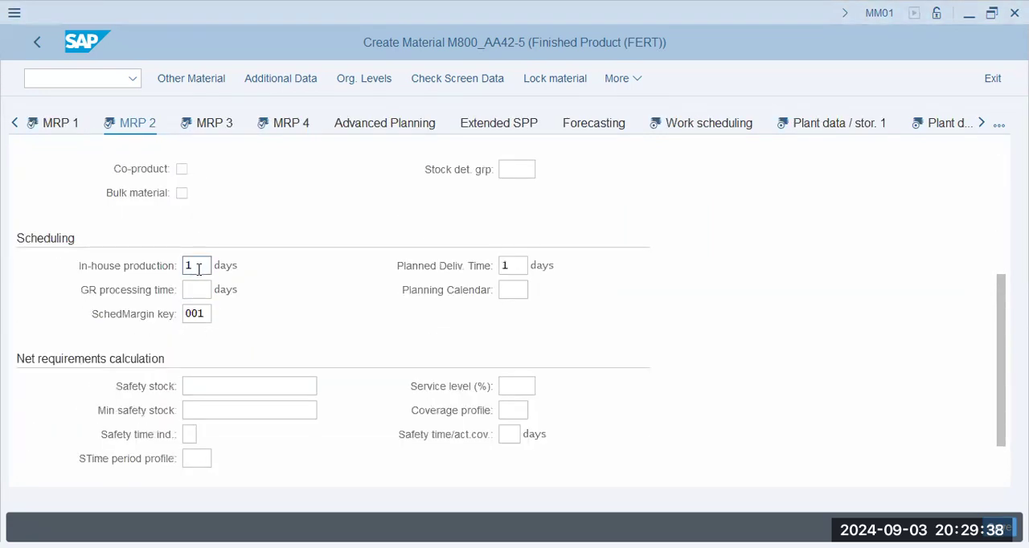
left_click(205, 291)
type("1")
key("Tab")
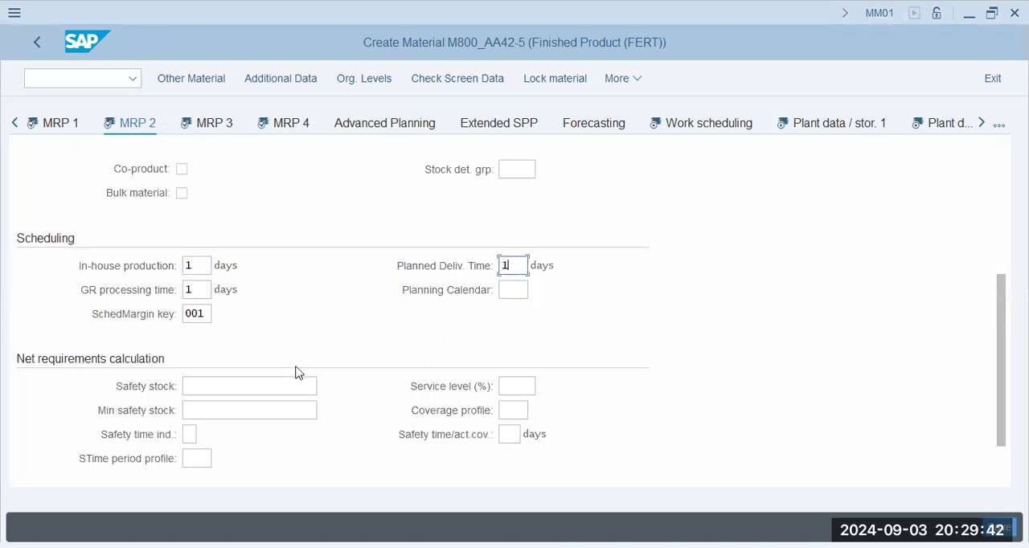
scroll(298, 372, "down", 1)
scroll(301, 348, "up", 4)
Open the MRP 3 view and review the planning strategy group and the availability check
left_click(223, 129)
scroll(301, 393, "down", 3)
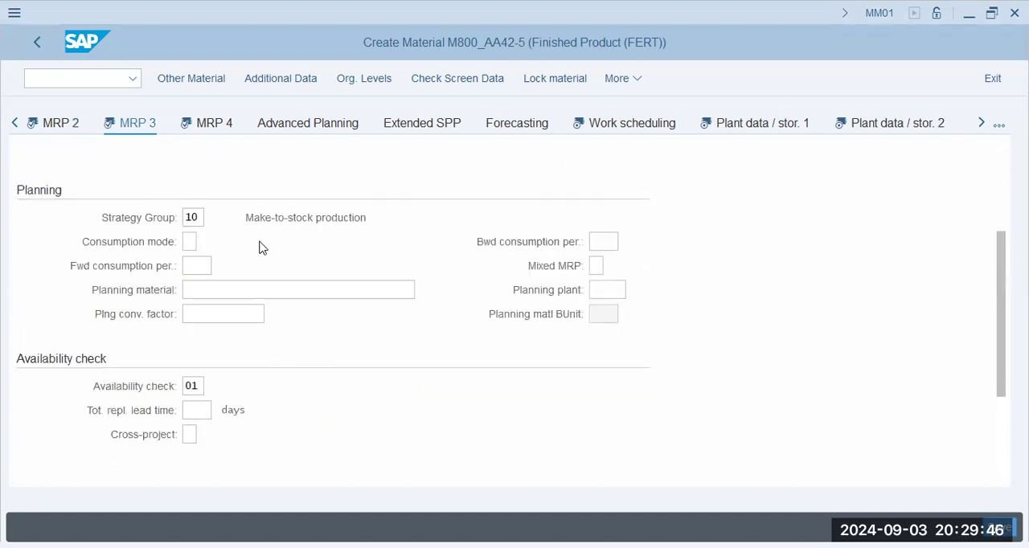
left_click_drag(265, 213, 455, 213)
left_click(195, 386)
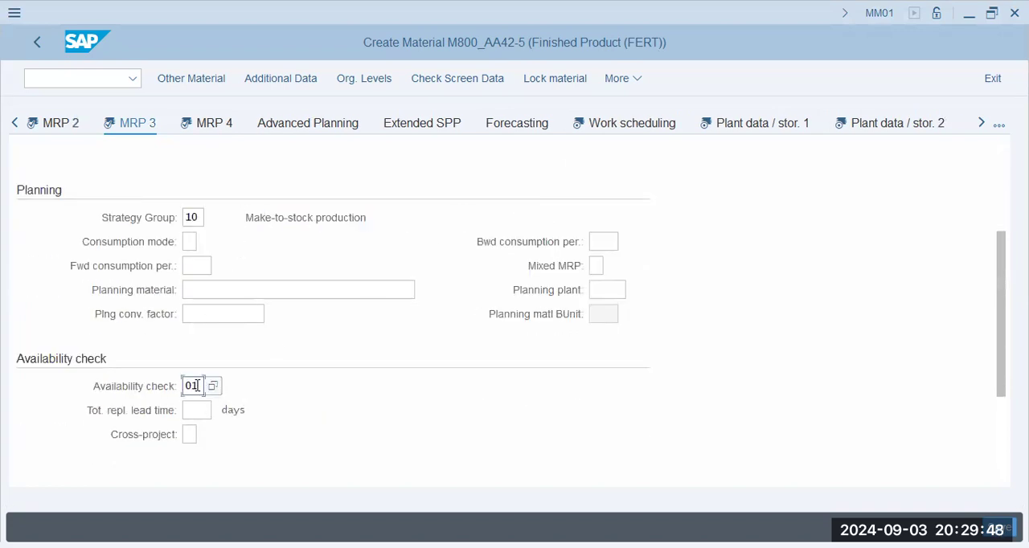